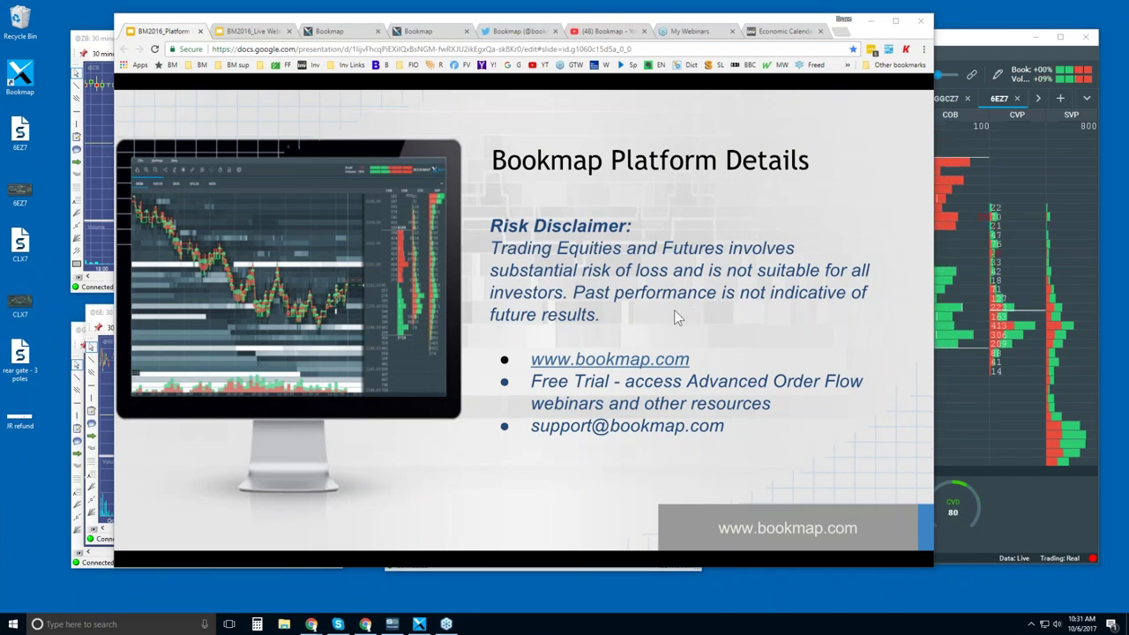
Show the Bookmap website from its Intro videos through to the Connectivity section with the supported providers.
{"action": "left_click", "coordinate": [622, 361]}
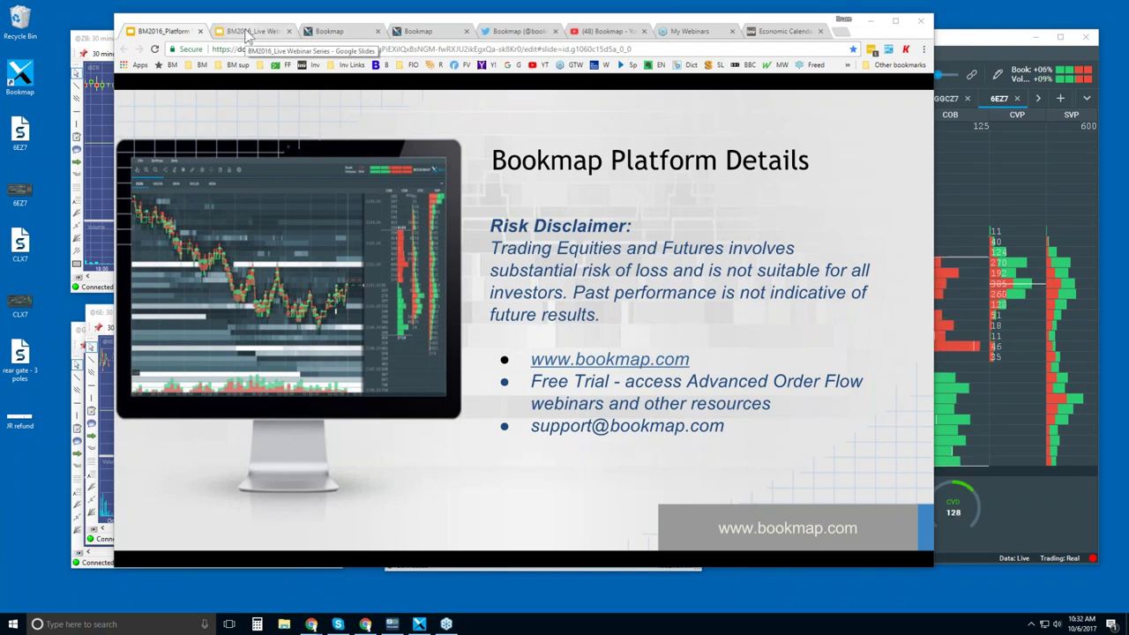
{"action": "left_click", "coordinate": [344, 29]}
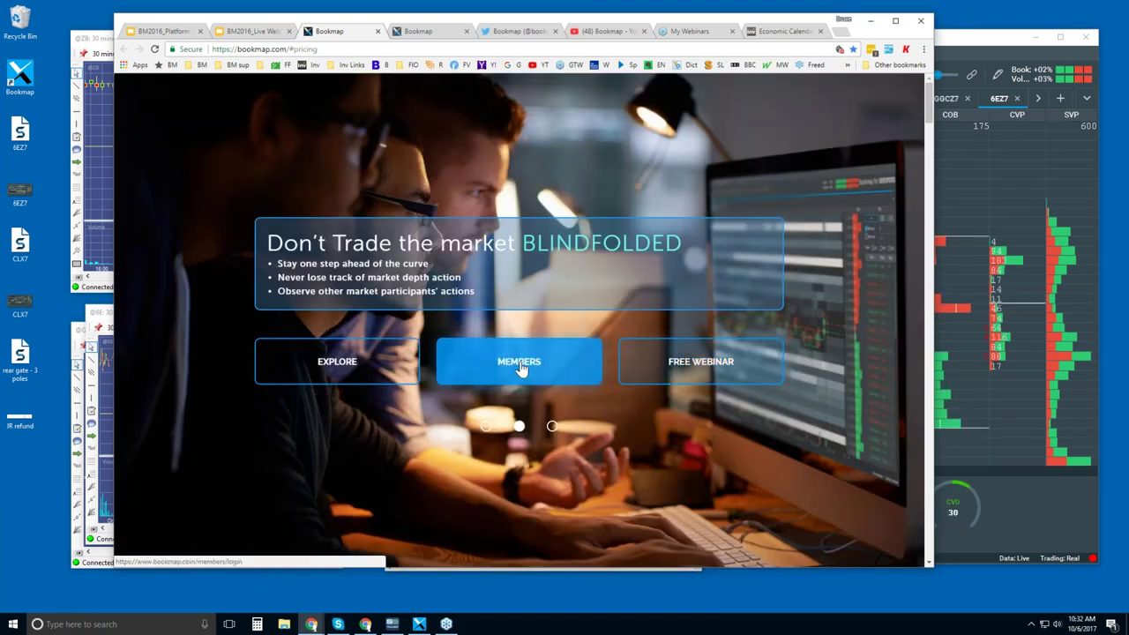
{"action": "left_click", "coordinate": [337, 362]}
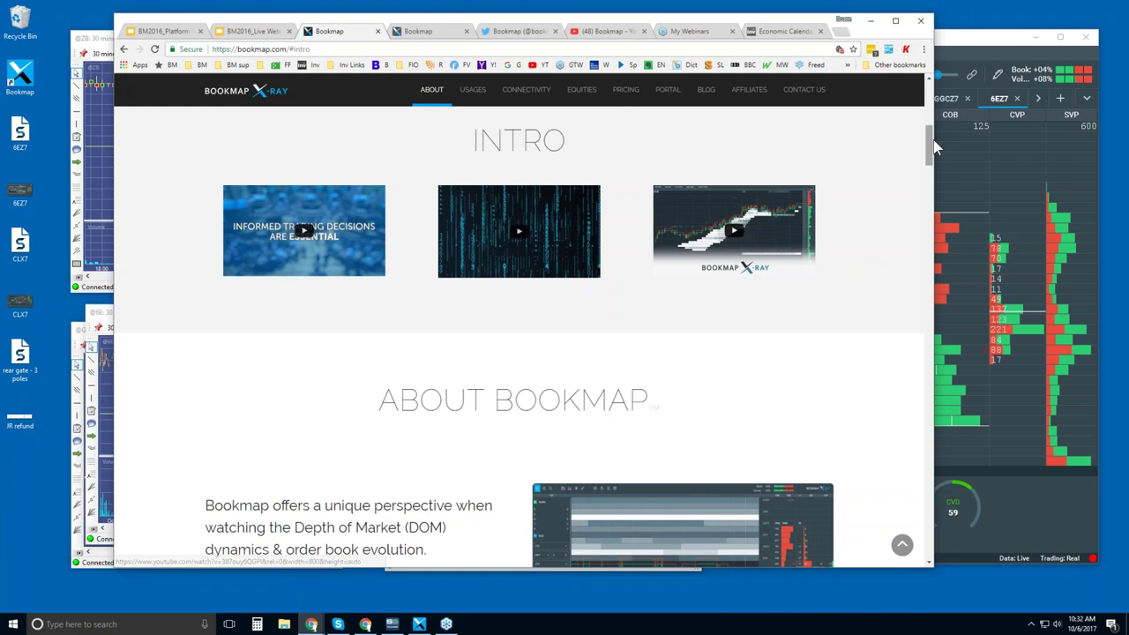
{"action": "left_click_drag", "start_coordinate": [928, 138], "coordinate": [926, 400]}
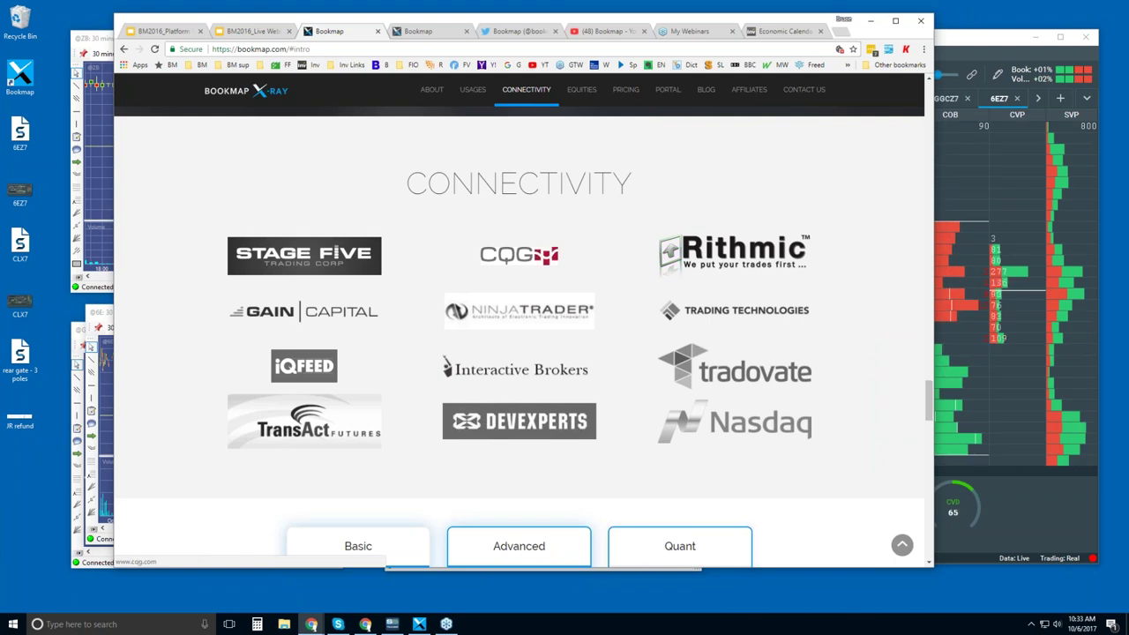
Review the Basic, Advanced and Quant pricing plans, highlighting the Advanced plan's features from one click trading to Correlation Tracker.
{"action": "scroll", "coordinate": [519, 255], "scroll_direction": "down", "scroll_amount": 5}
{"action": "scroll", "coordinate": [519, 318], "scroll_direction": "up", "scroll_amount": 1}
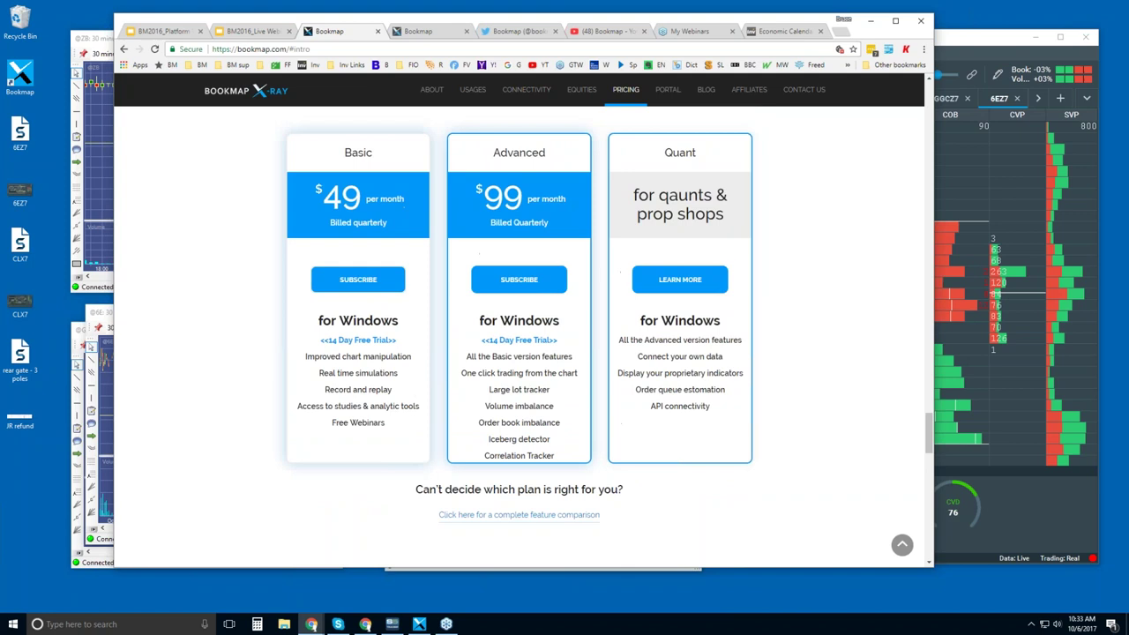
{"action": "left_click_drag", "start_coordinate": [666, 15], "coordinate": [666, 5]}
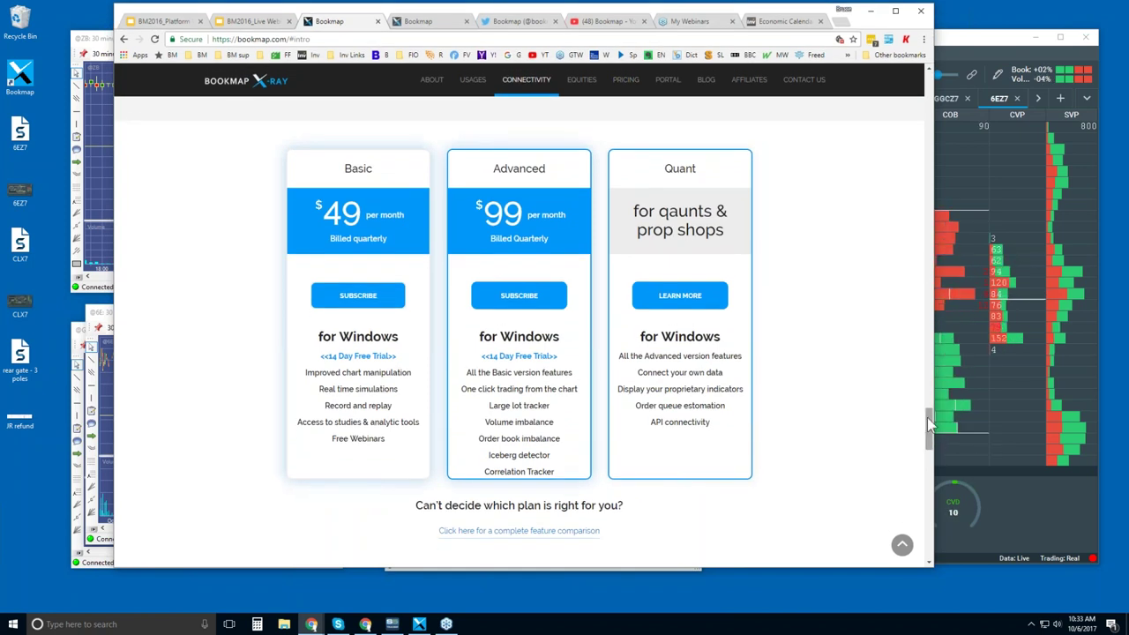
{"action": "left_click_drag", "start_coordinate": [929, 424], "coordinate": [929, 425]}
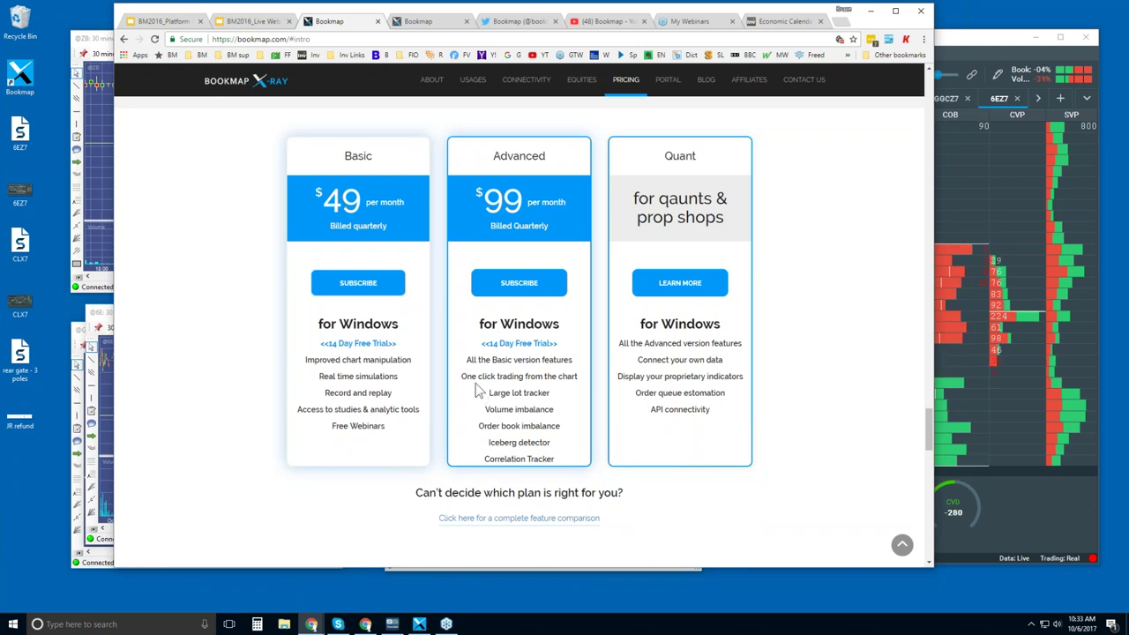
{"action": "left_click_drag", "start_coordinate": [461, 375], "coordinate": [579, 376]}
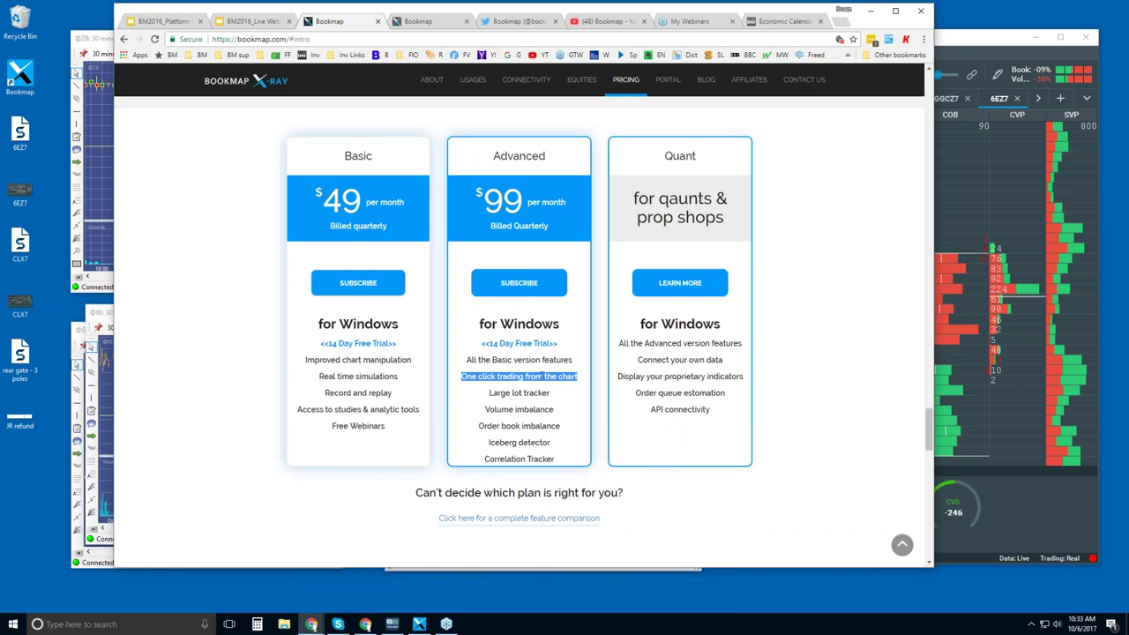
{"action": "left_click_drag", "start_coordinate": [489, 392], "coordinate": [551, 459]}
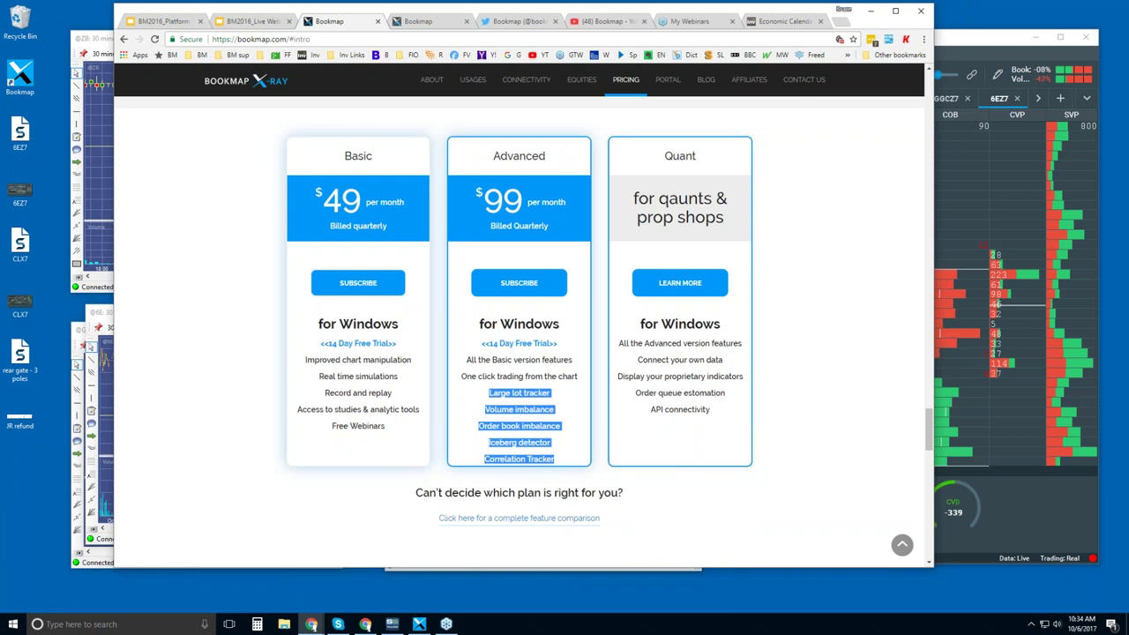
{"action": "left_click", "coordinate": [547, 452]}
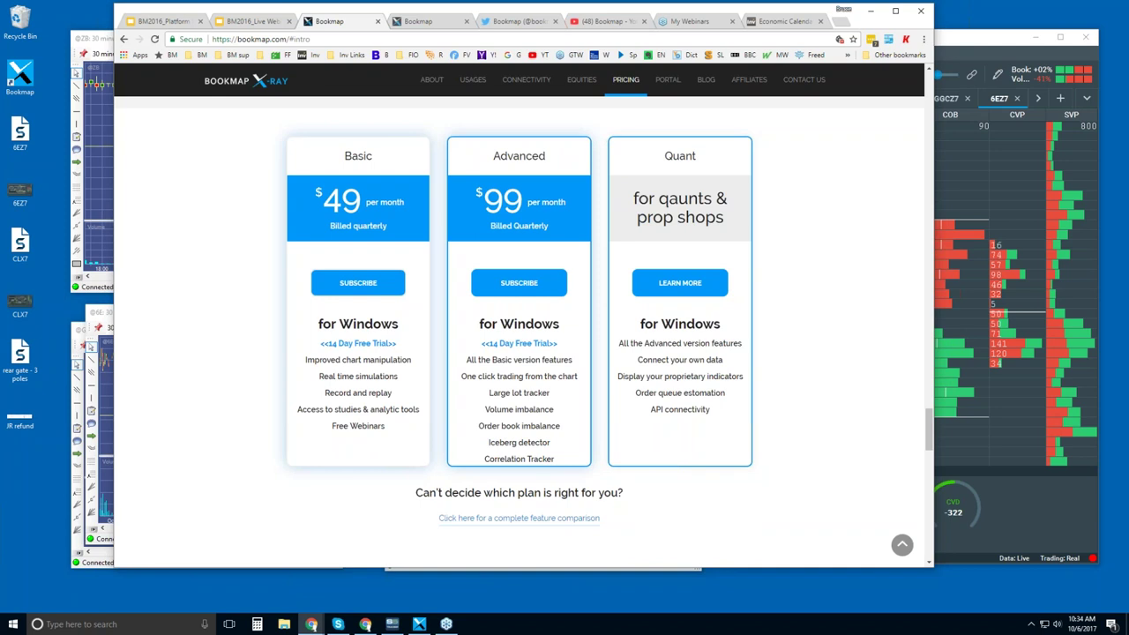
{"action": "left_click_drag", "start_coordinate": [932, 567], "coordinate": [939, 591]}
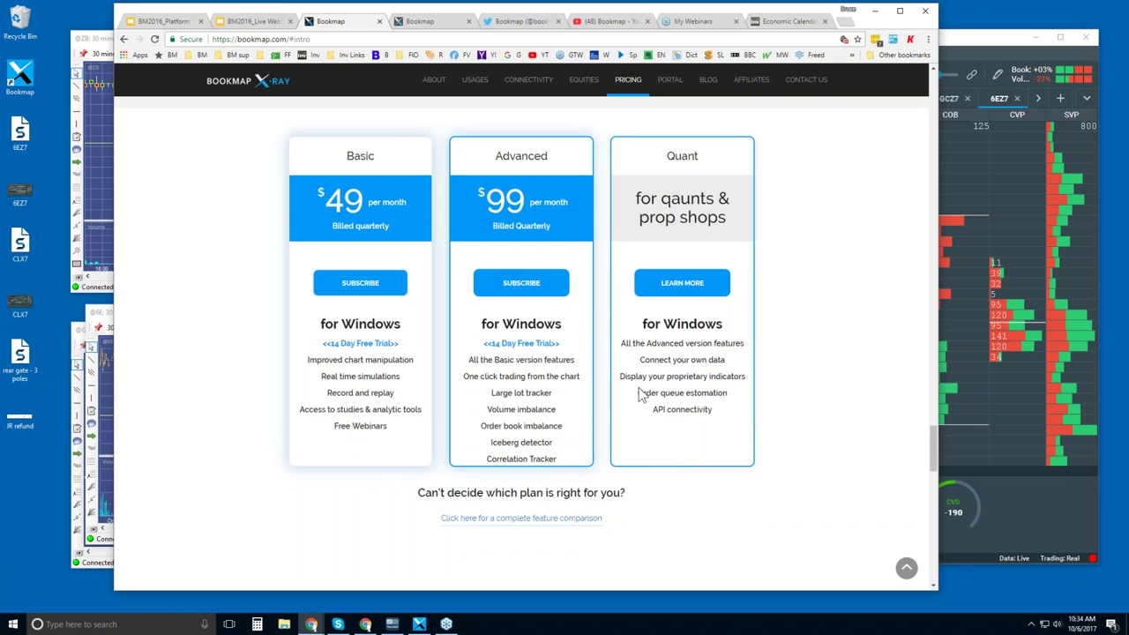
Examine the complete feature comparison of the Web, Basic, Advanced and Quant versions and return to the pricing plans.
{"action": "left_click", "coordinate": [542, 519]}
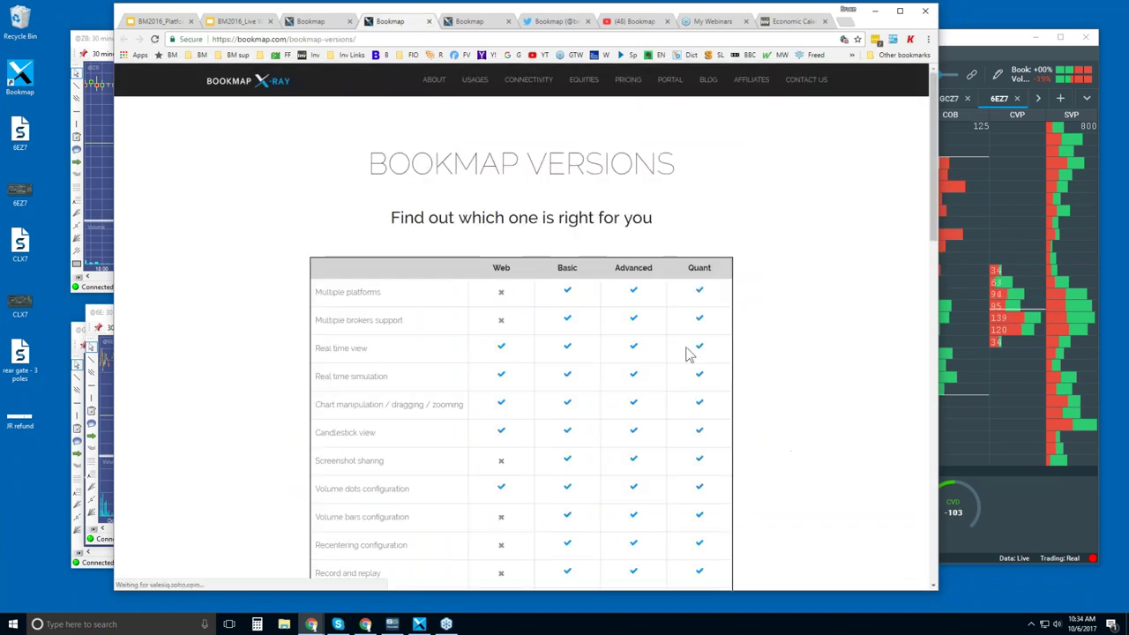
{"action": "scroll", "coordinate": [689, 352], "scroll_direction": "down", "scroll_amount": 3}
{"action": "scroll", "coordinate": [690, 353], "scroll_direction": "down", "scroll_amount": 10}
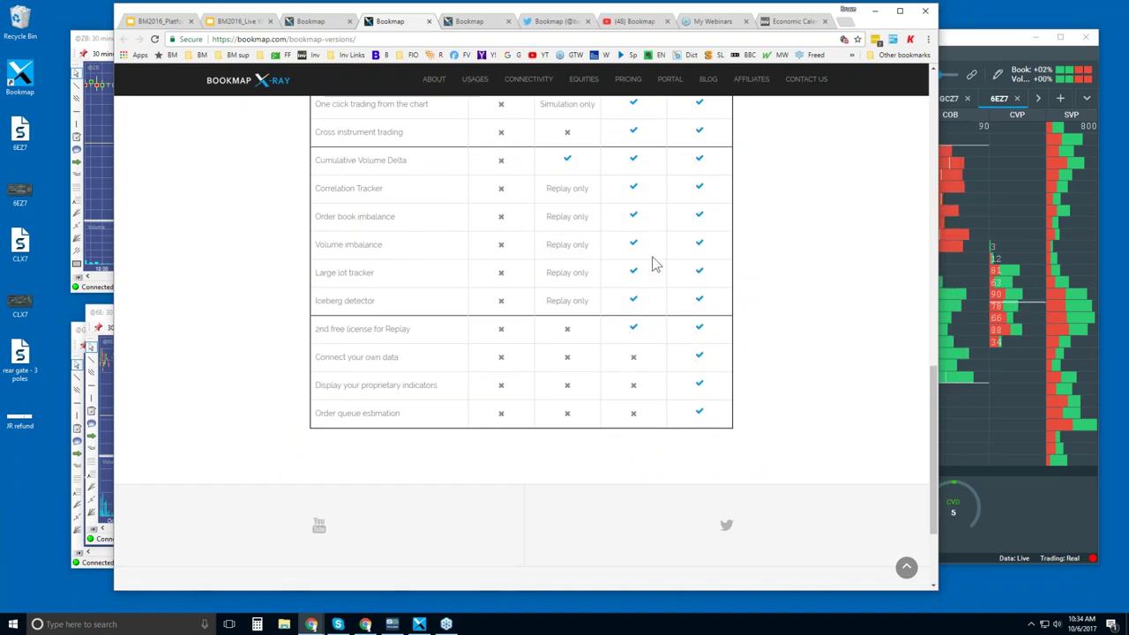
{"action": "scroll", "coordinate": [655, 262], "scroll_direction": "up", "scroll_amount": 1}
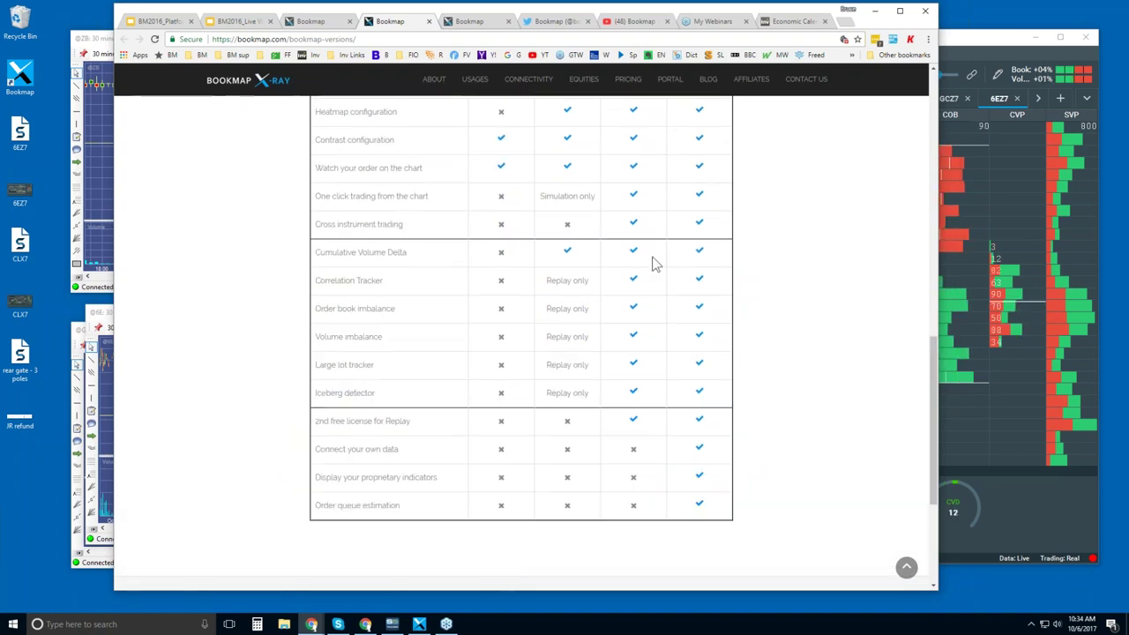
{"action": "left_click", "coordinate": [428, 21]}
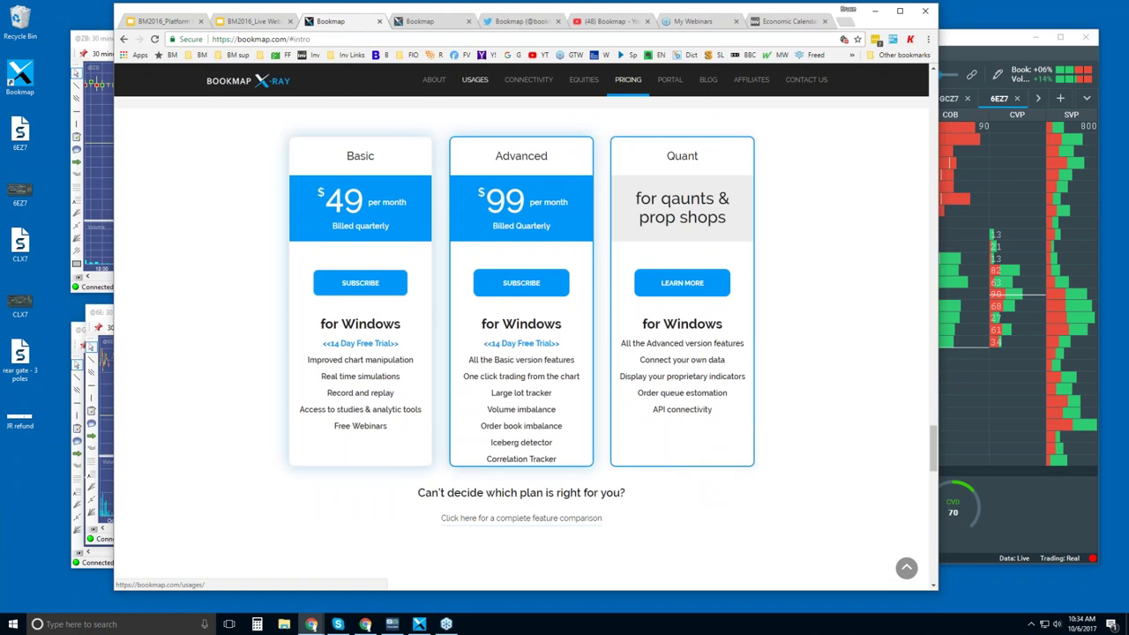
View Bookmap's Twitter profile and browse its YouTube channel through to the Selected Webinars, with the intro video paused.
{"action": "left_click", "coordinate": [524, 21]}
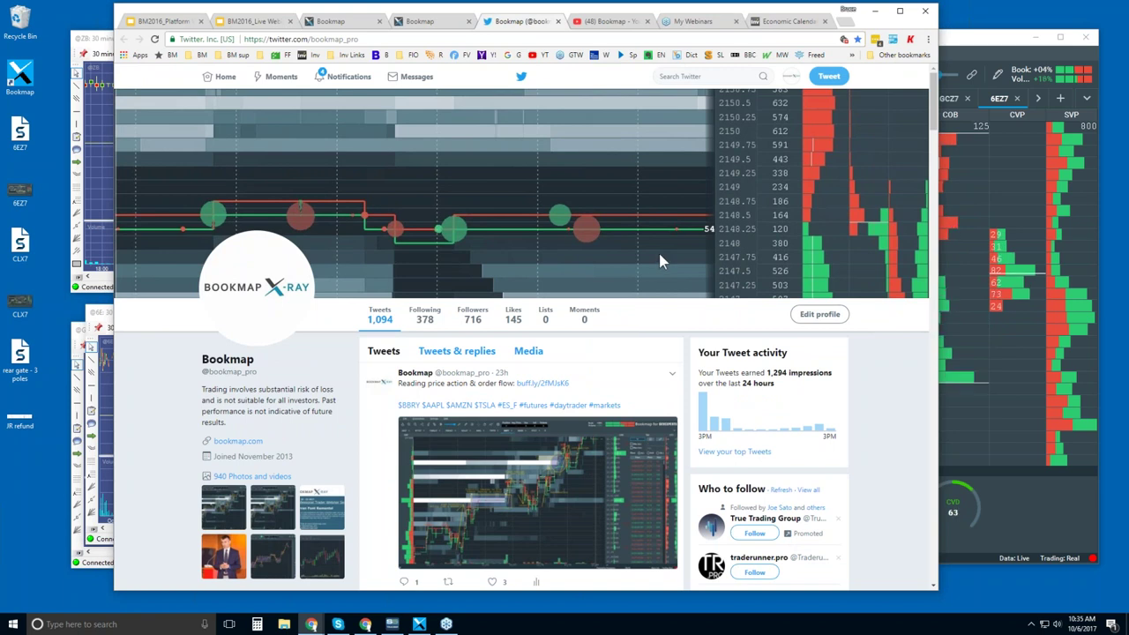
{"action": "left_click", "coordinate": [607, 23]}
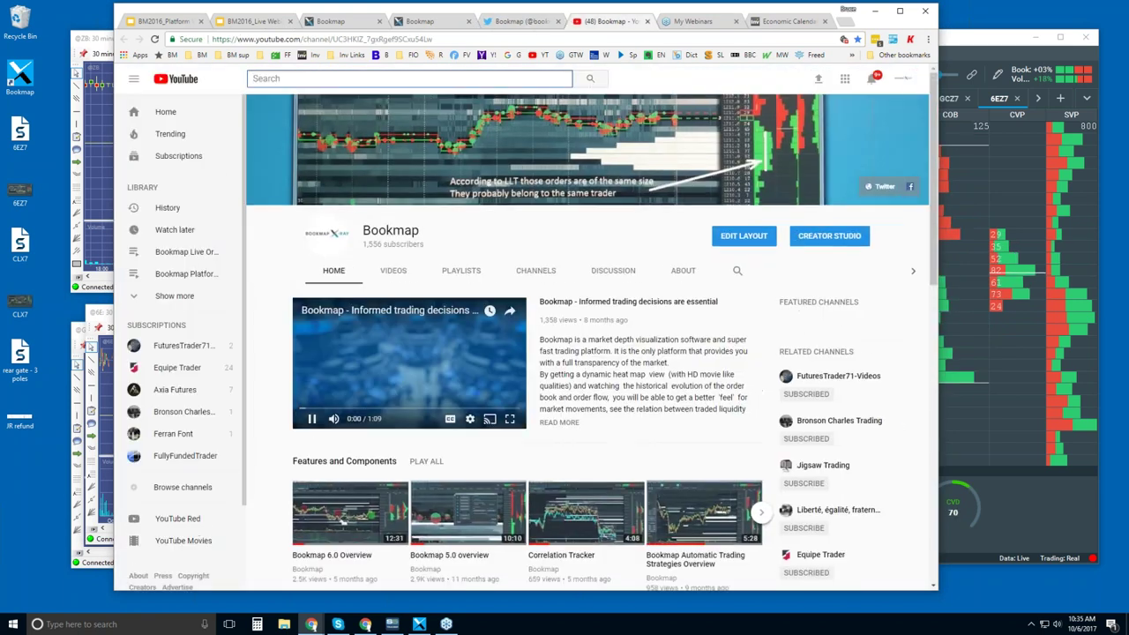
{"action": "left_click", "coordinate": [350, 380]}
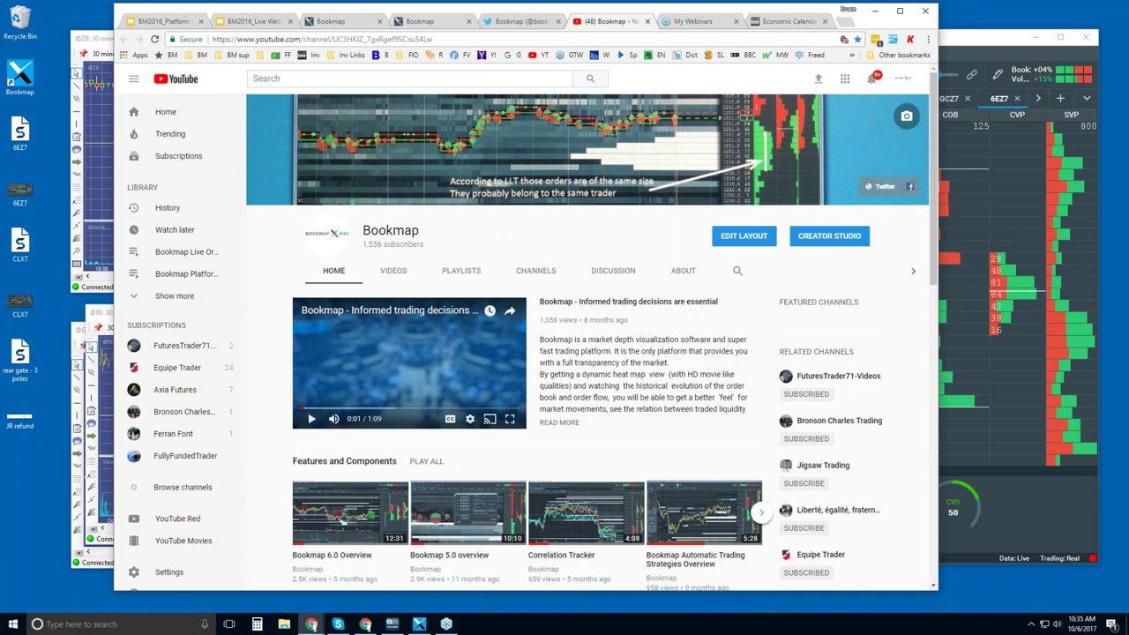
{"action": "scroll", "coordinate": [592, 209], "scroll_direction": "down", "scroll_amount": 1}
{"action": "scroll", "coordinate": [592, 265], "scroll_direction": "down", "scroll_amount": 3}
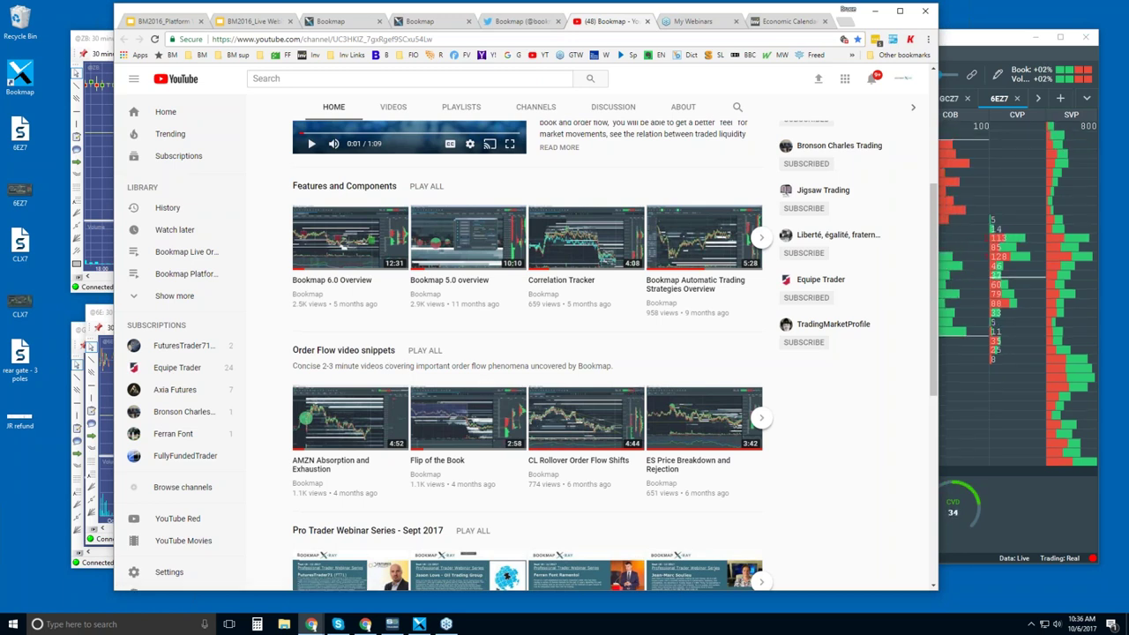
{"action": "scroll", "coordinate": [419, 266], "scroll_direction": "down", "scroll_amount": 3}
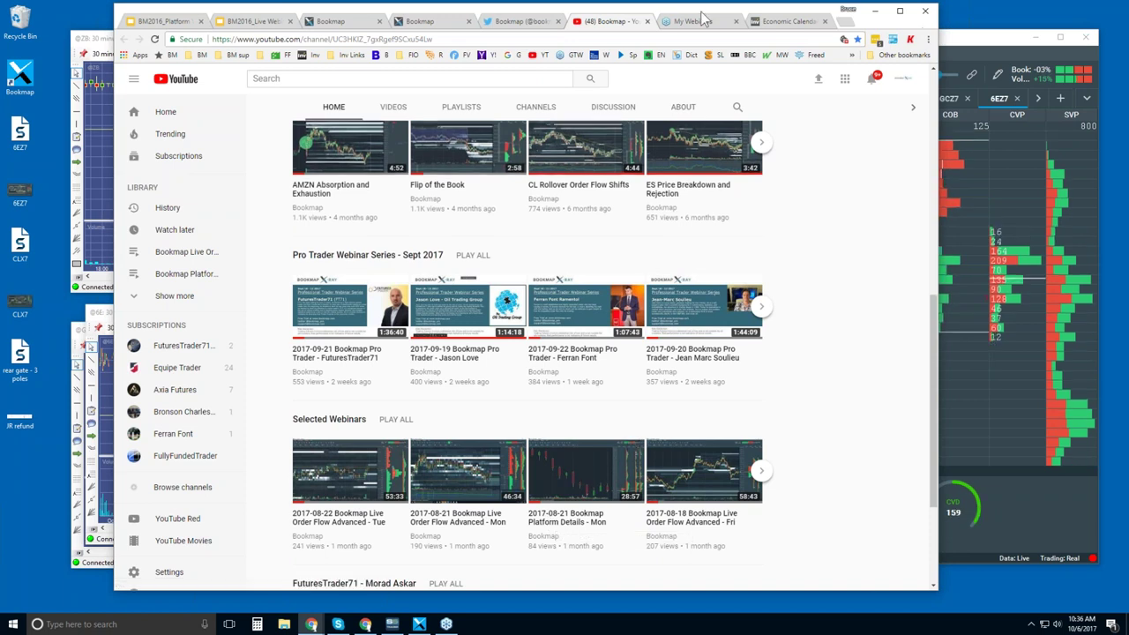
{"action": "left_click", "coordinate": [874, 10]}
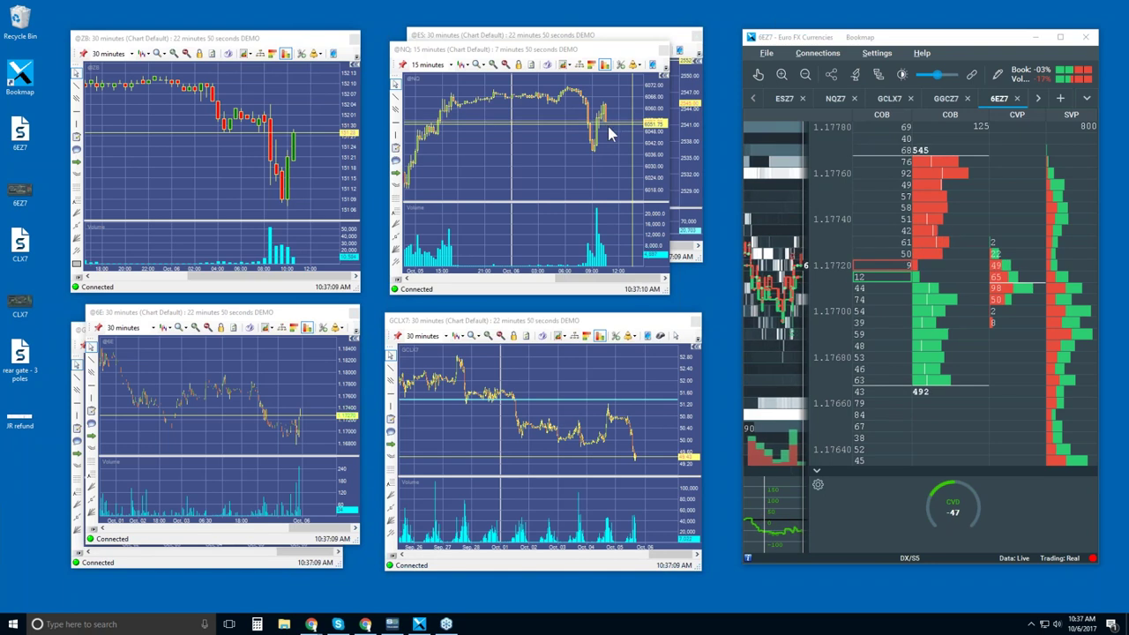
{"action": "left_click", "coordinate": [593, 36]}
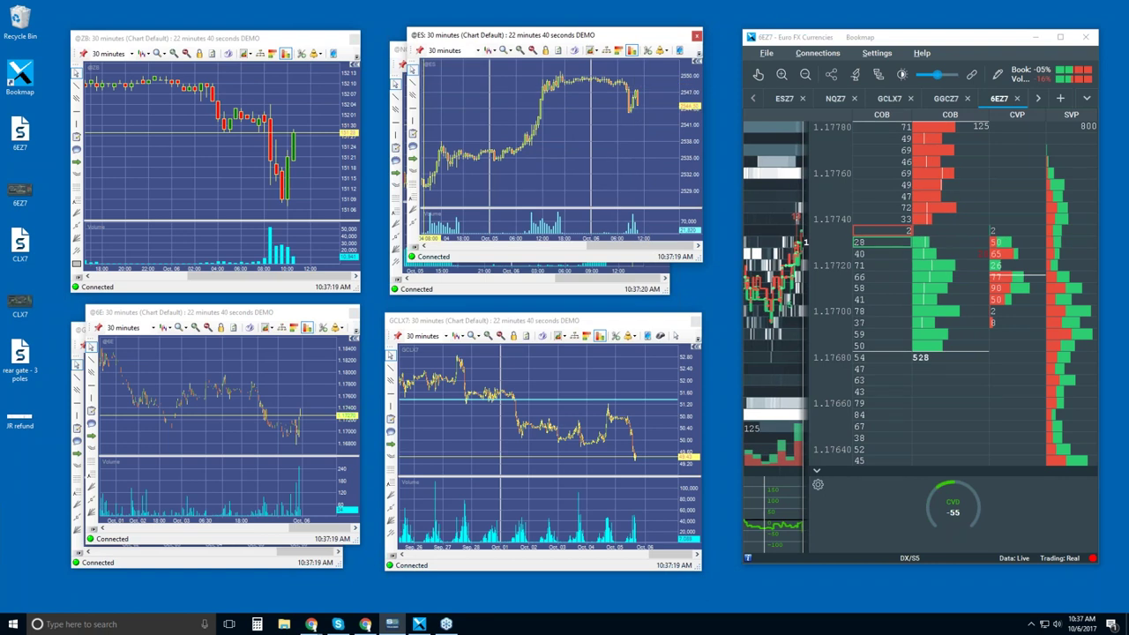
{"action": "left_click", "coordinate": [401, 53]}
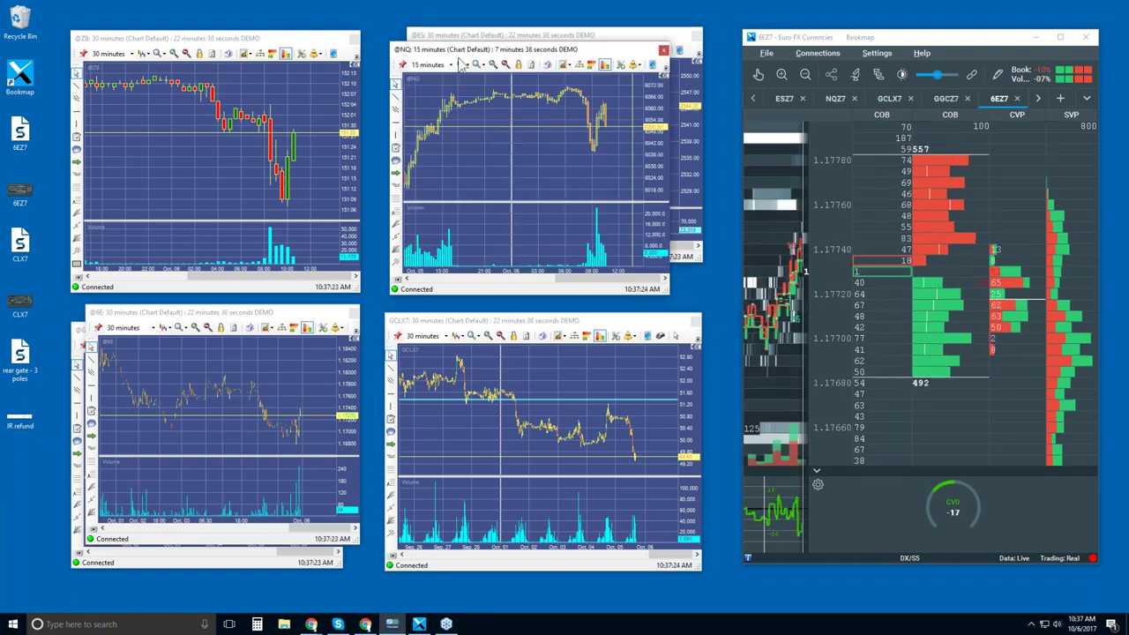
Switch to Bookmap, maximize it and widen the 6EZ7 chart's time range to show activity since about 09:30.
{"action": "double_click", "coordinate": [860, 37]}
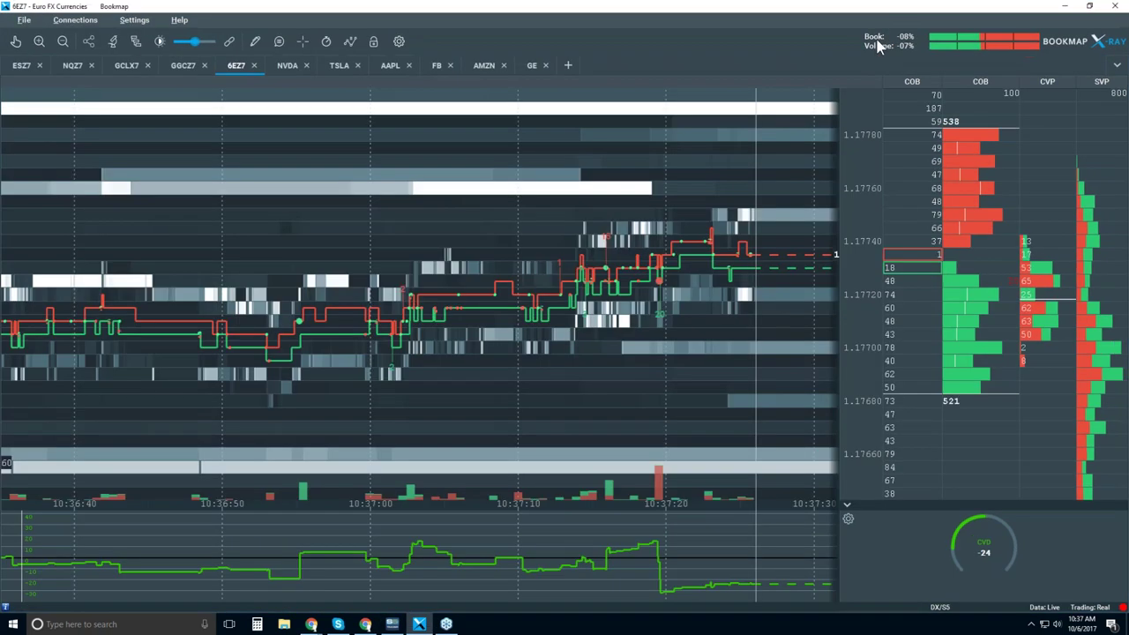
{"action": "scroll", "coordinate": [509, 227], "scroll_direction": "down", "scroll_amount": 6}
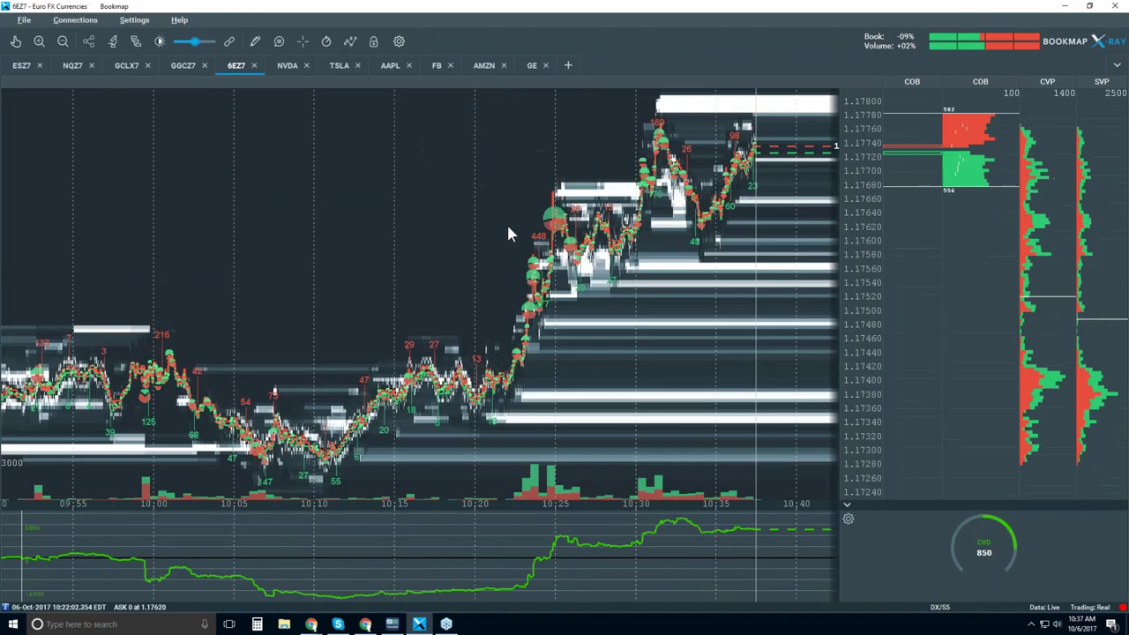
{"action": "scroll", "coordinate": [506, 226], "scroll_direction": "down", "scroll_amount": 2}
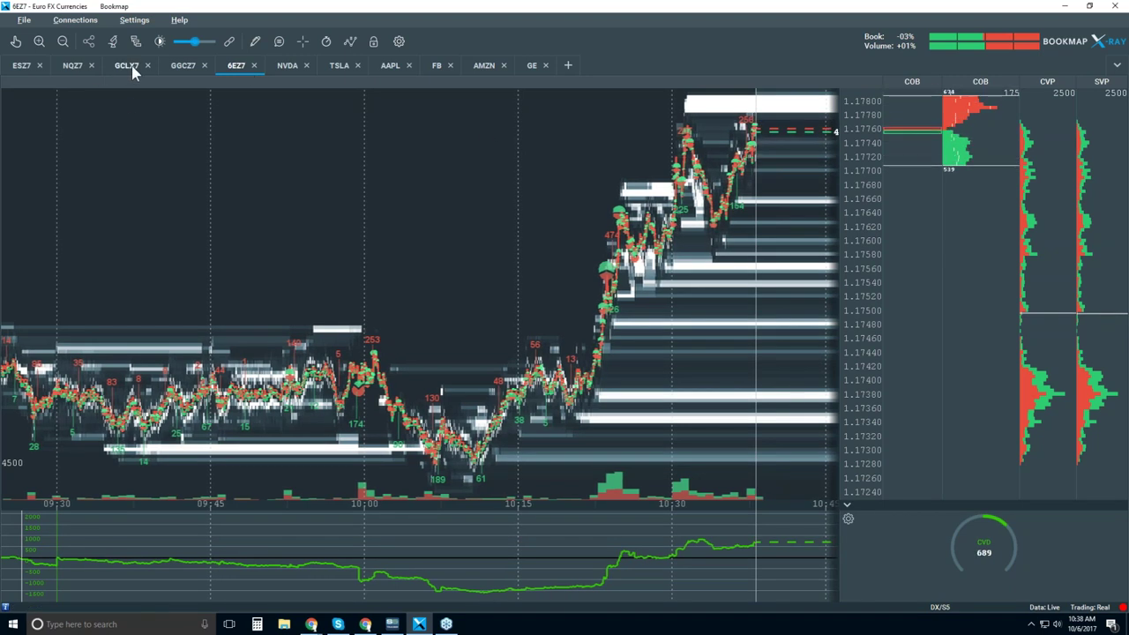
Display the NQZ7 chart over a time range that reaches back to before 09:30.
{"action": "left_click", "coordinate": [72, 67]}
{"action": "scroll", "coordinate": [435, 225], "scroll_direction": "down", "scroll_amount": 10}
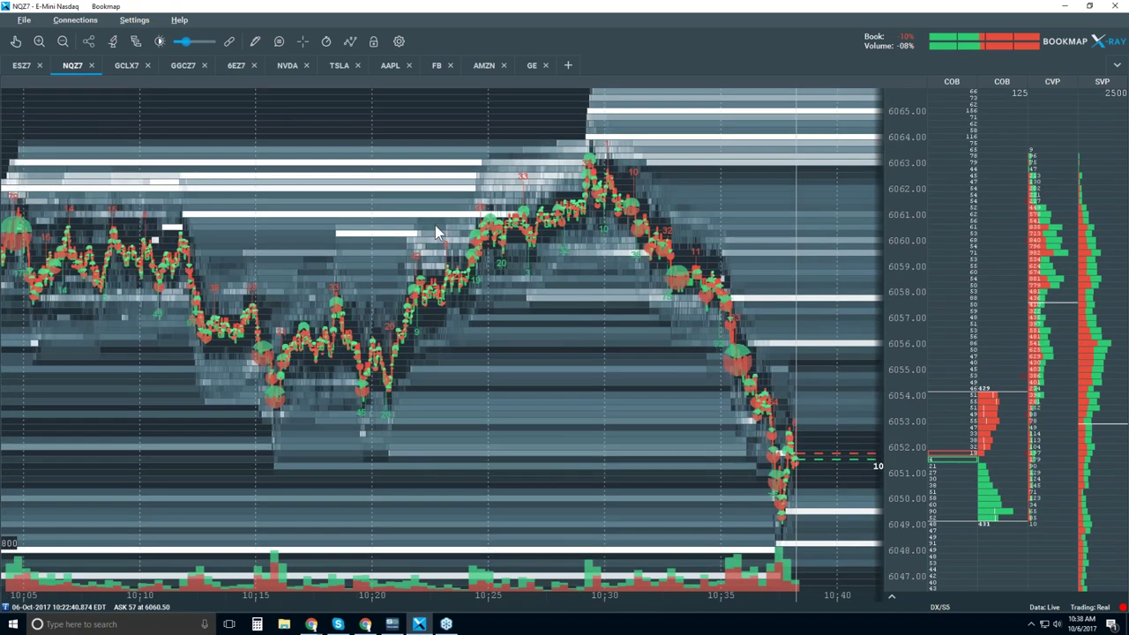
{"action": "scroll", "coordinate": [435, 225], "scroll_direction": "down", "scroll_amount": 4}
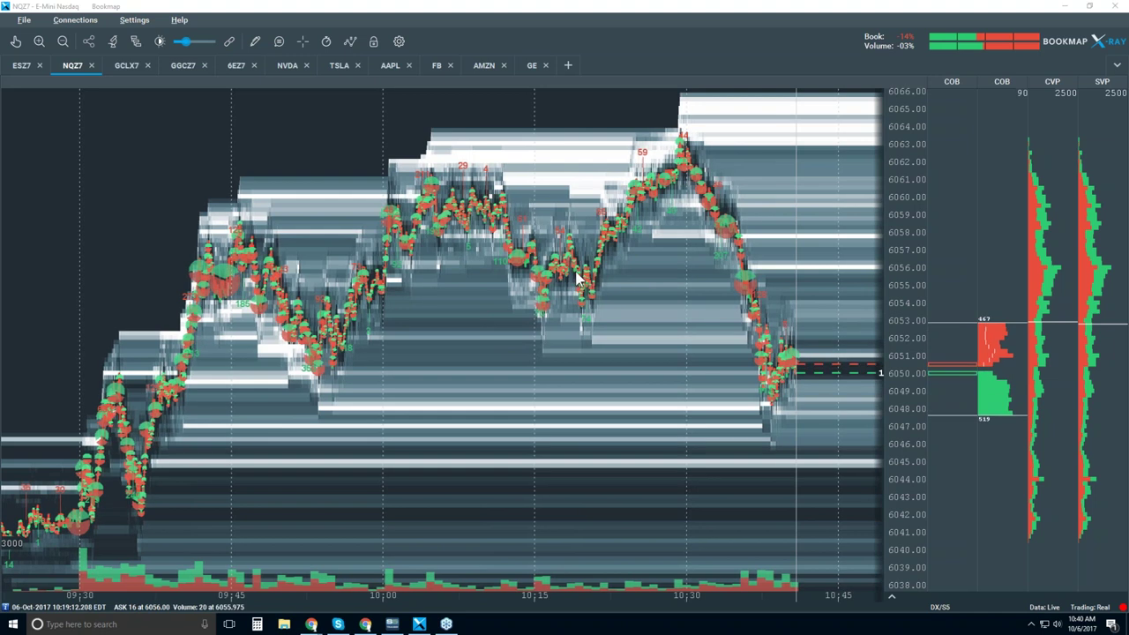
Turn on Candlestick Bars for the NQZ7 chart and turn off Volume Dots, Best Bid/Ask, Indicators, Heatmap and Extended.
{"action": "left_click", "coordinate": [352, 42]}
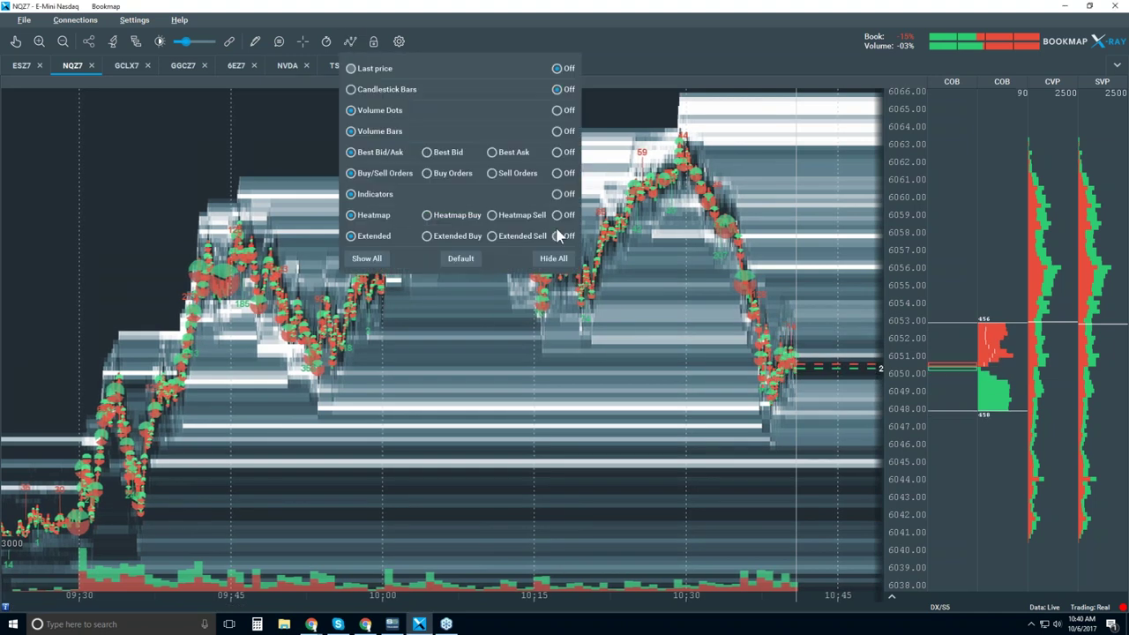
{"action": "left_click", "coordinate": [402, 89]}
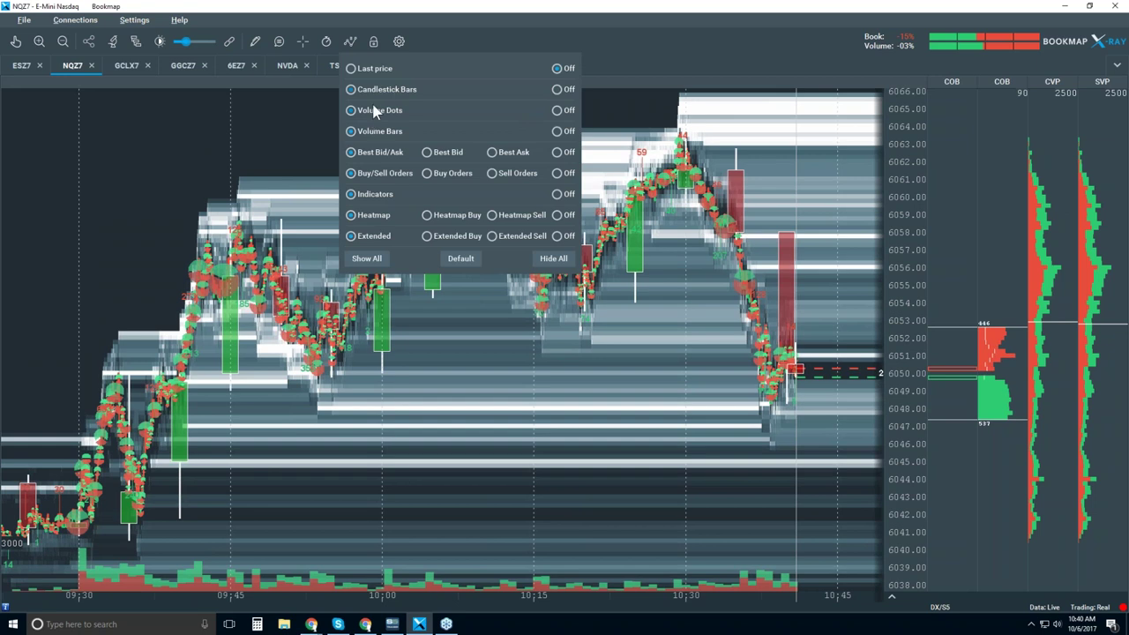
{"action": "left_click", "coordinate": [557, 111]}
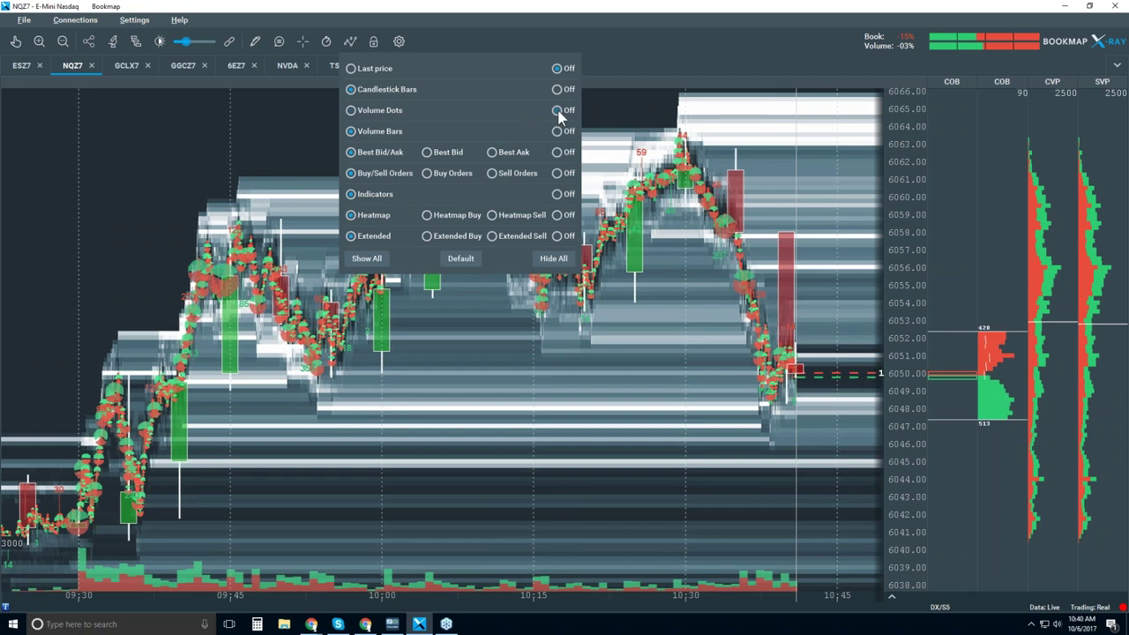
{"action": "left_click", "coordinate": [557, 153]}
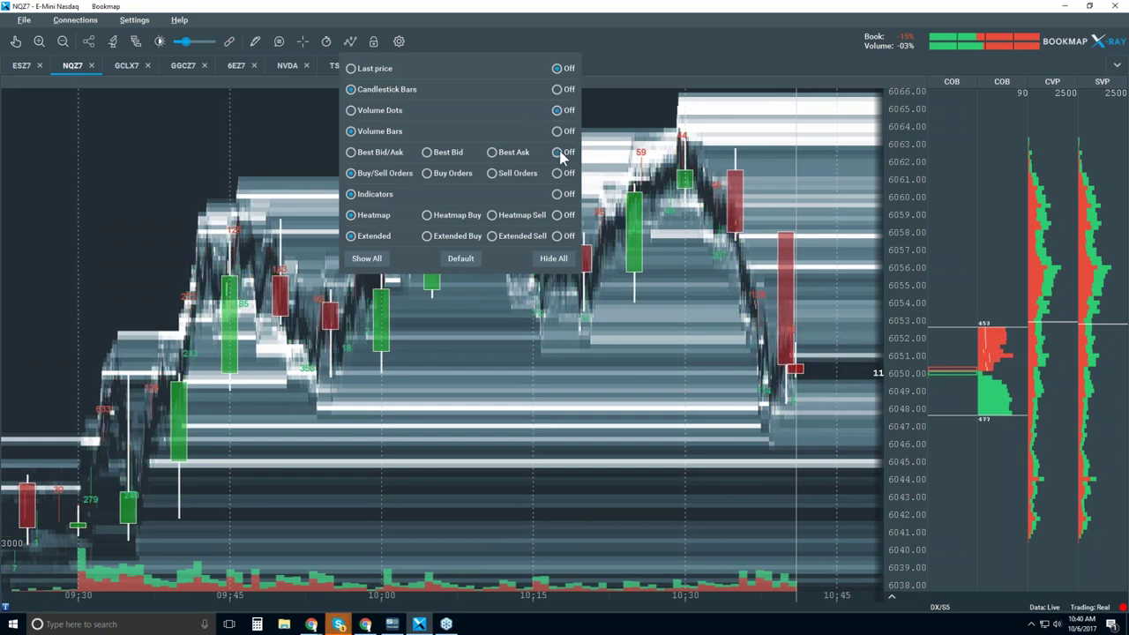
{"action": "left_click", "coordinate": [556, 219]}
{"action": "left_click", "coordinate": [555, 238]}
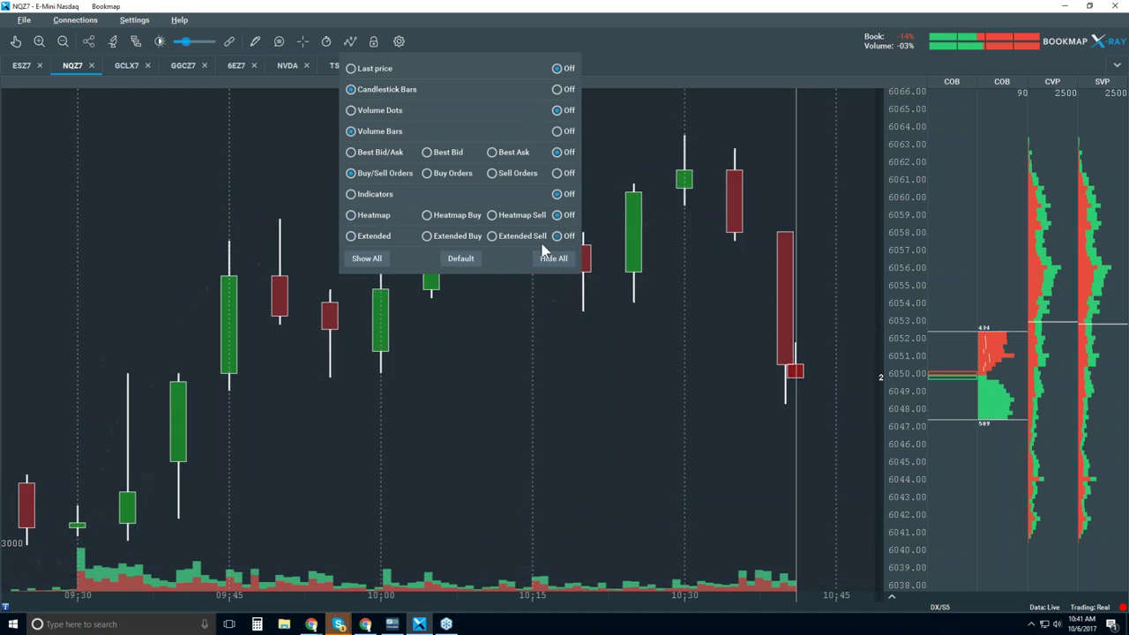
{"action": "left_click", "coordinate": [558, 355]}
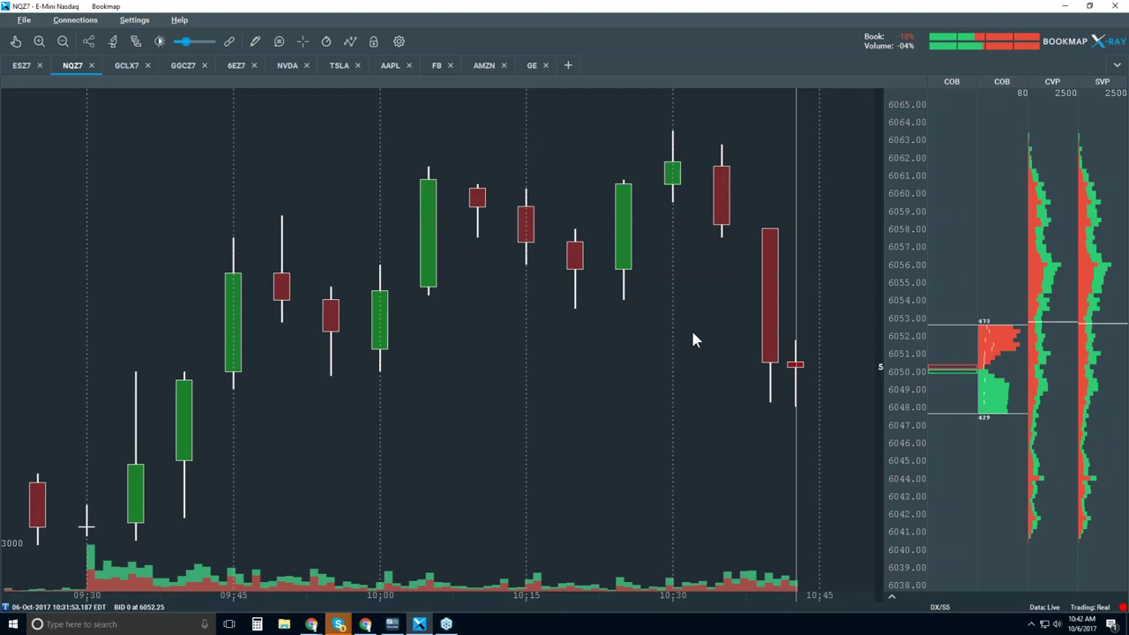
Turn on Best Bid/Ask and Volume Dots alongside the candlesticks on the NQZ7 chart.
{"action": "left_click", "coordinate": [354, 41]}
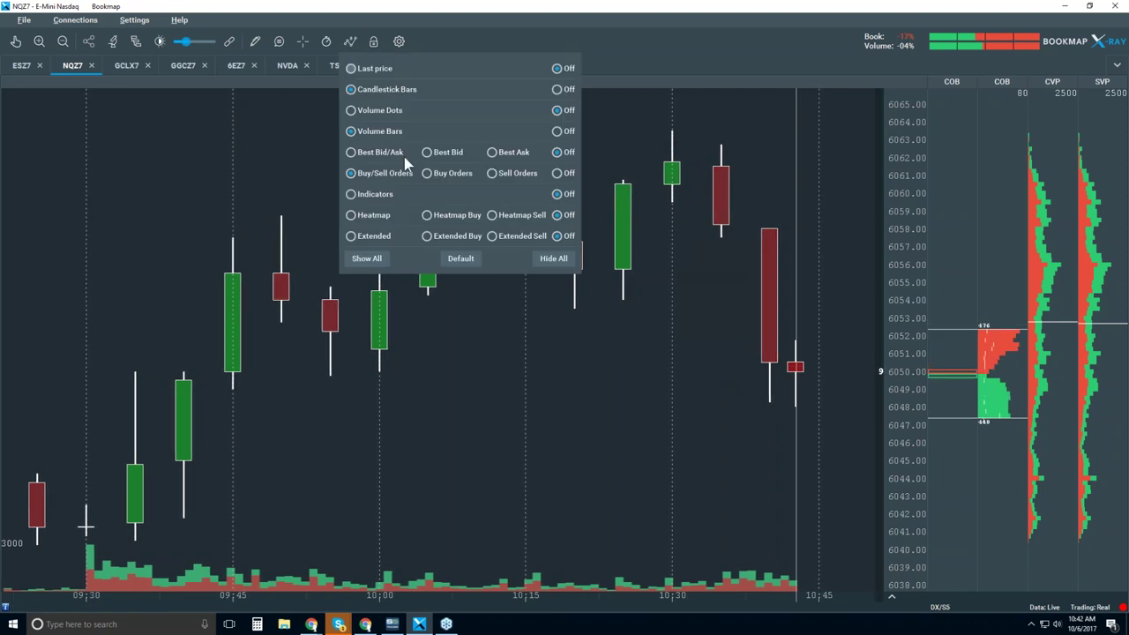
{"action": "left_click", "coordinate": [377, 151]}
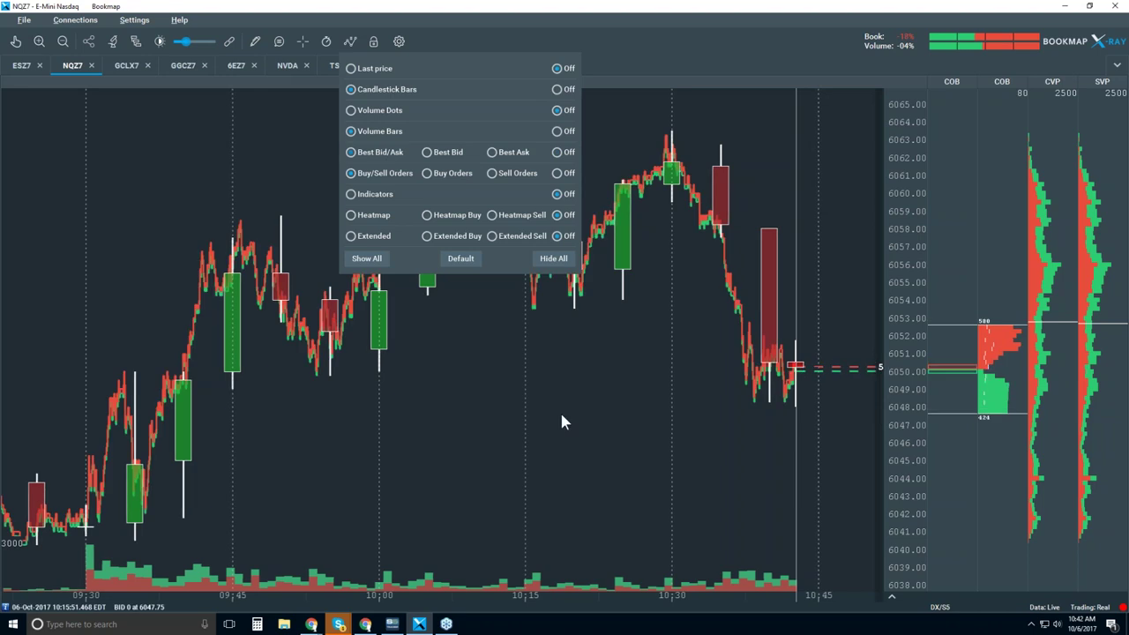
{"action": "left_click", "coordinate": [547, 381]}
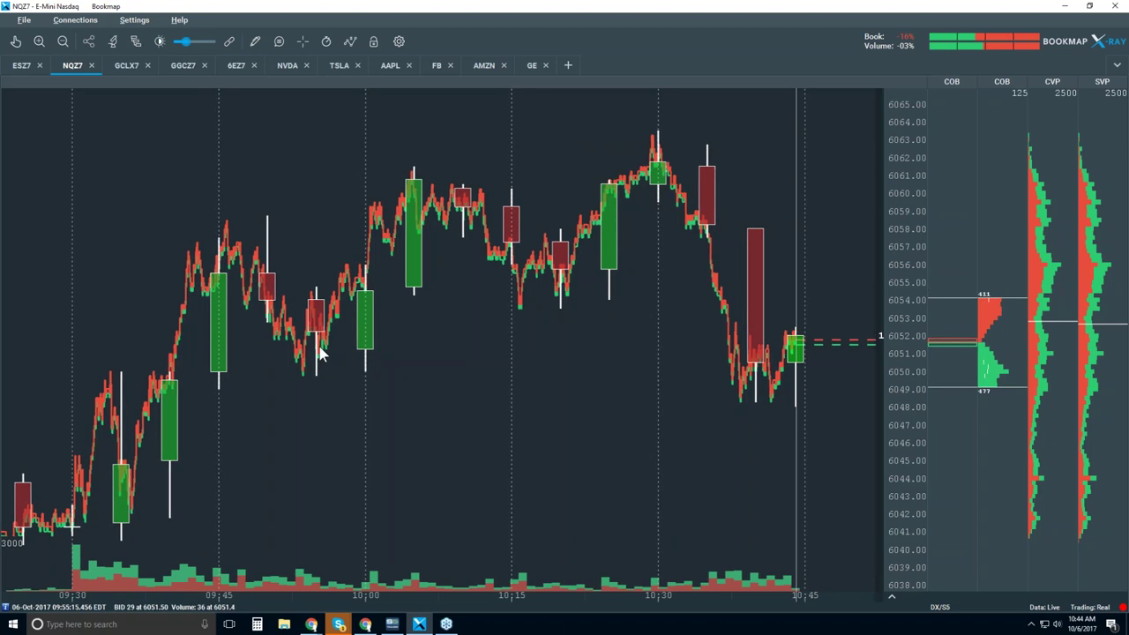
{"action": "left_click", "coordinate": [350, 41]}
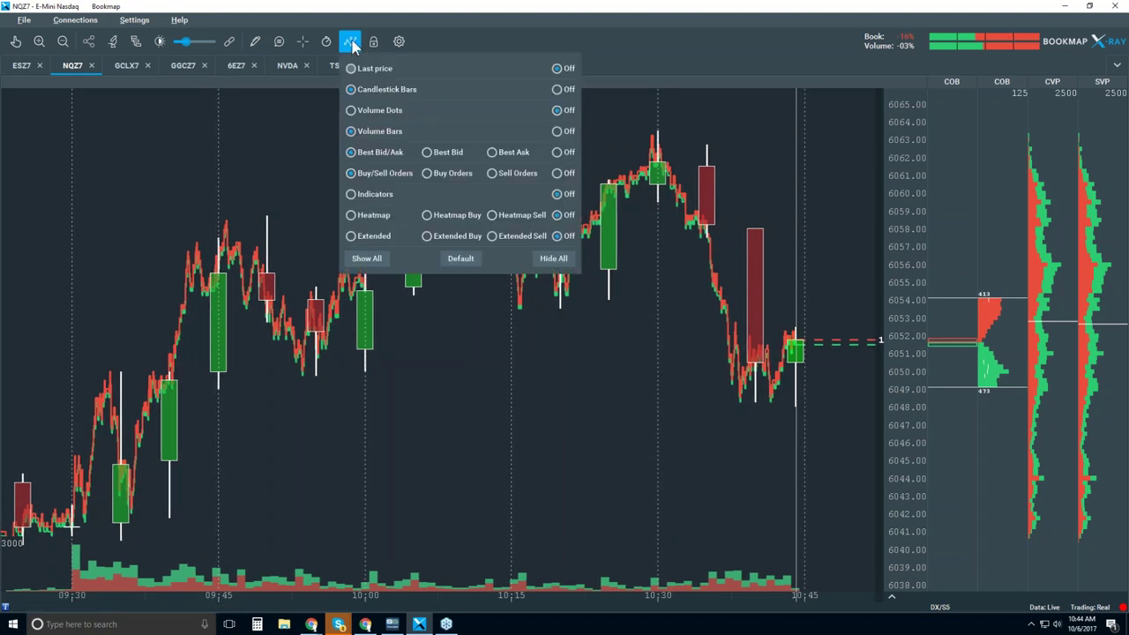
{"action": "left_click", "coordinate": [389, 111]}
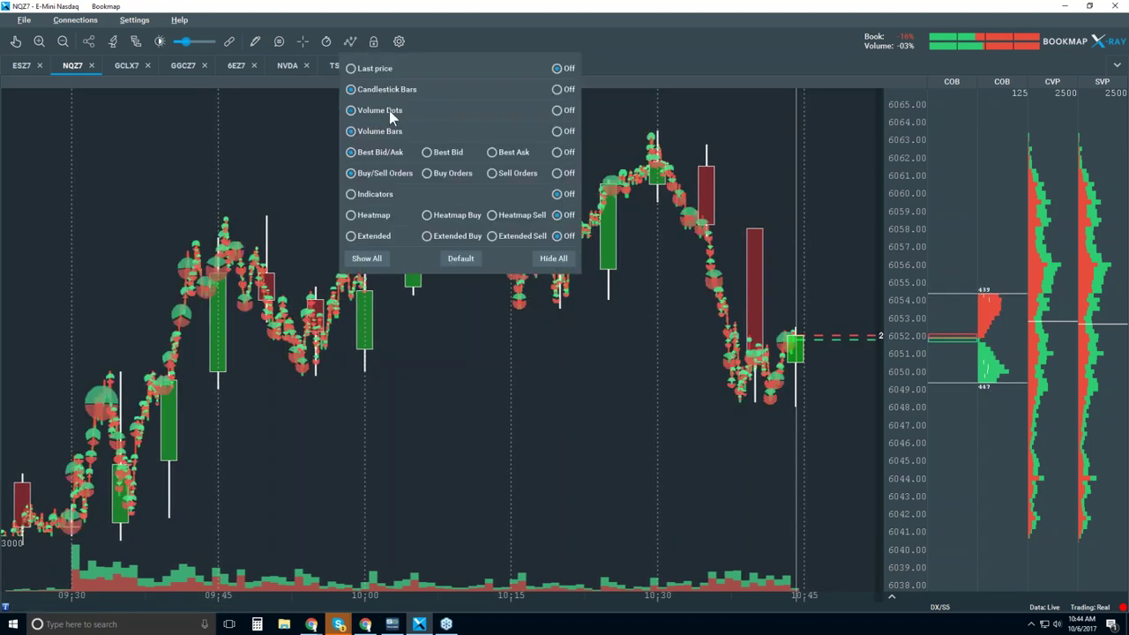
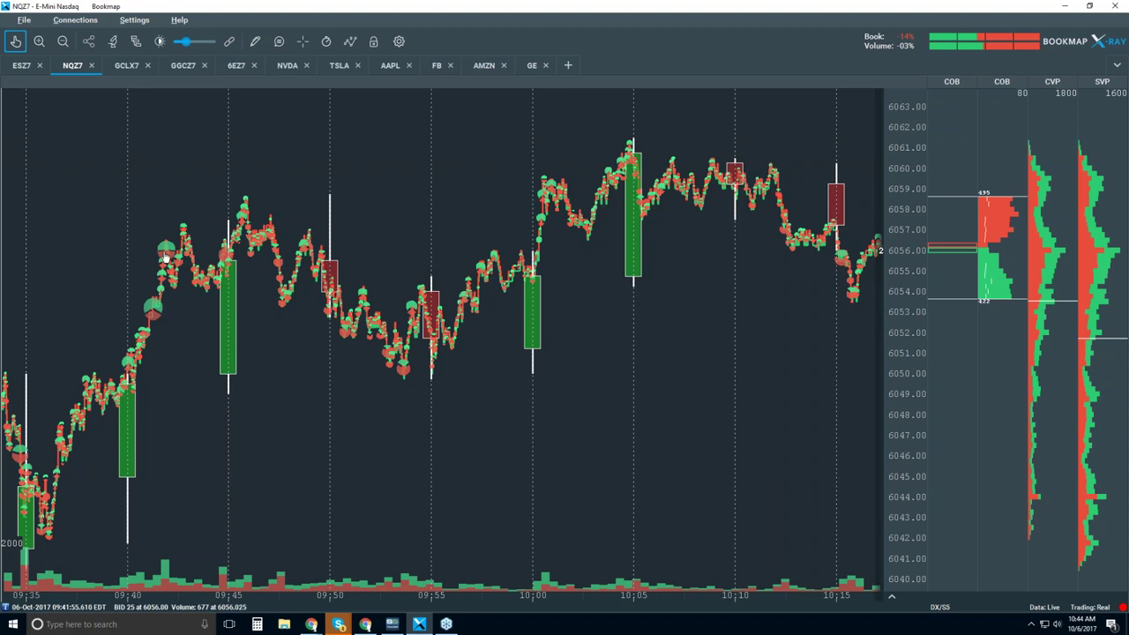
Examine the NQZ7 bid/ask moves and trades just after 09:40:00 at sub-second scale, and then over the surrounding seconds.
{"action": "scroll", "coordinate": [129, 362], "scroll_direction": "up", "scroll_amount": 2}
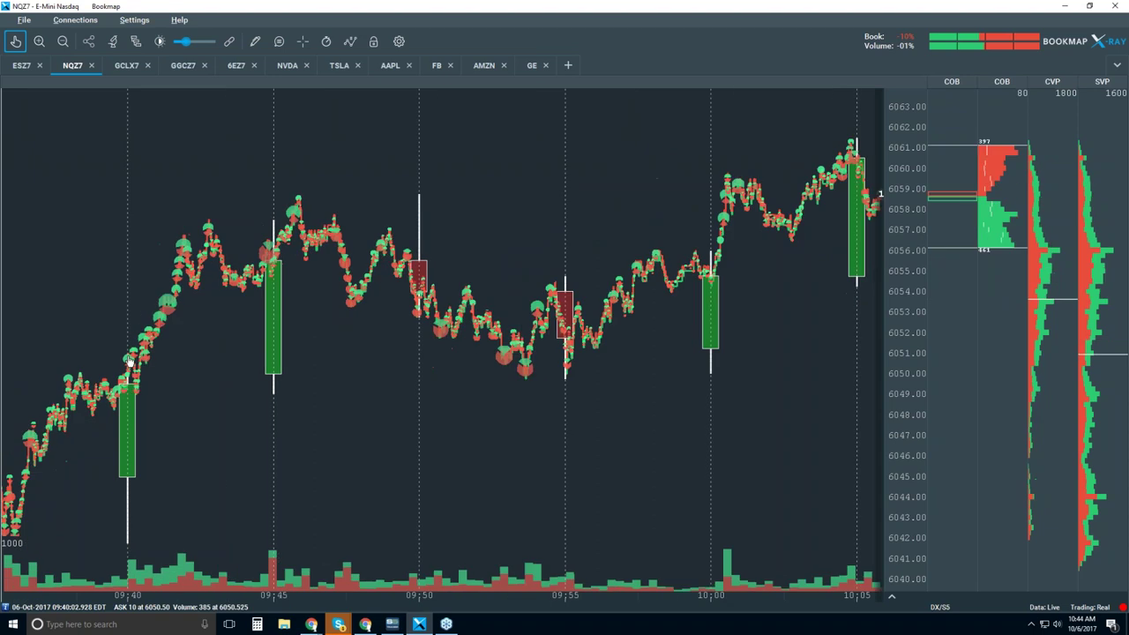
{"action": "scroll", "coordinate": [129, 362], "scroll_direction": "up", "scroll_amount": 3}
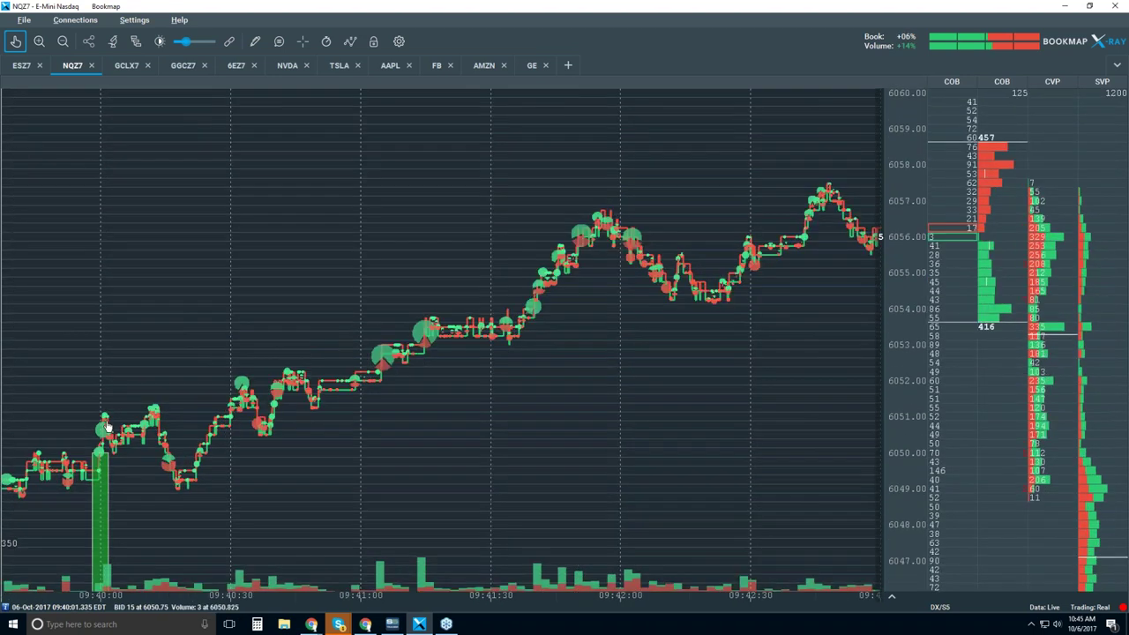
{"action": "scroll", "coordinate": [106, 428], "scroll_direction": "up", "scroll_amount": 4}
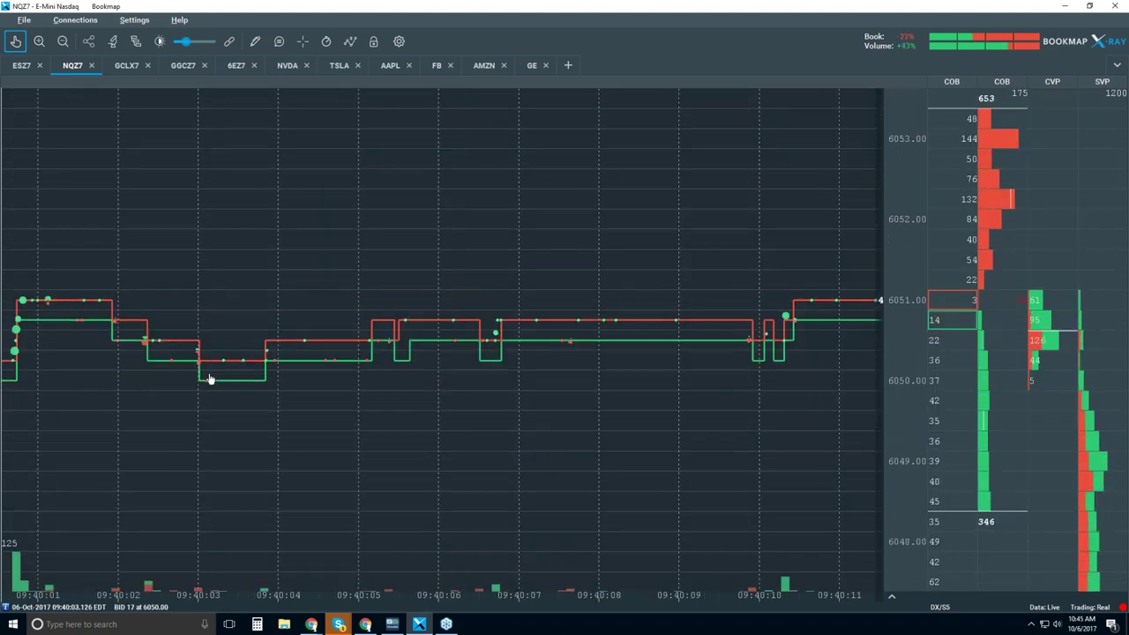
{"action": "scroll", "coordinate": [215, 377], "scroll_direction": "up", "scroll_amount": 3}
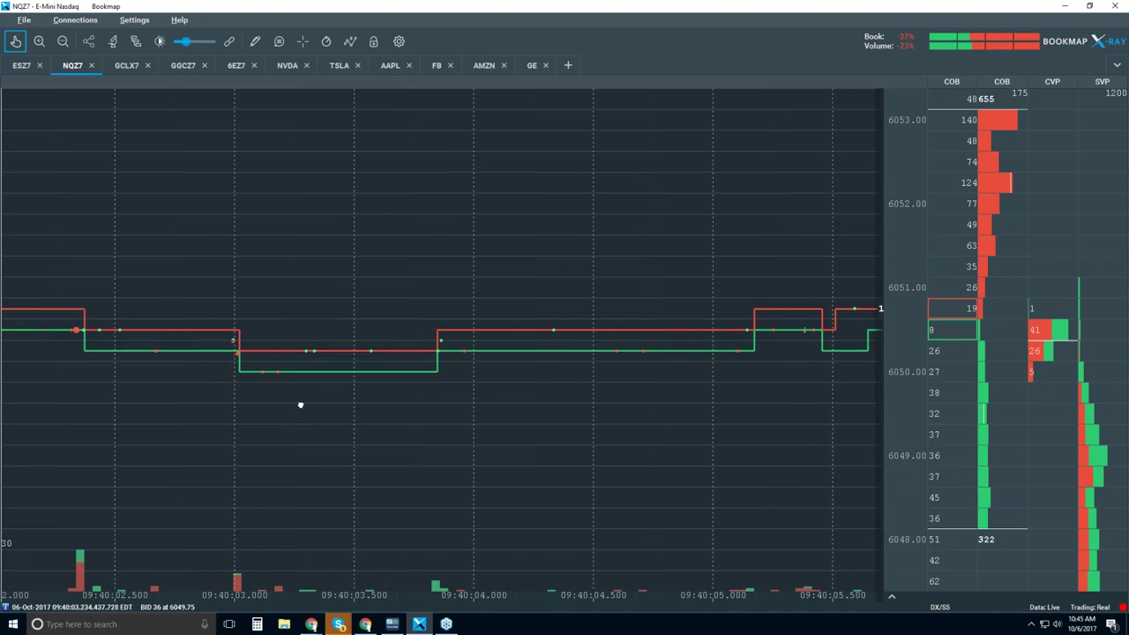
{"action": "scroll", "coordinate": [413, 365], "scroll_direction": "up", "scroll_amount": 1}
{"action": "scroll", "coordinate": [367, 383], "scroll_direction": "up", "scroll_amount": 1}
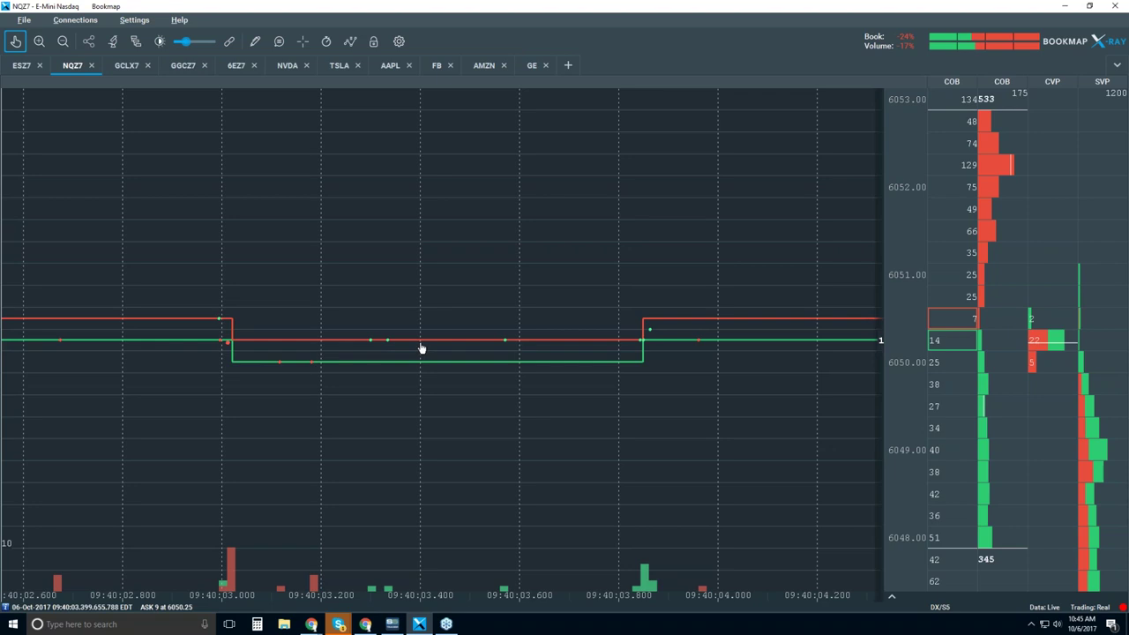
{"action": "left_click_drag", "start_coordinate": [474, 343], "coordinate": [820, 362]}
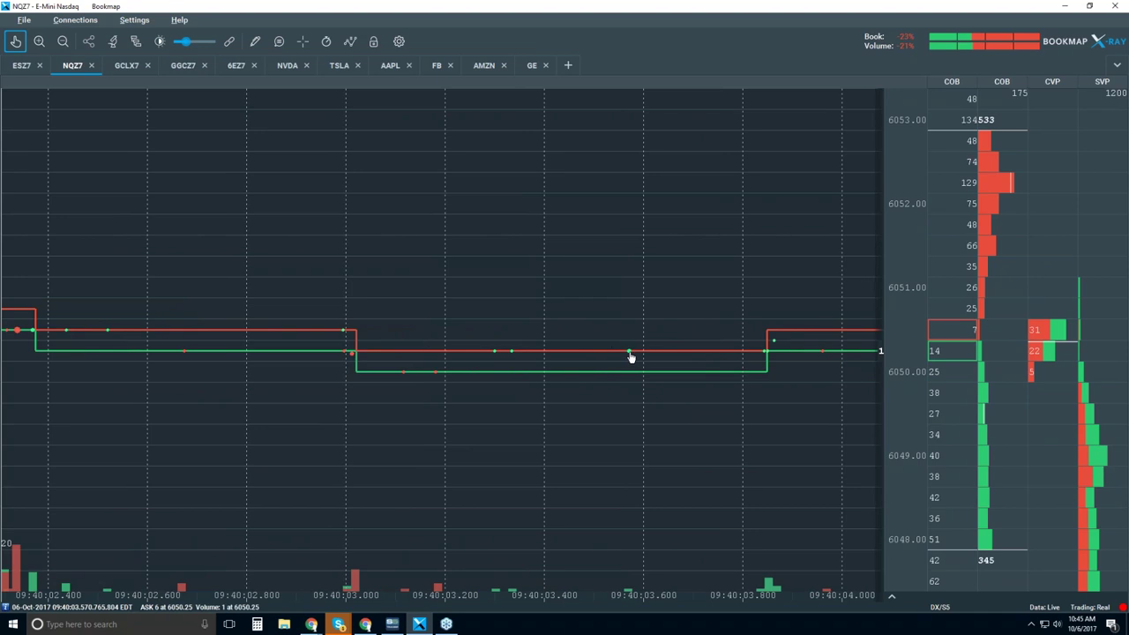
{"action": "scroll", "coordinate": [631, 358], "scroll_direction": "down", "scroll_amount": 1}
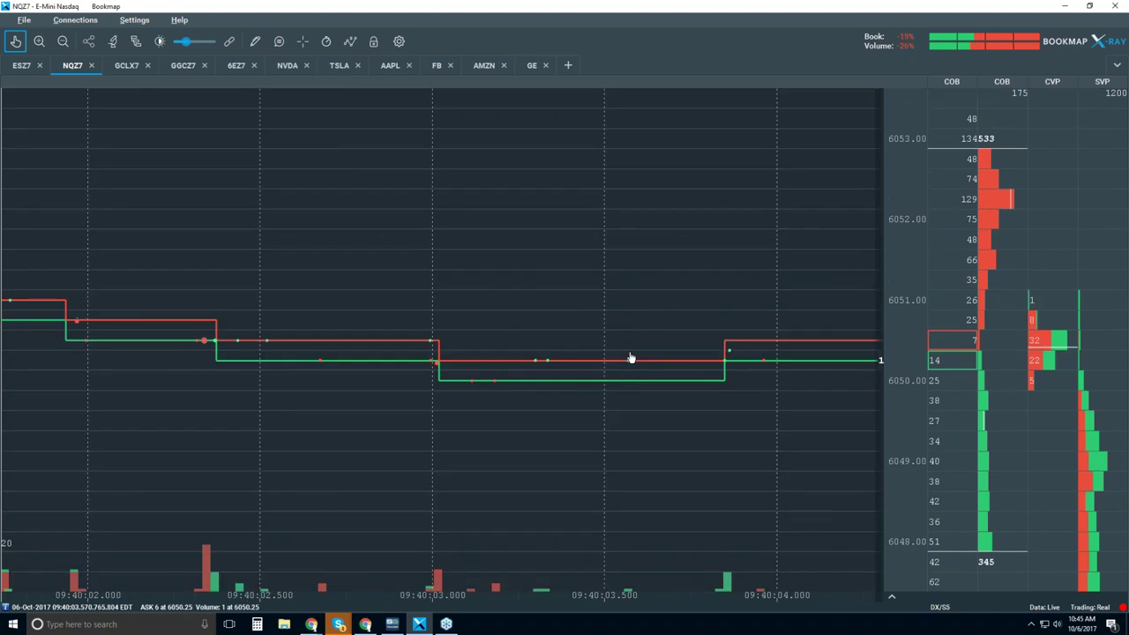
{"action": "scroll", "coordinate": [631, 357], "scroll_direction": "down", "scroll_amount": 1}
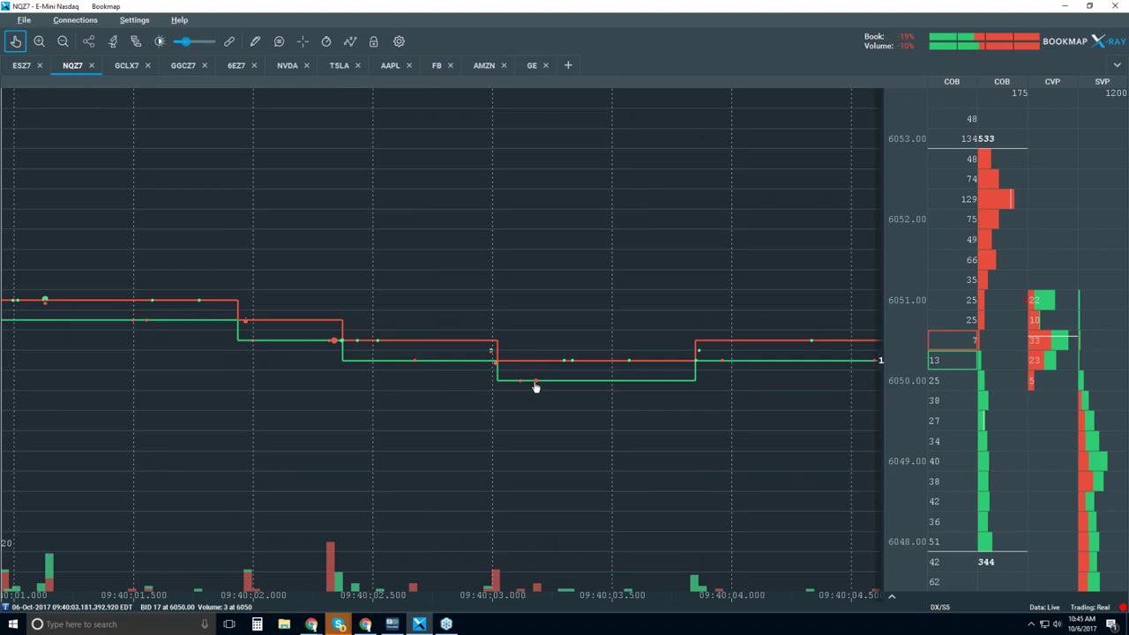
{"action": "scroll", "coordinate": [600, 390], "scroll_direction": "down", "scroll_amount": 2}
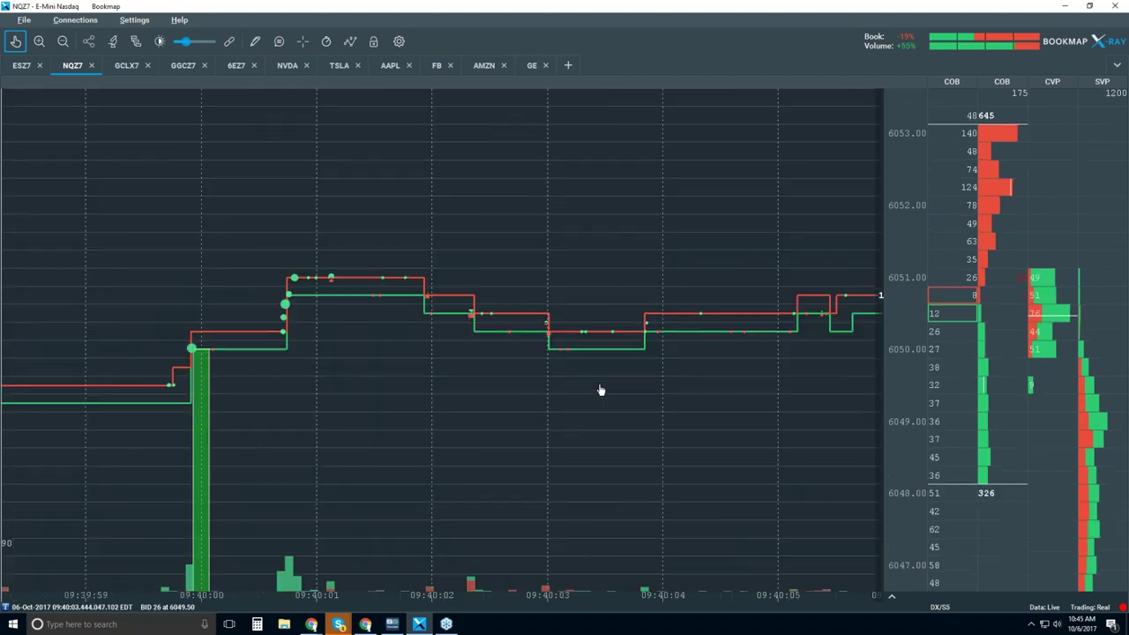
{"action": "scroll", "coordinate": [600, 389], "scroll_direction": "down", "scroll_amount": 2}
{"action": "scroll", "coordinate": [600, 390], "scroll_direction": "down", "scroll_amount": 1}
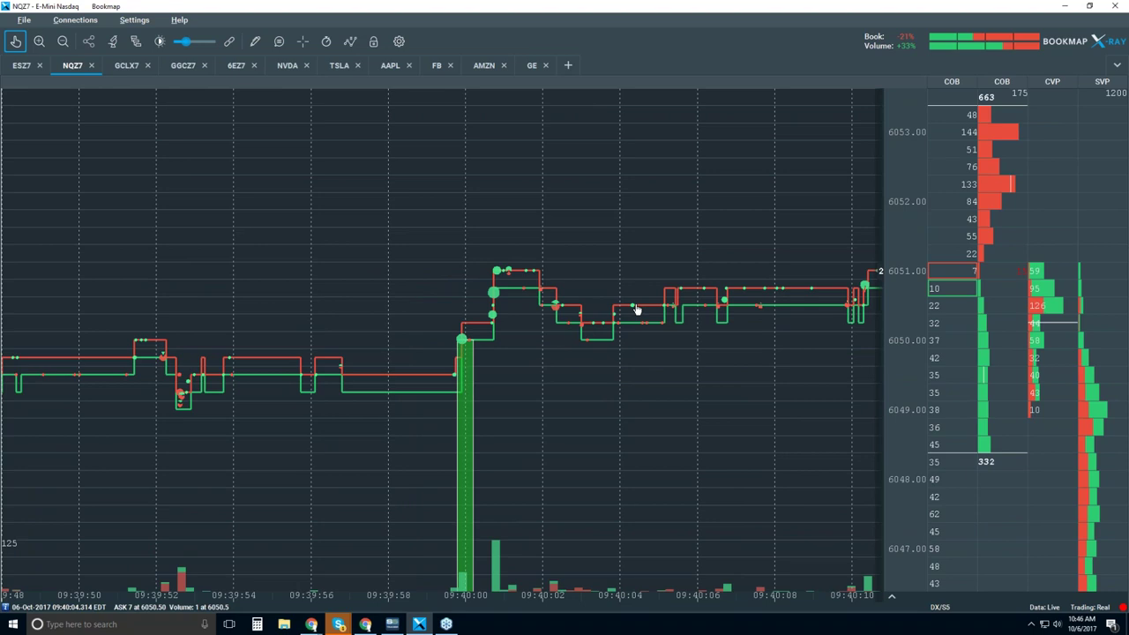
{"action": "scroll", "coordinate": [636, 308], "scroll_direction": "down", "scroll_amount": 2}
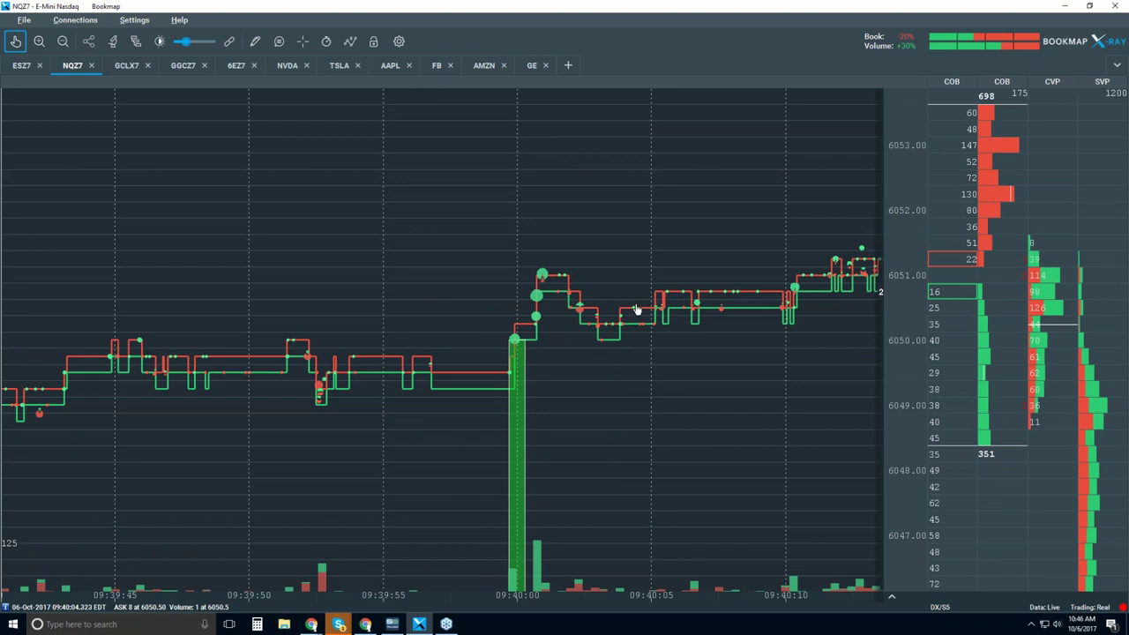
Examine the individual trades inside the volume dot at 6051.00 near 09:40:00.809, down to microsecond scale.
{"action": "scroll", "coordinate": [637, 309], "scroll_direction": "up", "scroll_amount": 2}
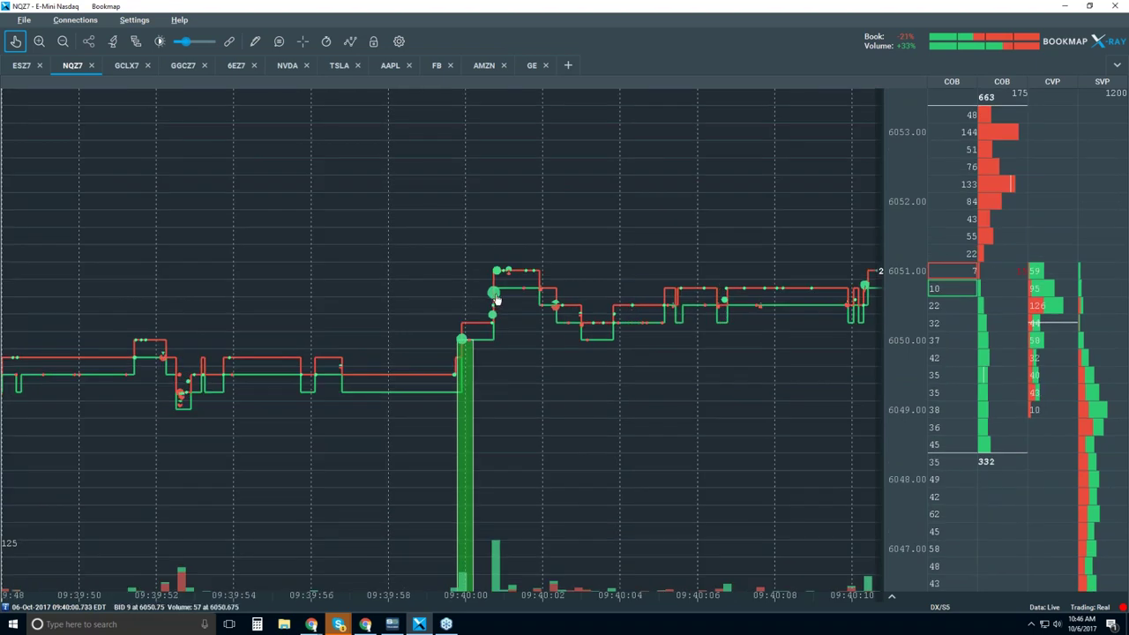
{"action": "scroll", "coordinate": [495, 304], "scroll_direction": "up", "scroll_amount": 4}
{"action": "scroll", "coordinate": [495, 310], "scroll_direction": "up", "scroll_amount": 5}
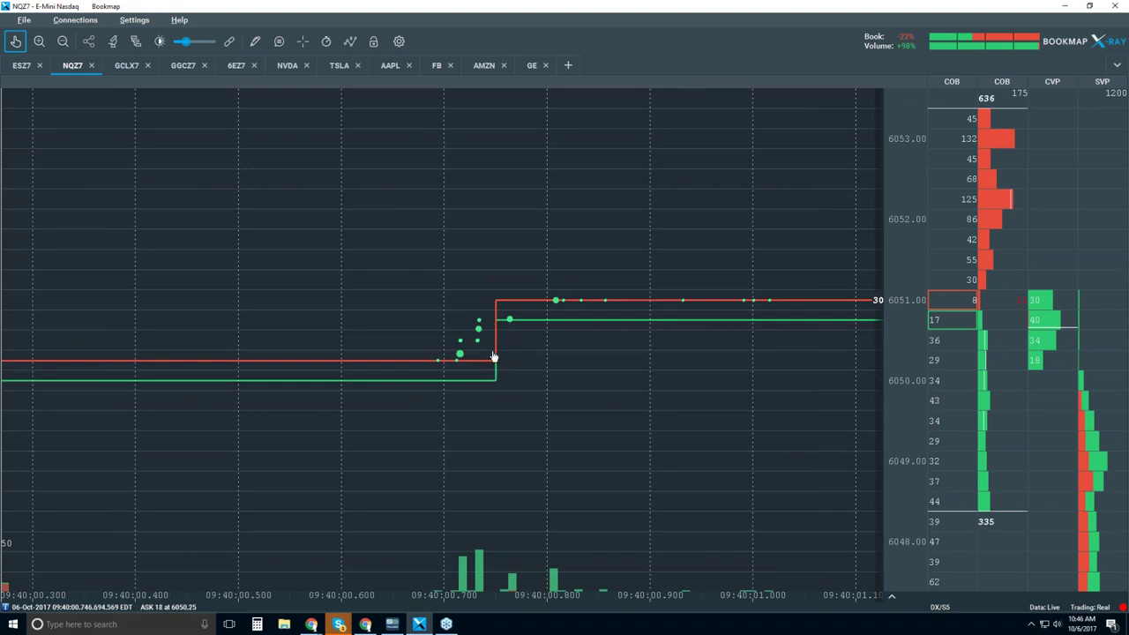
{"action": "scroll", "coordinate": [505, 321], "scroll_direction": "up", "scroll_amount": 5}
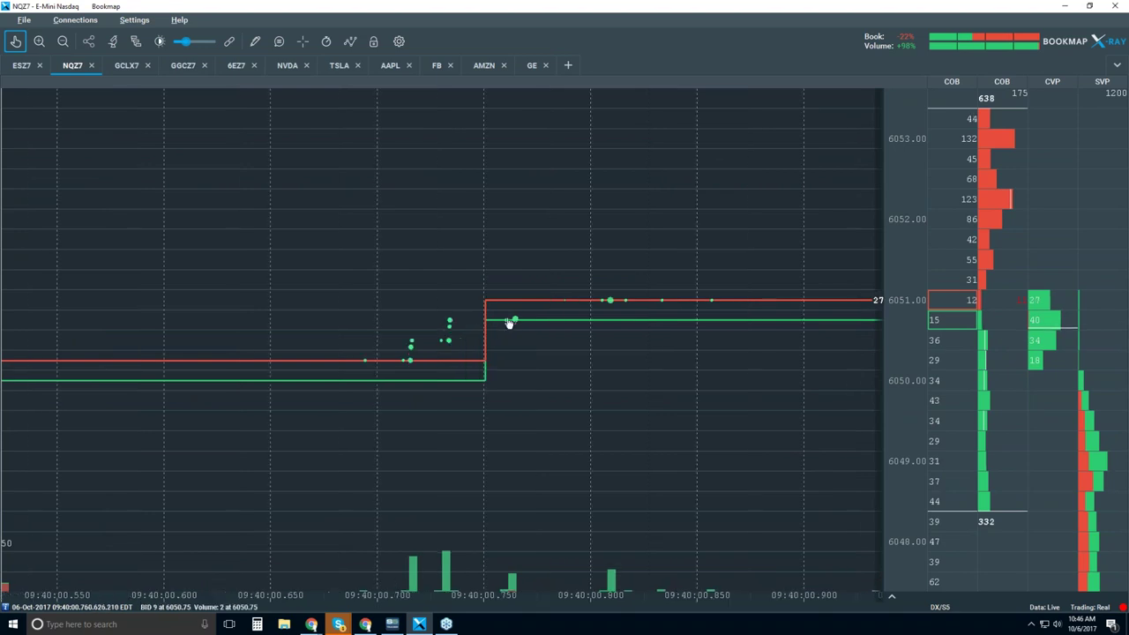
{"action": "scroll", "coordinate": [713, 307], "scroll_direction": "up", "scroll_amount": 10}
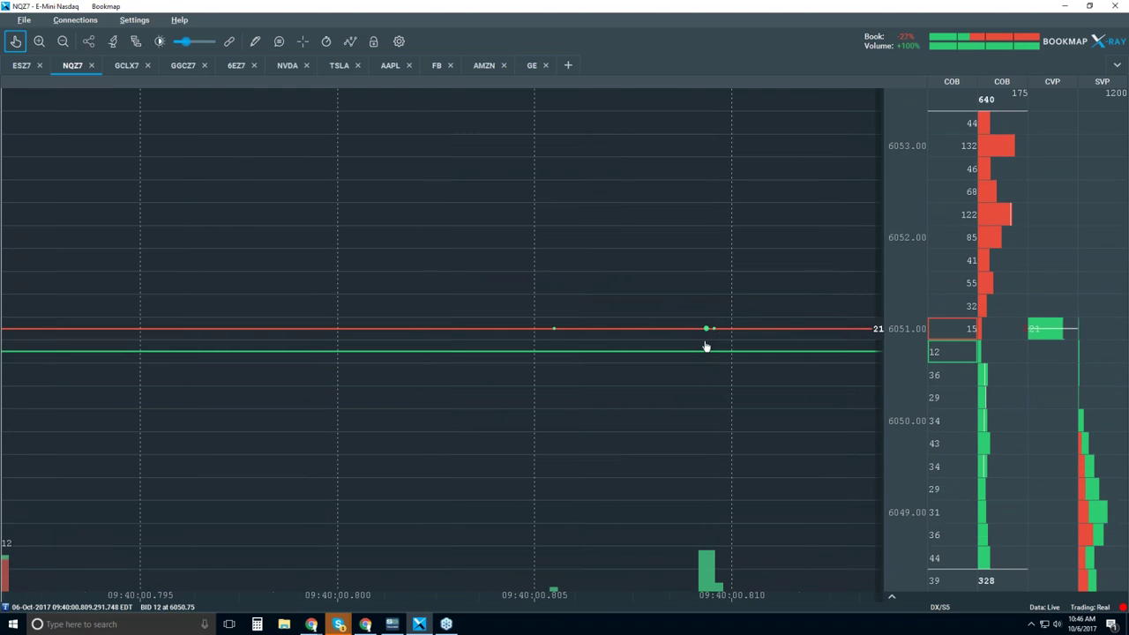
{"action": "scroll", "coordinate": [721, 337], "scroll_direction": "up", "scroll_amount": 4}
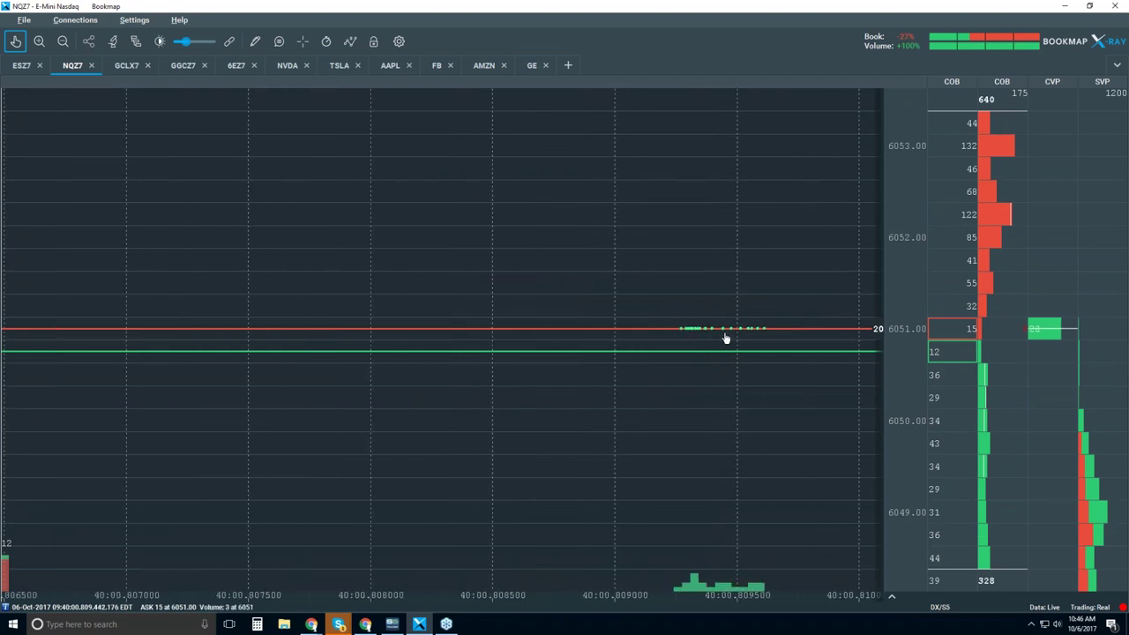
{"action": "left_click_drag", "start_coordinate": [599, 347], "coordinate": [526, 340]}
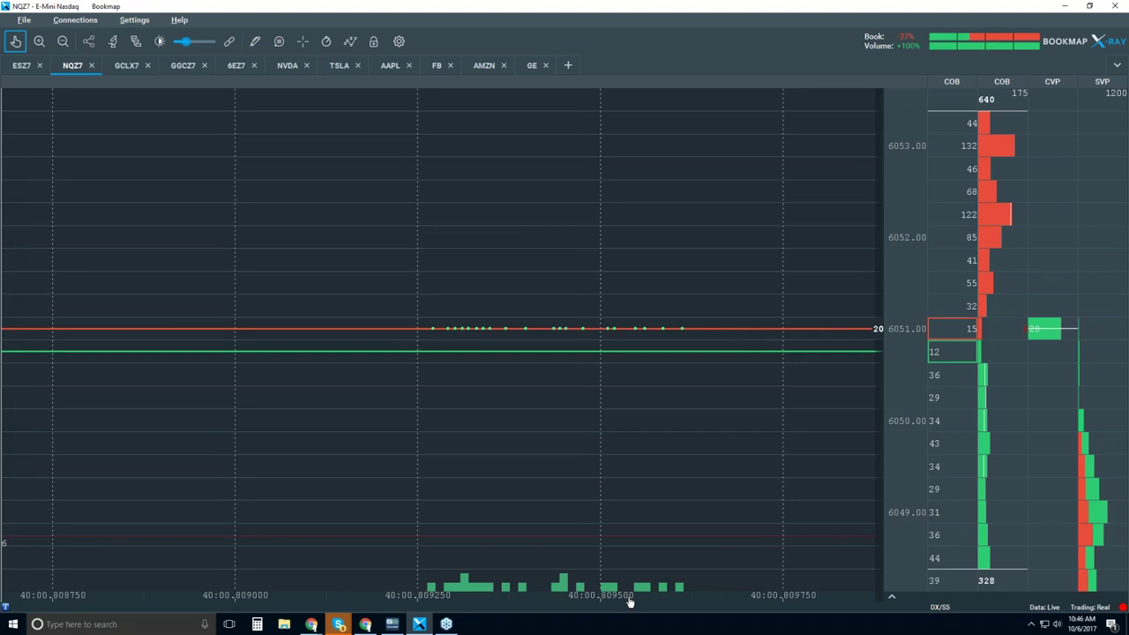
{"action": "scroll", "coordinate": [607, 341], "scroll_direction": "up", "scroll_amount": 6}
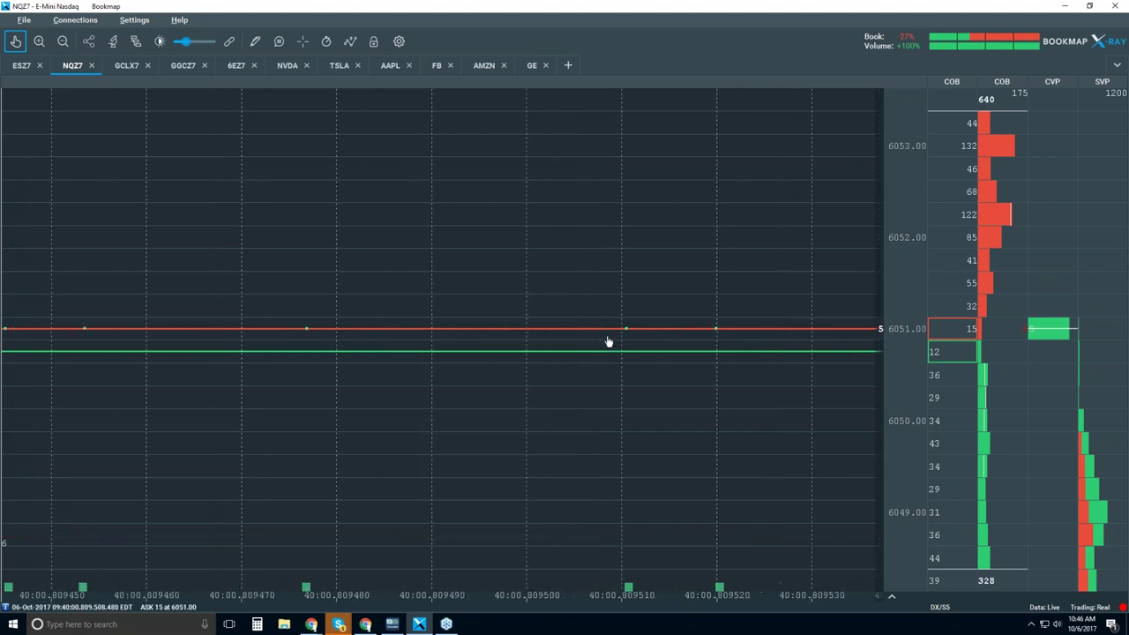
{"action": "scroll", "coordinate": [637, 336], "scroll_direction": "up", "scroll_amount": 5}
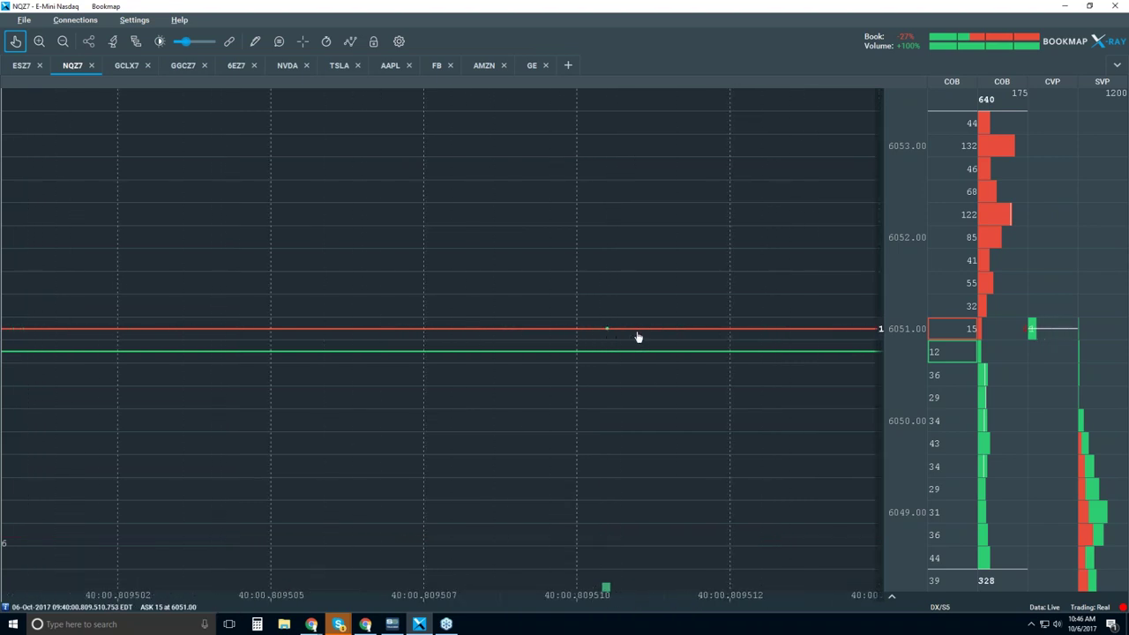
{"action": "scroll", "coordinate": [638, 336], "scroll_direction": "up", "scroll_amount": 3}
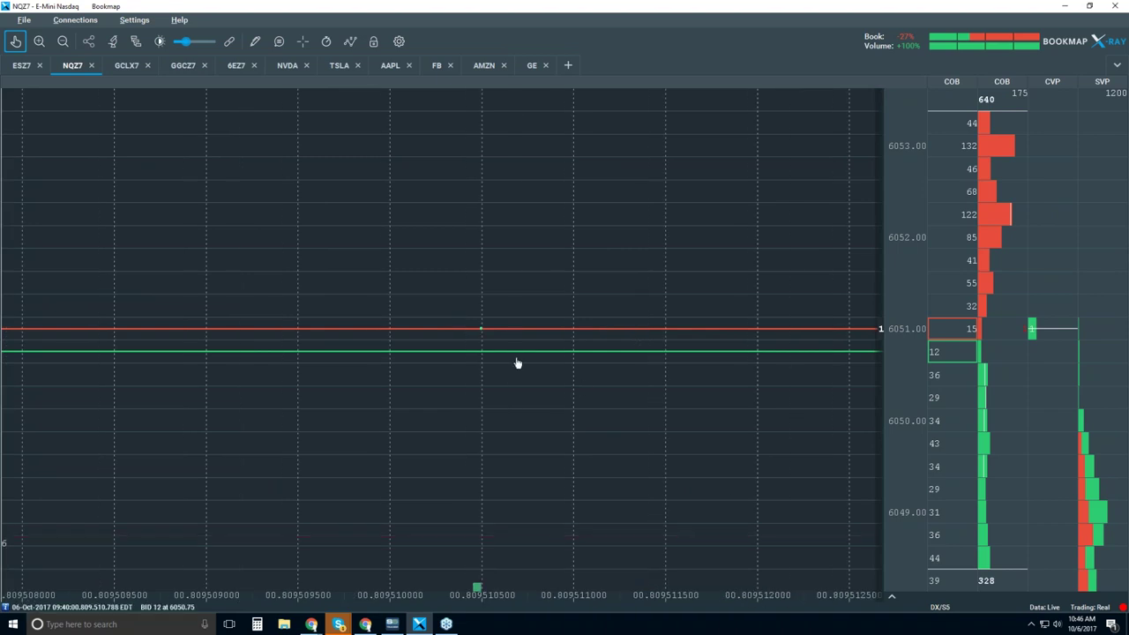
{"action": "scroll", "coordinate": [517, 364], "scroll_direction": "down", "scroll_amount": 8}
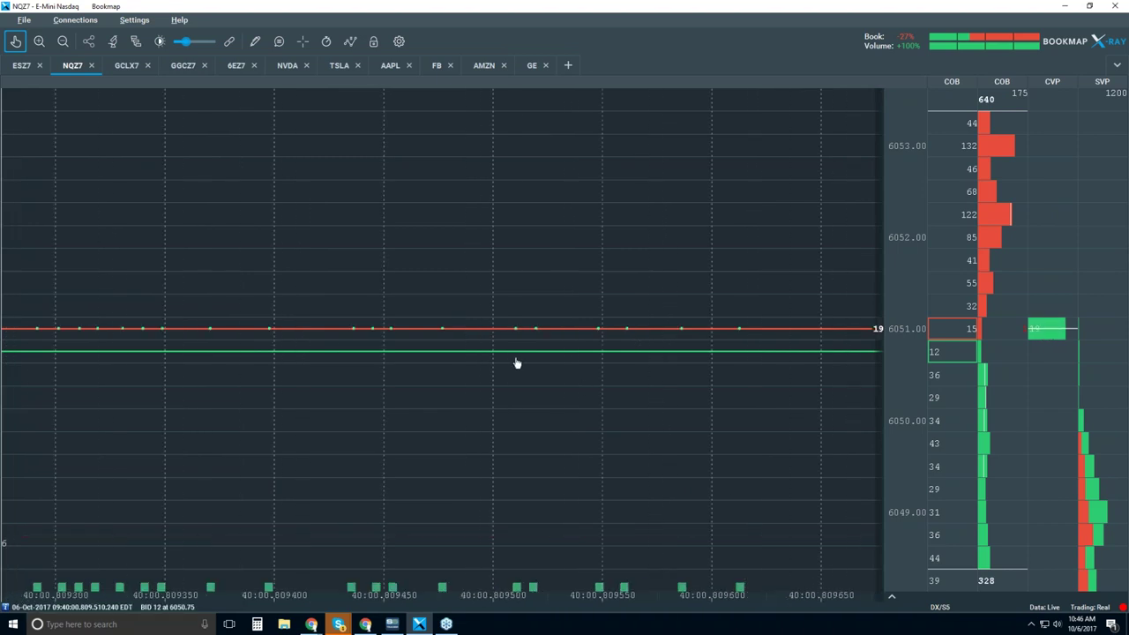
{"action": "scroll", "coordinate": [517, 364], "scroll_direction": "down", "scroll_amount": 4}
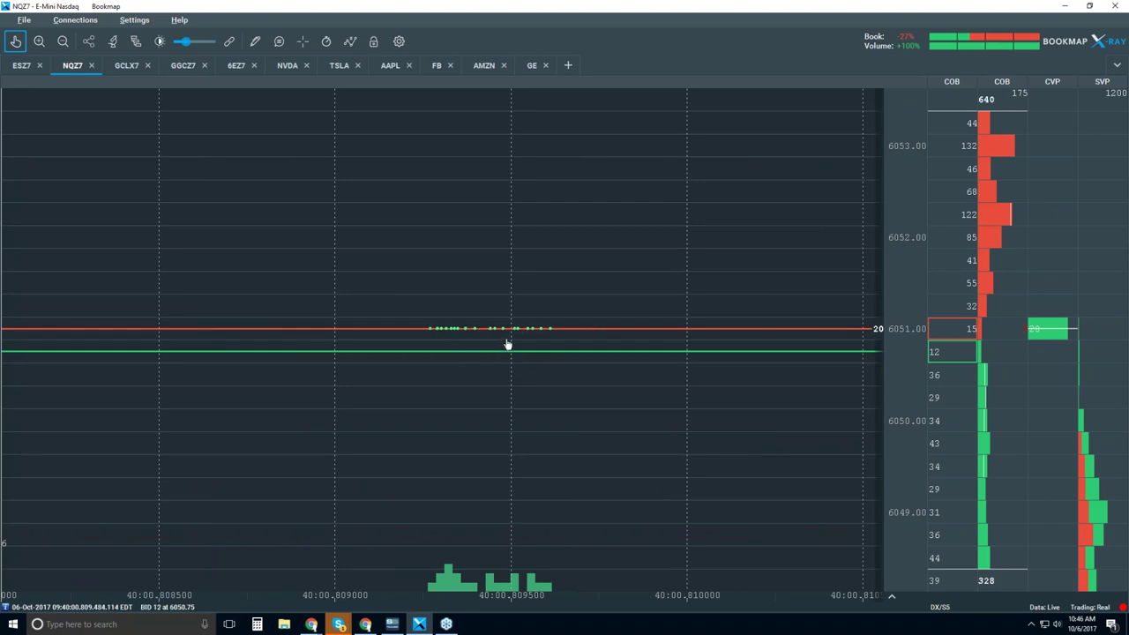
{"action": "scroll", "coordinate": [506, 336], "scroll_direction": "up", "scroll_amount": 2}
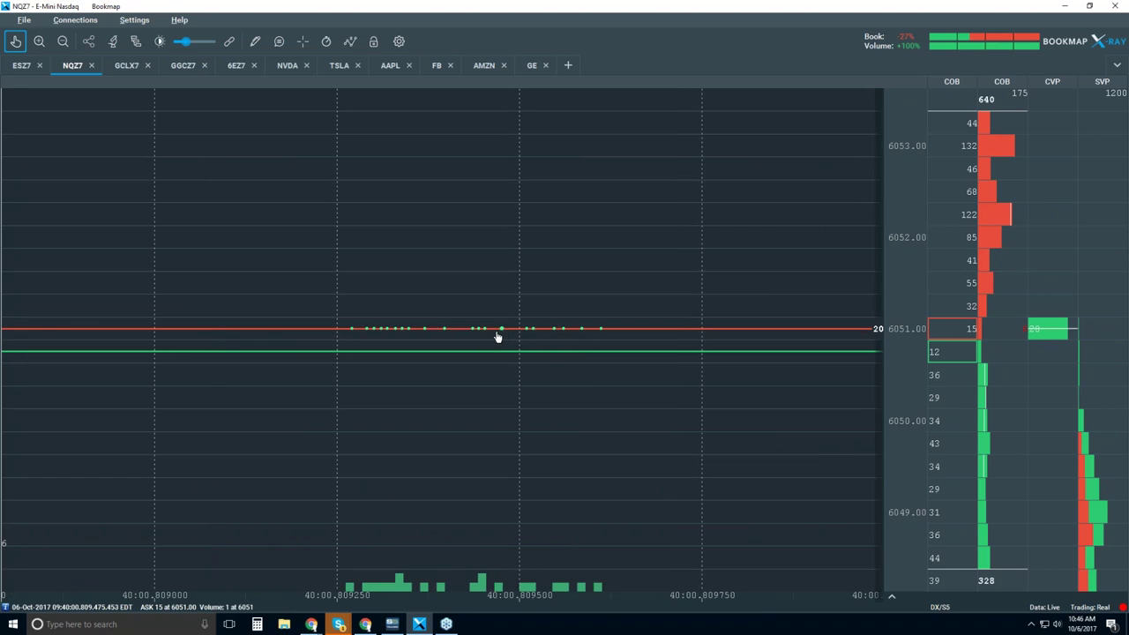
Turn on the chart's data tooltip and inspect the 6051.00 volume dot's trade details at several time scales.
{"action": "left_click", "coordinate": [279, 42]}
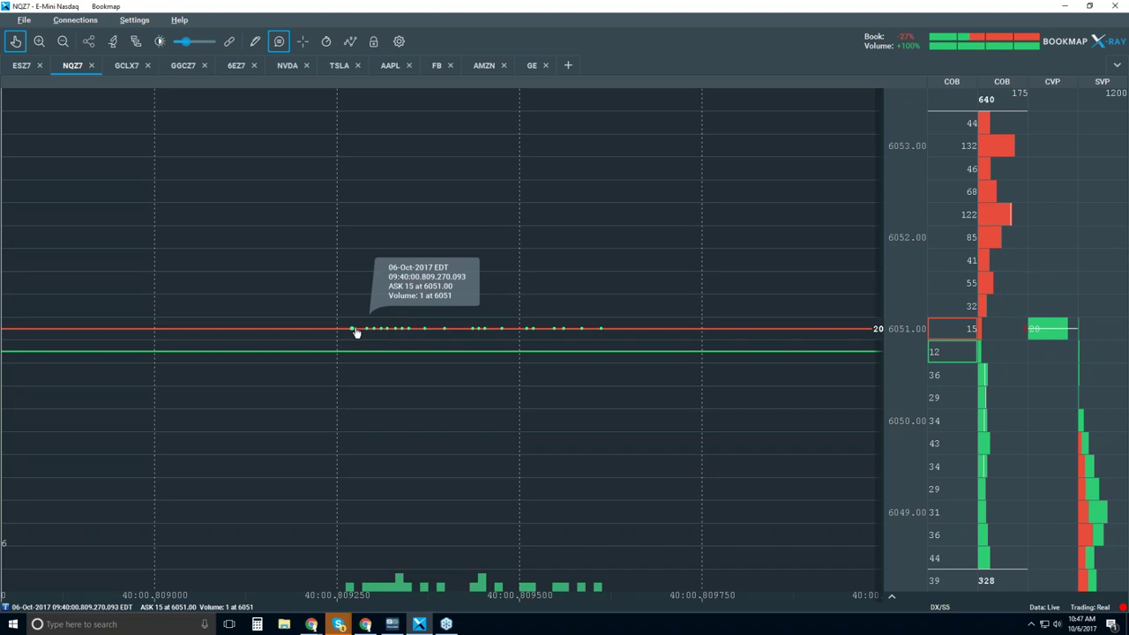
{"action": "scroll", "coordinate": [365, 327], "scroll_direction": "down", "scroll_amount": 5}
{"action": "scroll", "coordinate": [369, 326], "scroll_direction": "down", "scroll_amount": 4}
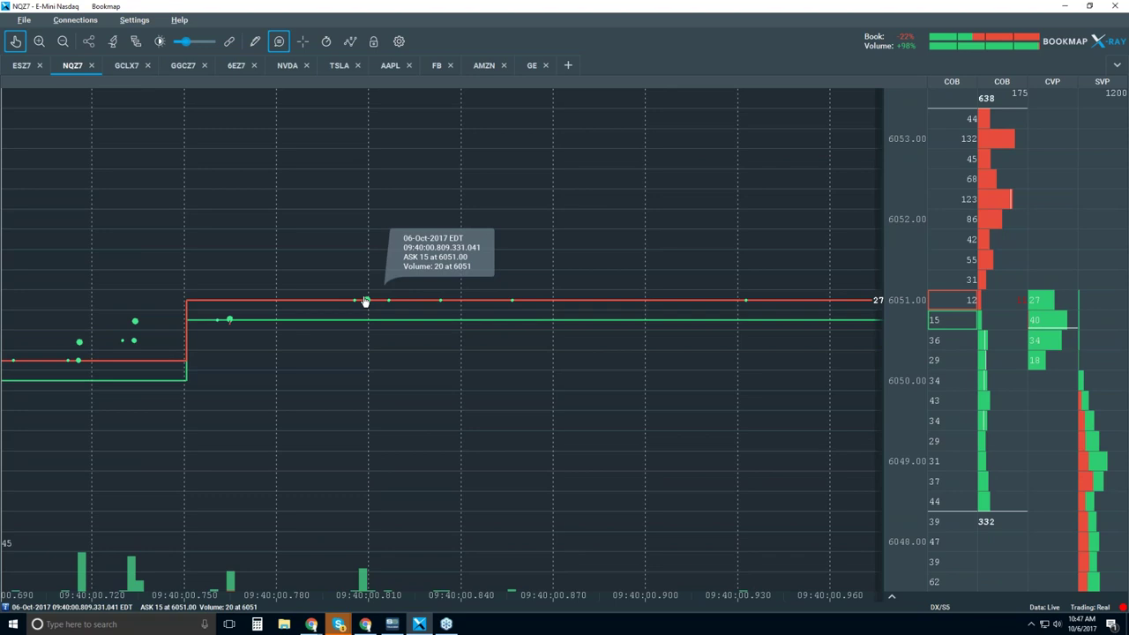
{"action": "scroll", "coordinate": [384, 276], "scroll_direction": "down", "scroll_amount": 2}
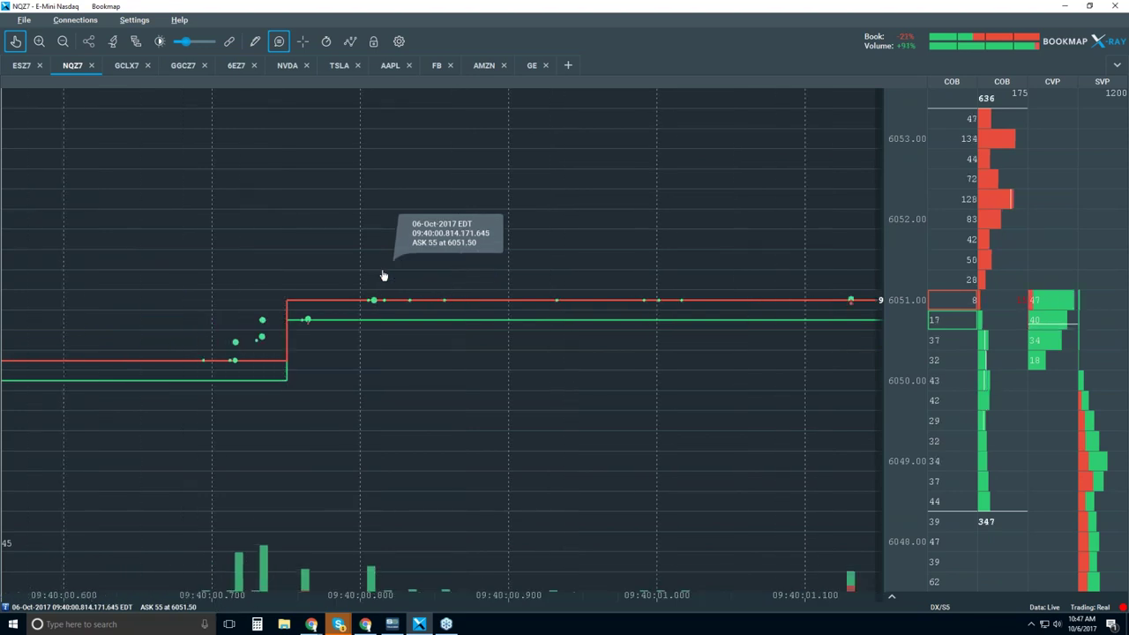
{"action": "scroll", "coordinate": [384, 276], "scroll_direction": "down", "scroll_amount": 1}
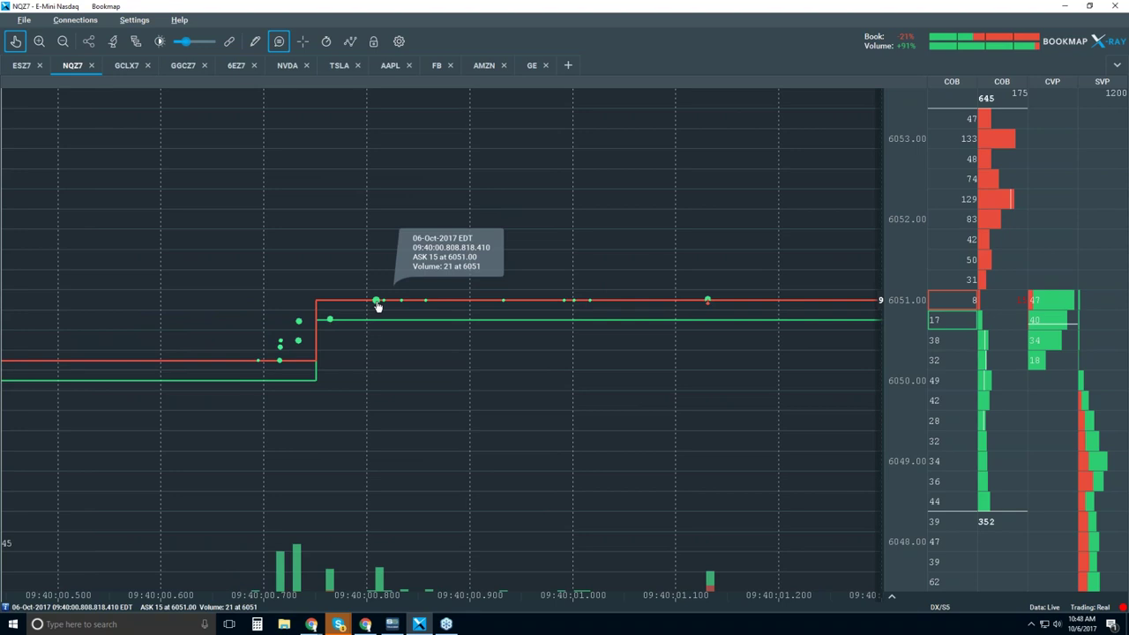
{"action": "scroll", "coordinate": [377, 304], "scroll_direction": "down", "scroll_amount": 5}
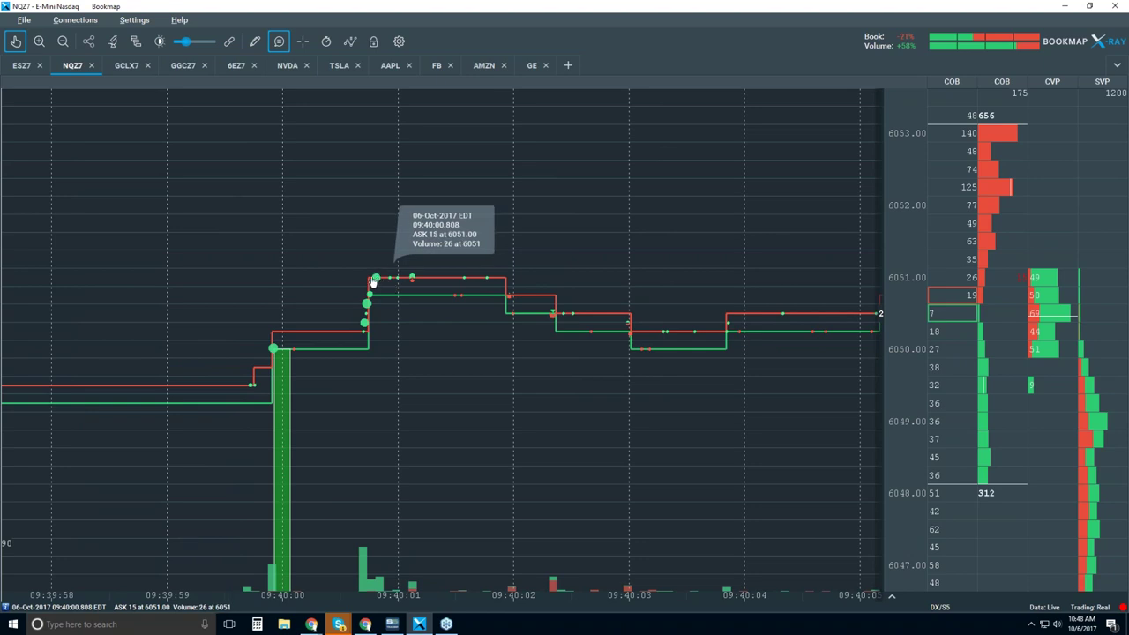
{"action": "scroll", "coordinate": [378, 282], "scroll_direction": "up", "scroll_amount": 5}
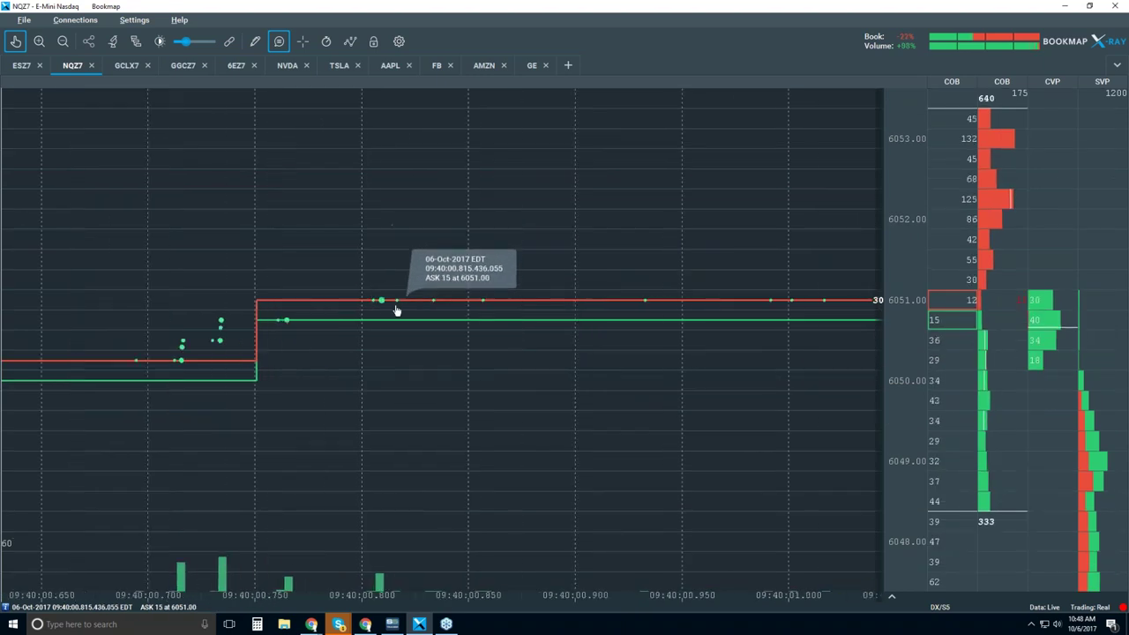
Examine how the 6051.00 volume dot near 09:40:00.809 aggregates its trades, from microsecond scale out to one-second intervals.
{"action": "scroll", "coordinate": [388, 304], "scroll_direction": "up", "scroll_amount": 5}
{"action": "scroll", "coordinate": [389, 335], "scroll_direction": "up", "scroll_amount": 5}
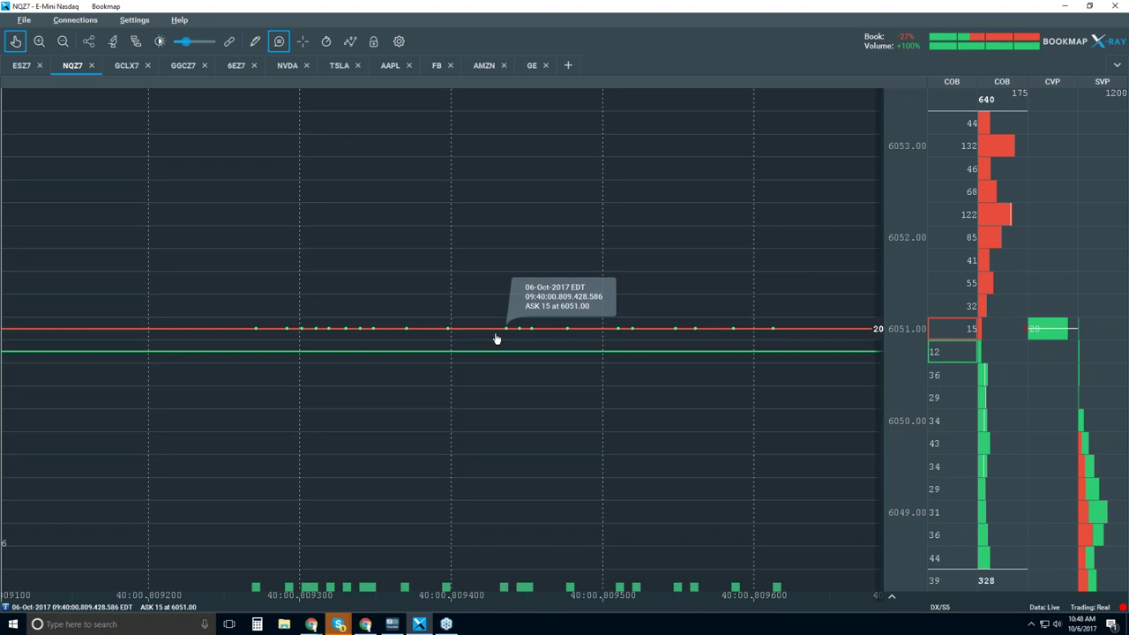
{"action": "scroll", "coordinate": [496, 339], "scroll_direction": "down", "scroll_amount": 6}
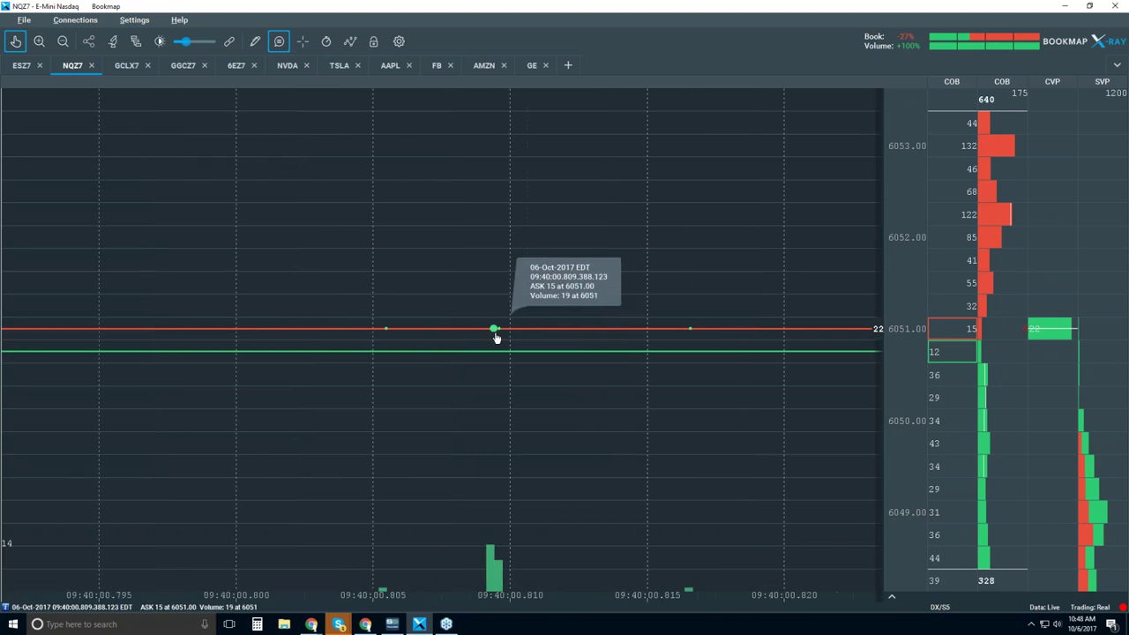
{"action": "scroll", "coordinate": [497, 337], "scroll_direction": "down", "scroll_amount": 4}
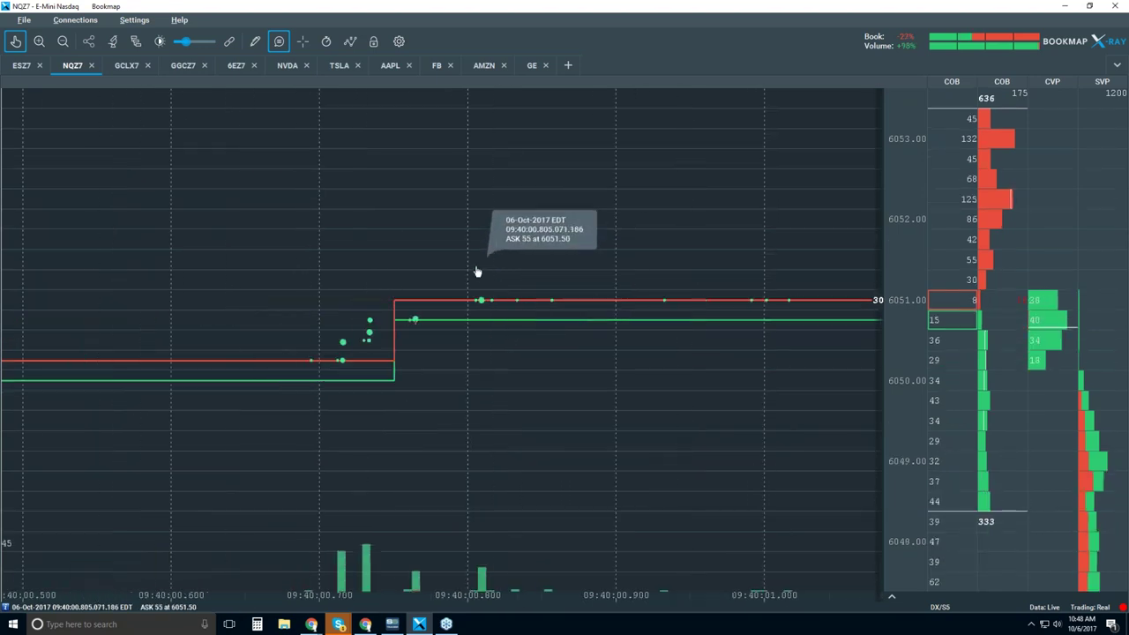
{"action": "scroll", "coordinate": [477, 273], "scroll_direction": "down", "scroll_amount": 3}
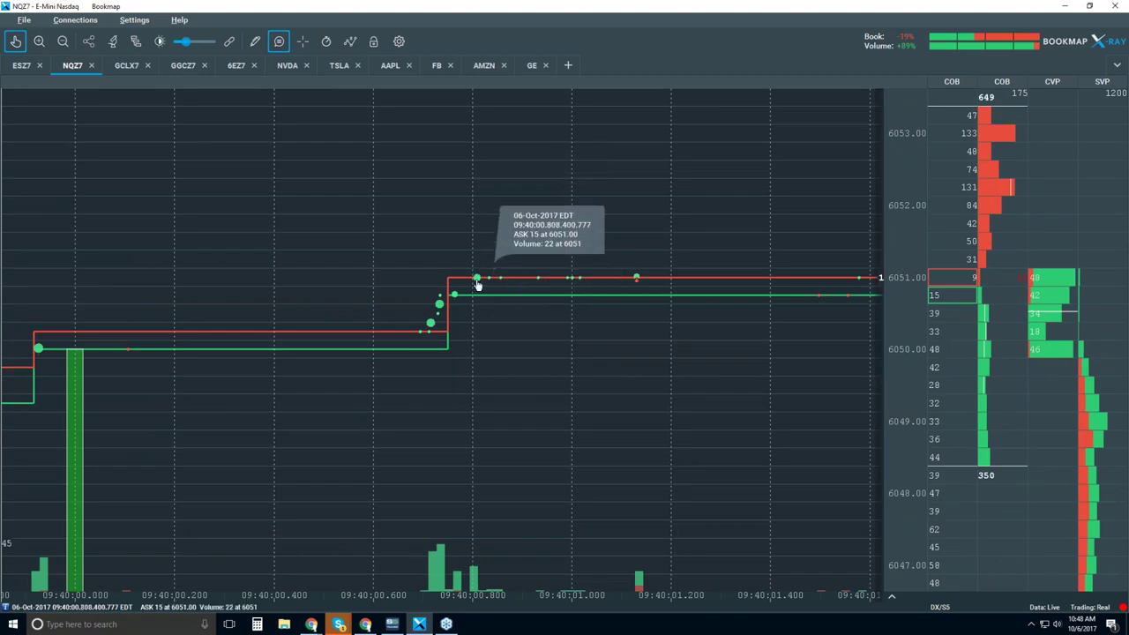
{"action": "scroll", "coordinate": [477, 283], "scroll_direction": "down", "scroll_amount": 5}
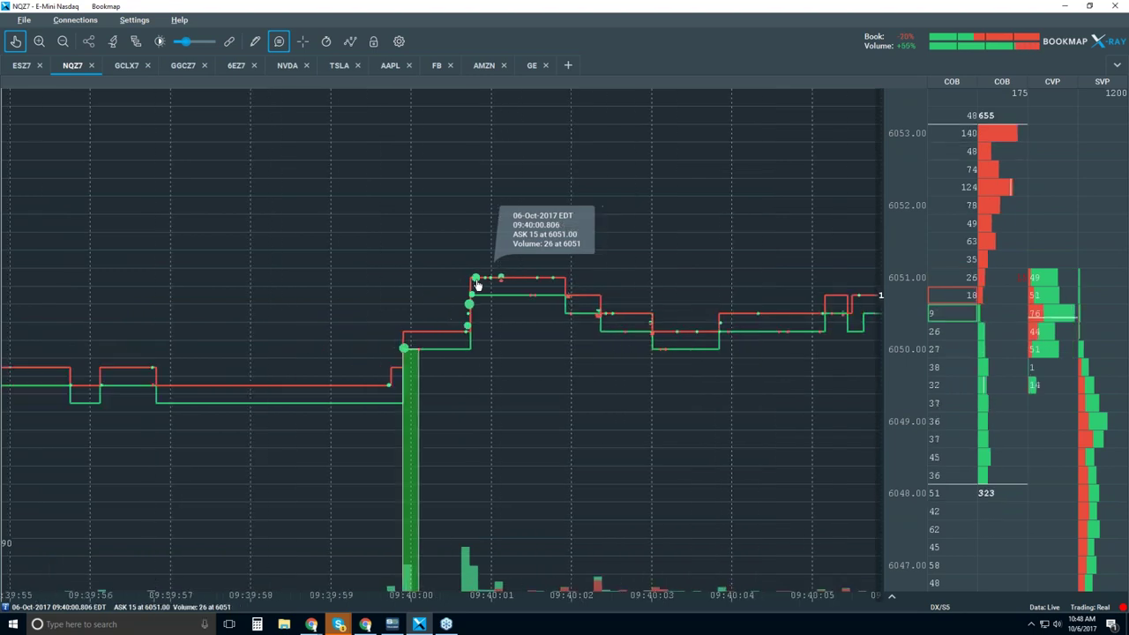
Compare the five-minute candlesticks with the bid/ask path and volume dots around 09:40, from seconds out to the session since 09:30.
{"action": "scroll", "coordinate": [477, 284], "scroll_direction": "down", "scroll_amount": 2}
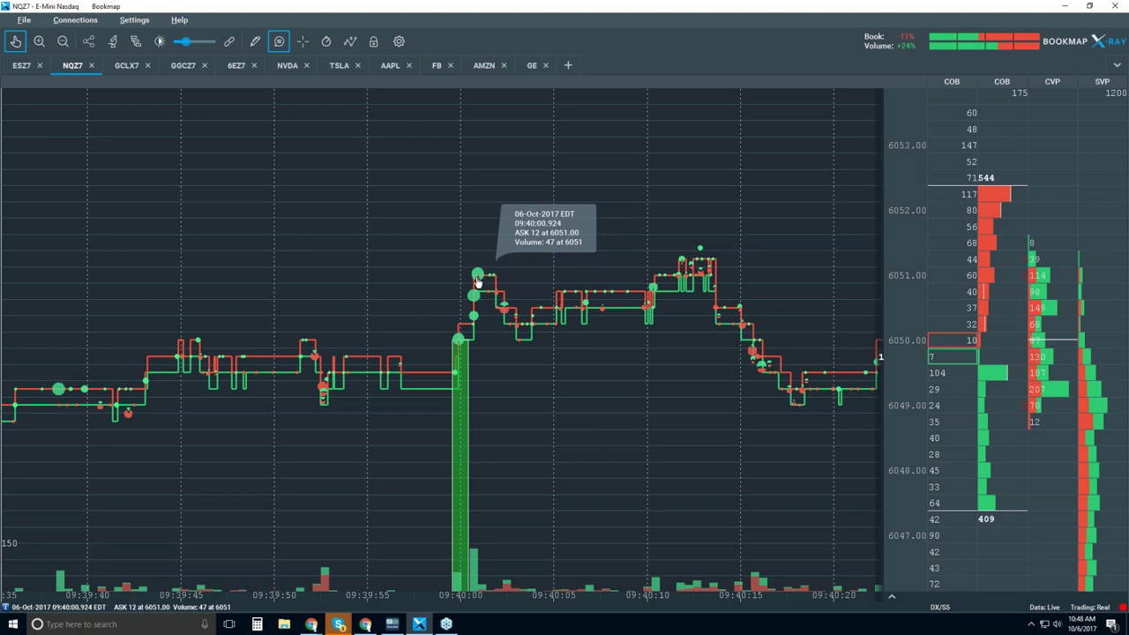
{"action": "scroll", "coordinate": [475, 281], "scroll_direction": "down", "scroll_amount": 5}
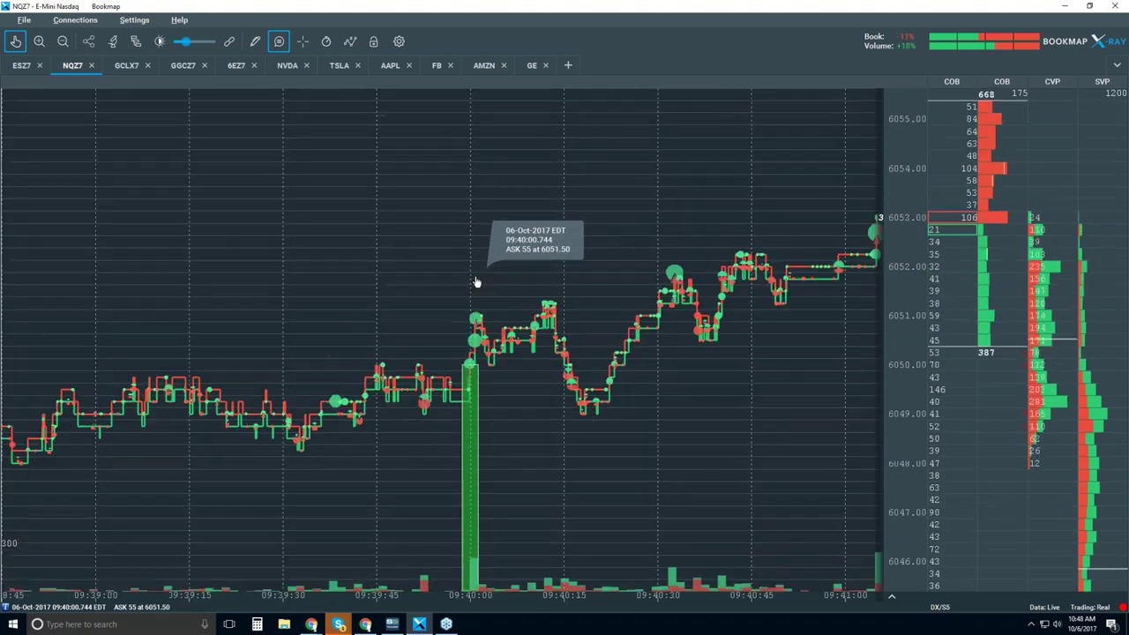
{"action": "scroll", "coordinate": [475, 282], "scroll_direction": "down", "scroll_amount": 3}
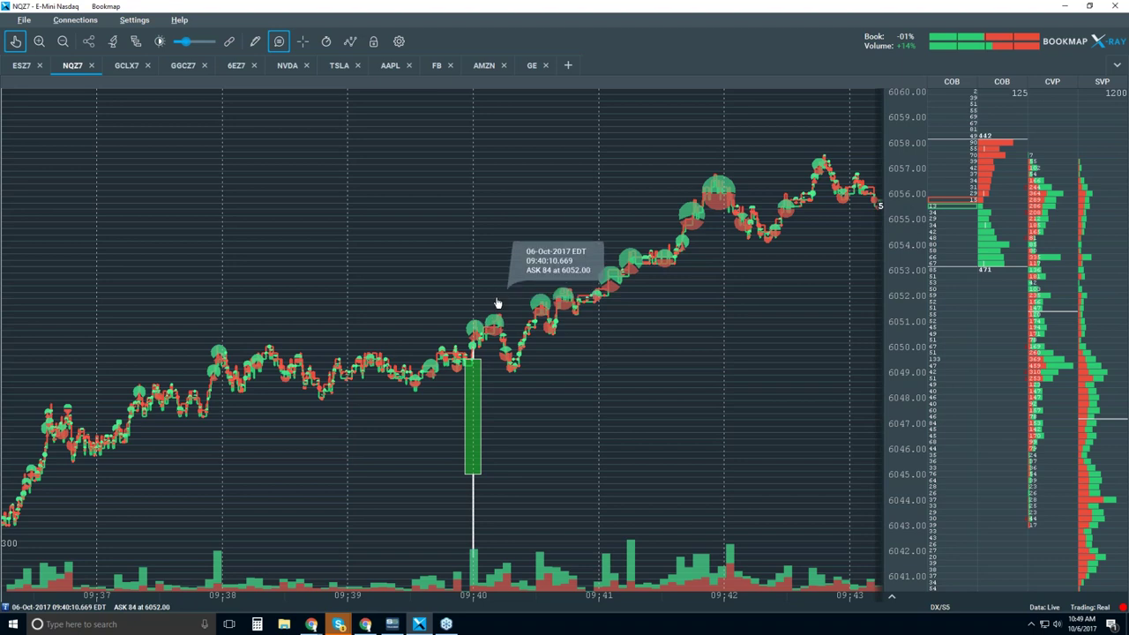
{"action": "scroll", "coordinate": [474, 307], "scroll_direction": "down", "scroll_amount": 2}
{"action": "scroll", "coordinate": [474, 307], "scroll_direction": "up", "scroll_amount": 4}
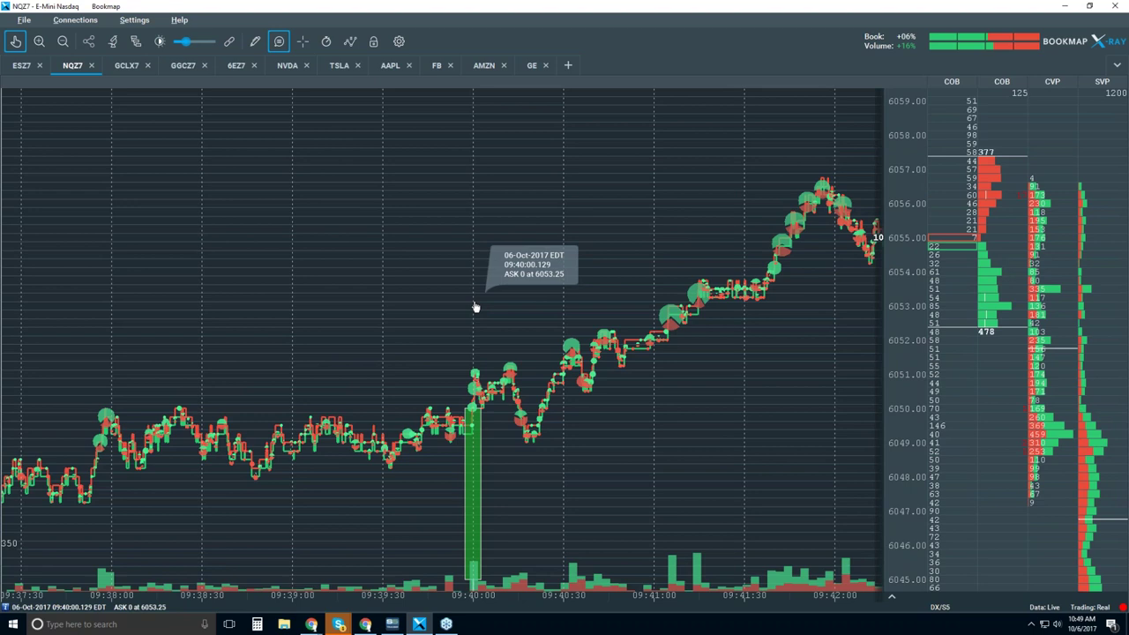
{"action": "scroll", "coordinate": [475, 307], "scroll_direction": "down", "scroll_amount": 2}
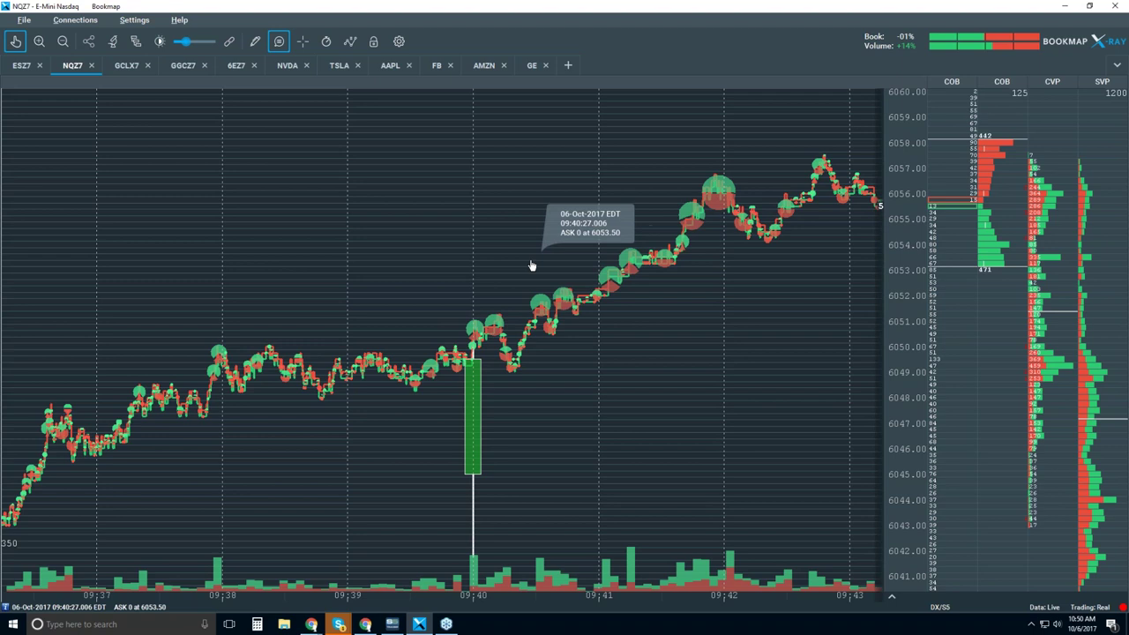
{"action": "scroll", "coordinate": [532, 266], "scroll_direction": "down", "scroll_amount": 5}
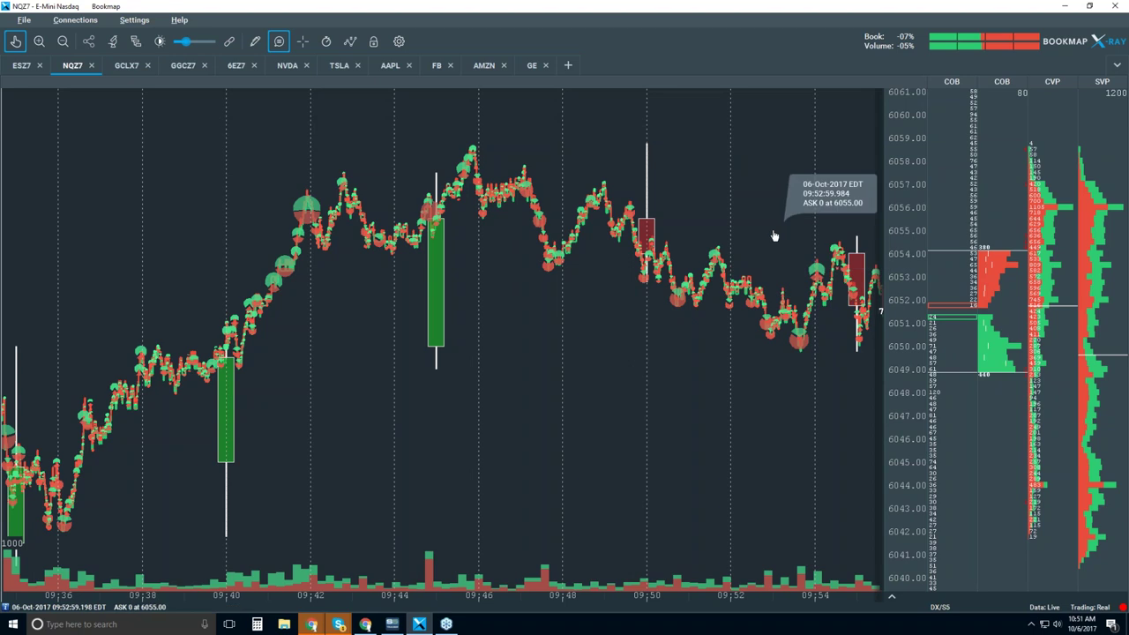
{"action": "scroll", "coordinate": [725, 219], "scroll_direction": "down", "scroll_amount": 3}
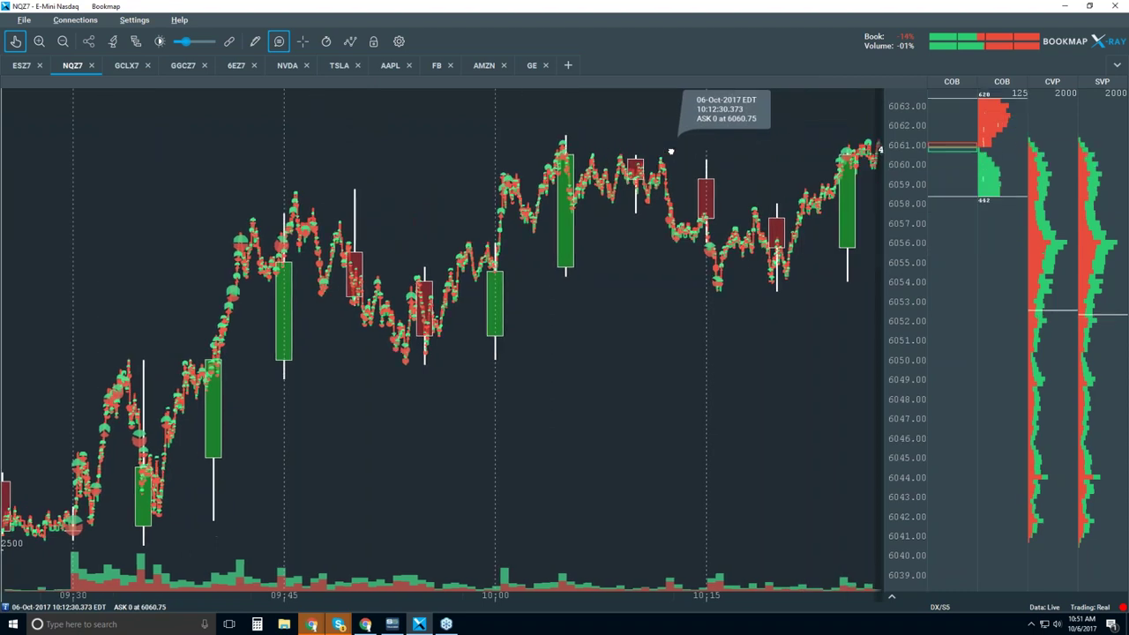
Turn off the Candlestick Bars layer and the data tooltip on the NQZ7 chart.
{"action": "left_click", "coordinate": [350, 42]}
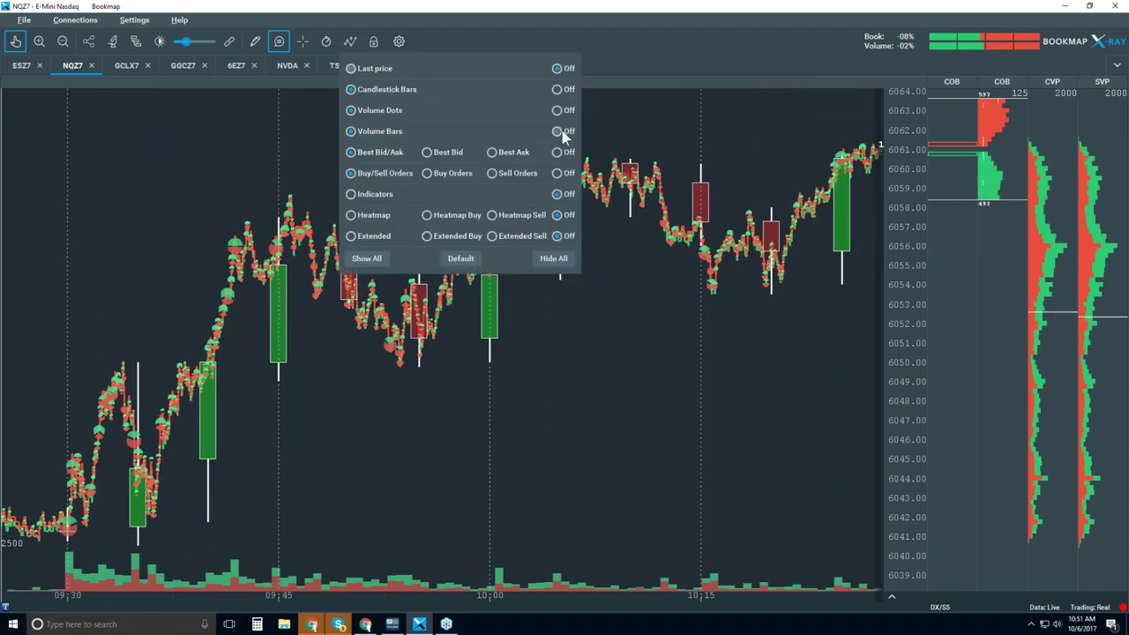
{"action": "left_click", "coordinate": [558, 89]}
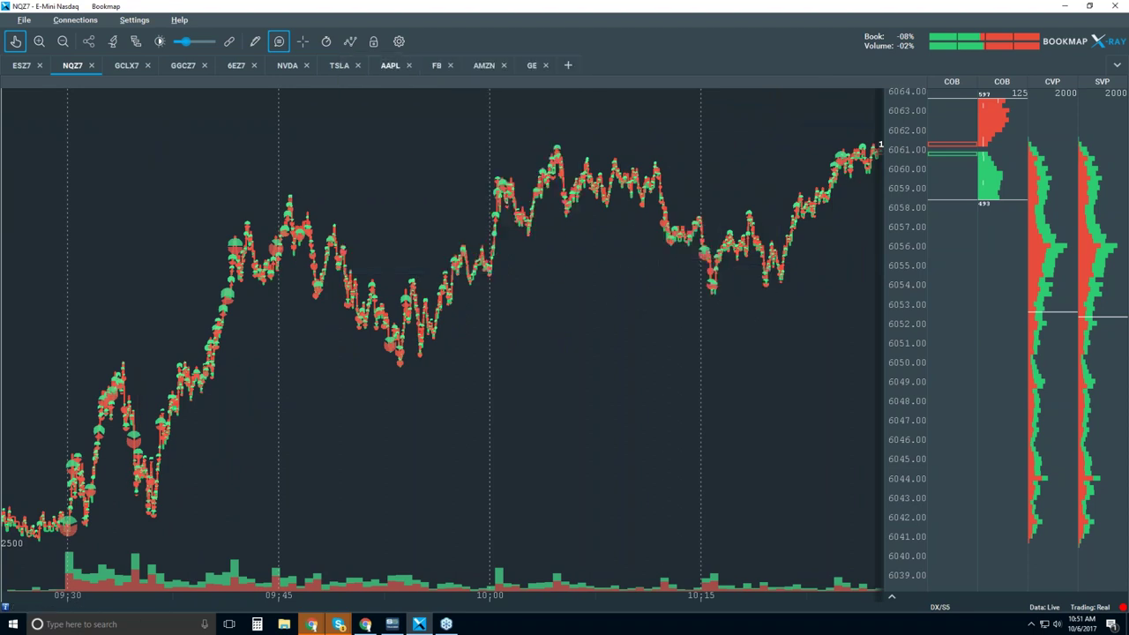
{"action": "left_click", "coordinate": [279, 42]}
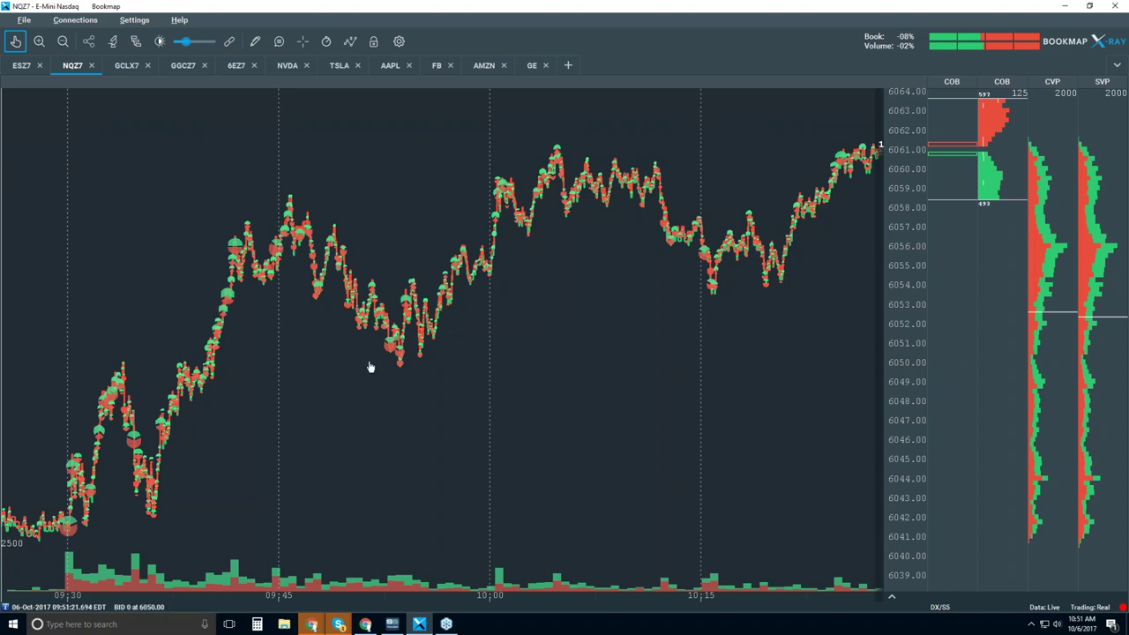
Examine the bid/ask moves and volume dots around the 09:53:40 low at minute and second scales.
{"action": "scroll", "coordinate": [385, 340], "scroll_direction": "up", "scroll_amount": 3}
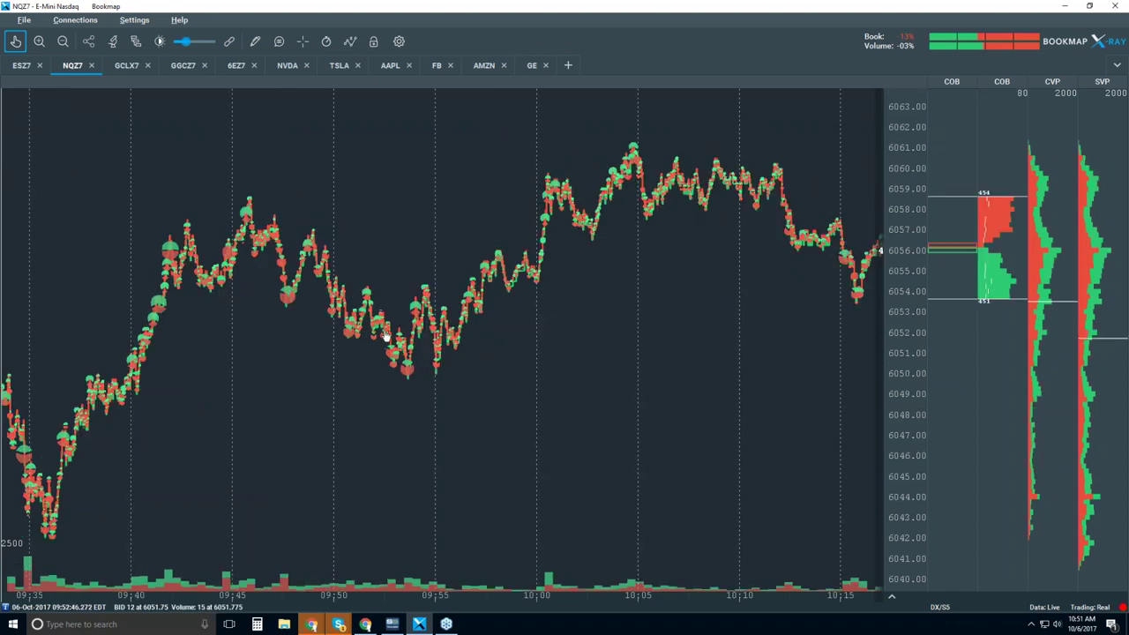
{"action": "scroll", "coordinate": [386, 336], "scroll_direction": "up", "scroll_amount": 1}
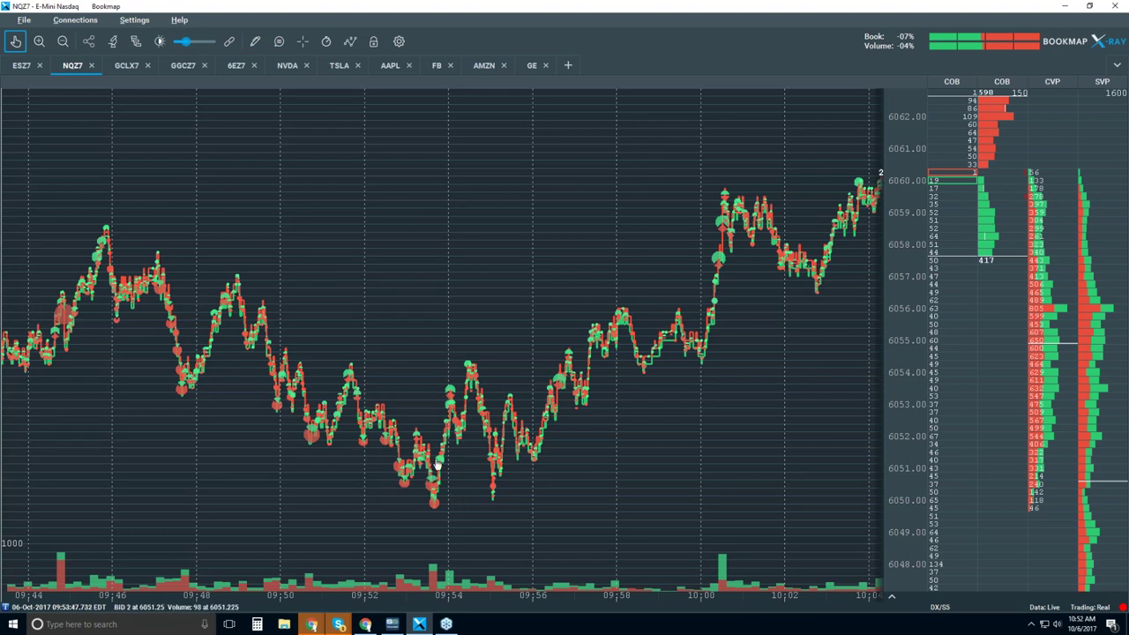
{"action": "scroll", "coordinate": [465, 428], "scroll_direction": "up", "scroll_amount": 5}
{"action": "scroll", "coordinate": [456, 424], "scroll_direction": "up", "scroll_amount": 5}
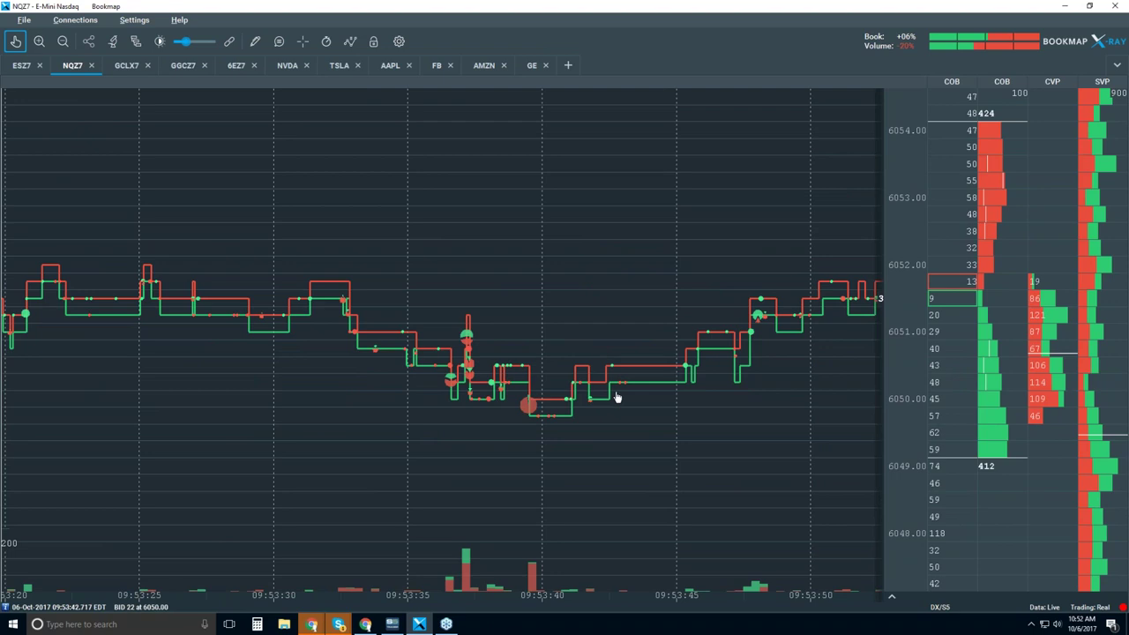
{"action": "scroll", "coordinate": [617, 398], "scroll_direction": "down", "scroll_amount": 4}
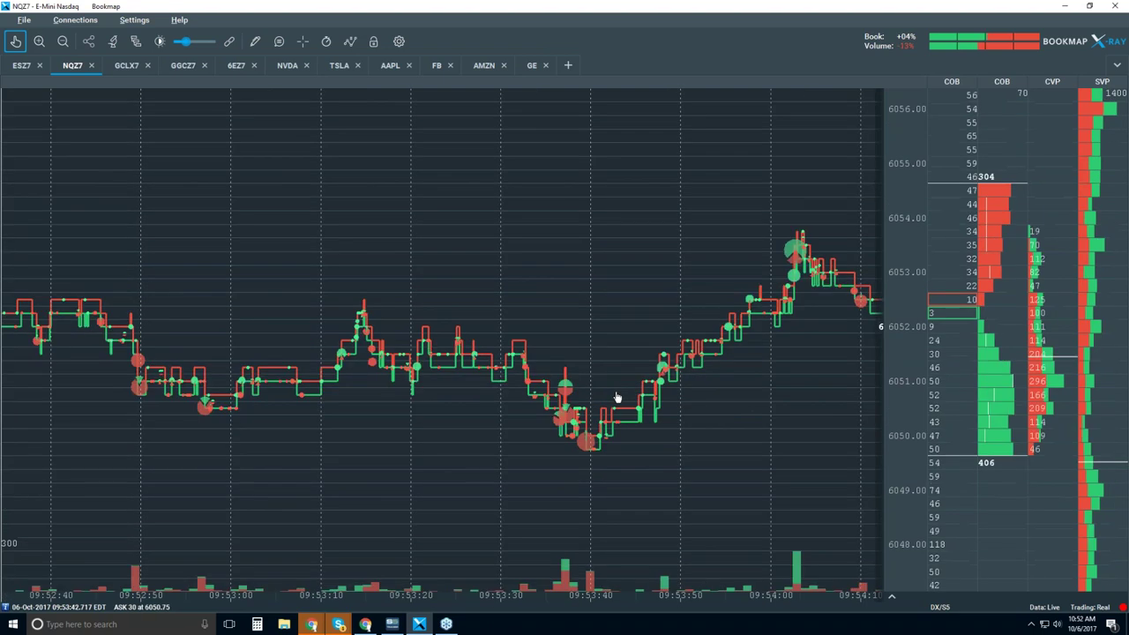
{"action": "scroll", "coordinate": [617, 398], "scroll_direction": "down", "scroll_amount": 2}
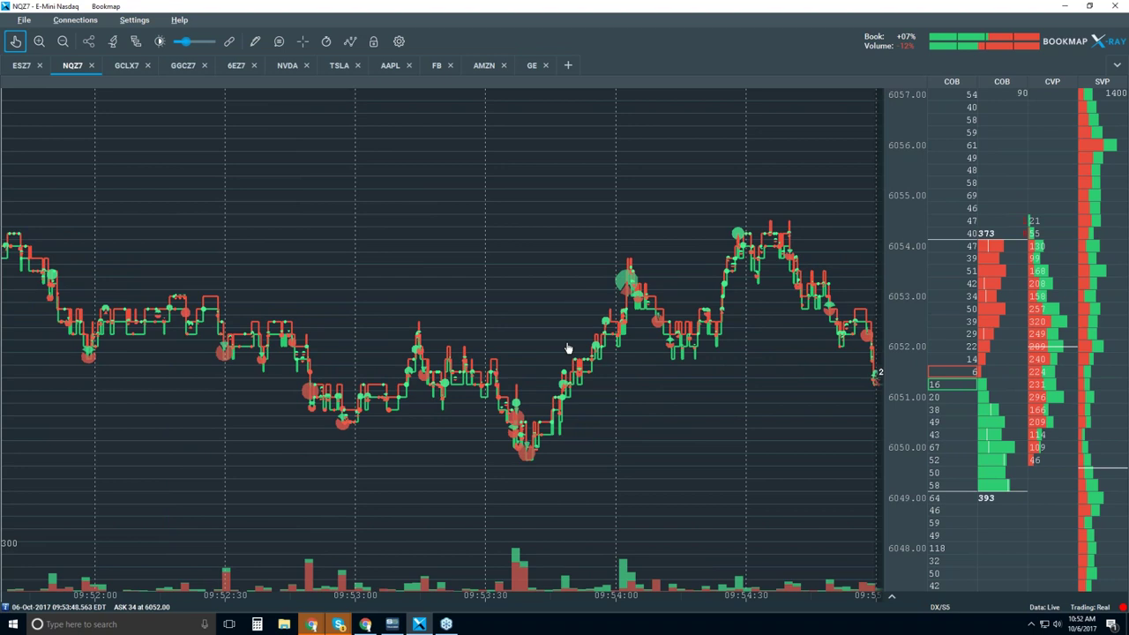
Examine the live NQZ7 price decline and its volume dots after 10:50 at several time scales.
{"action": "scroll", "coordinate": [650, 370], "scroll_direction": "down", "scroll_amount": 5}
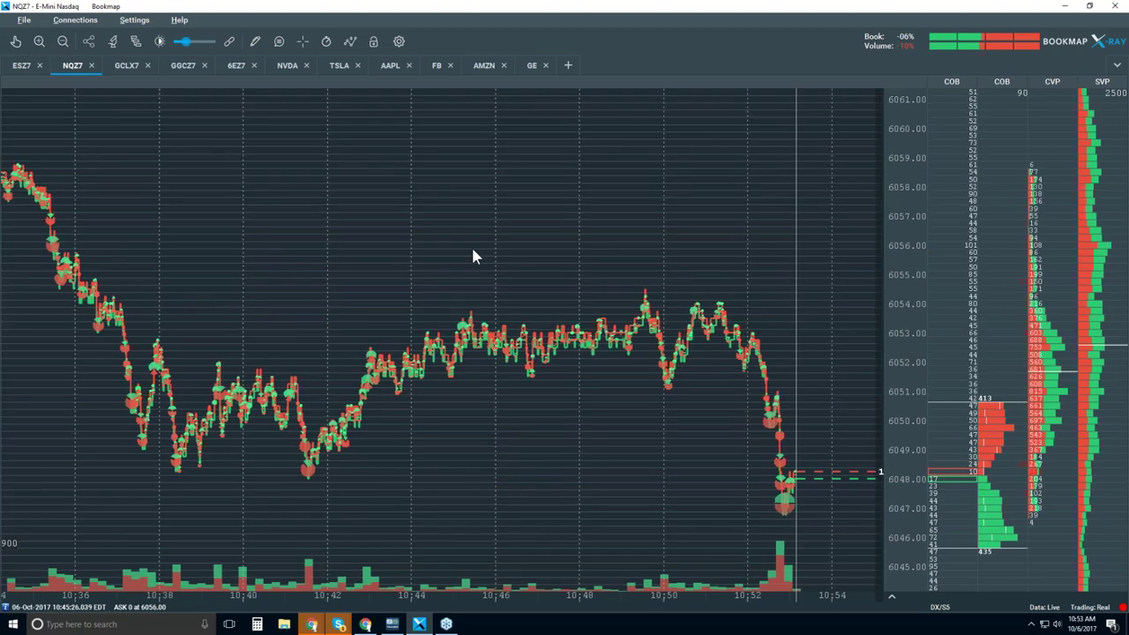
{"action": "scroll", "coordinate": [472, 250], "scroll_direction": "down", "scroll_amount": 2}
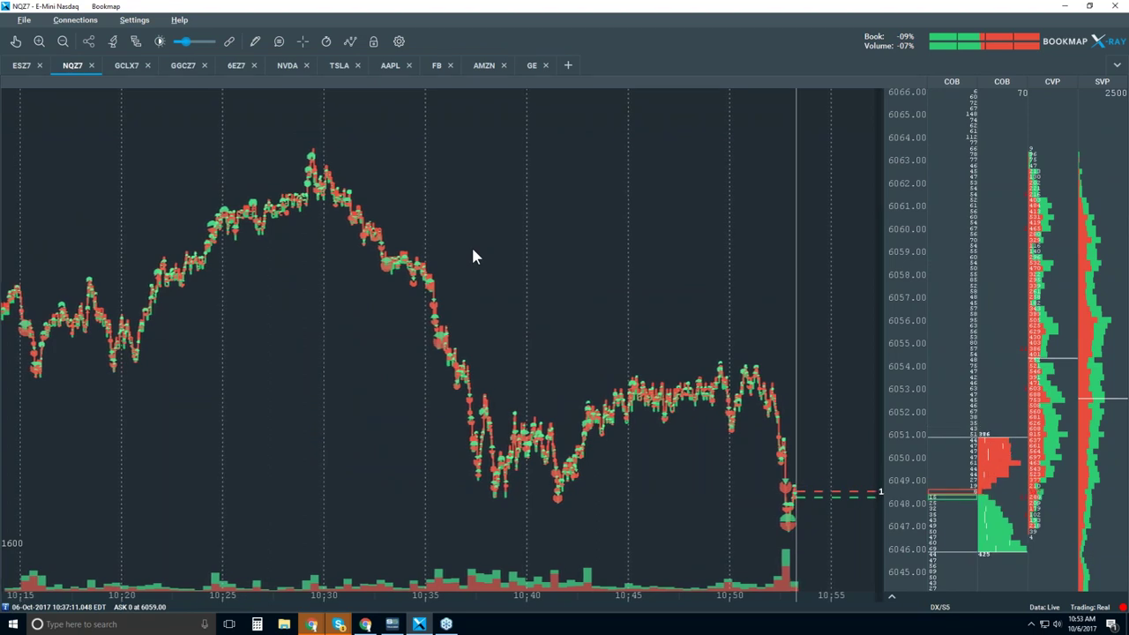
{"action": "scroll", "coordinate": [649, 271], "scroll_direction": "up", "scroll_amount": 5}
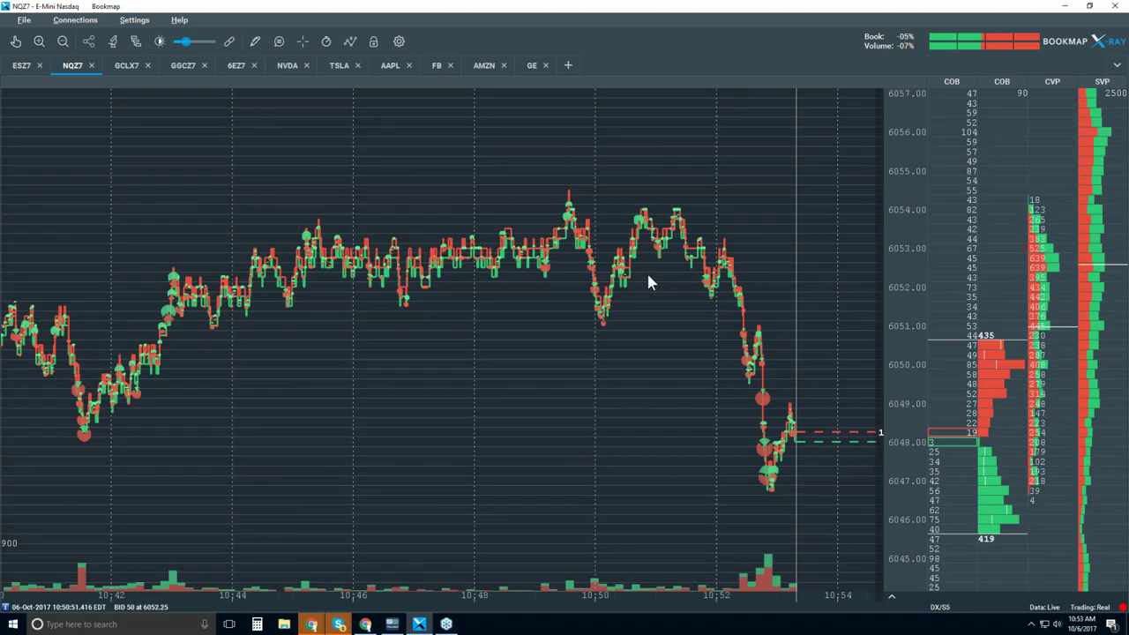
{"action": "scroll", "coordinate": [642, 280], "scroll_direction": "up", "scroll_amount": 2}
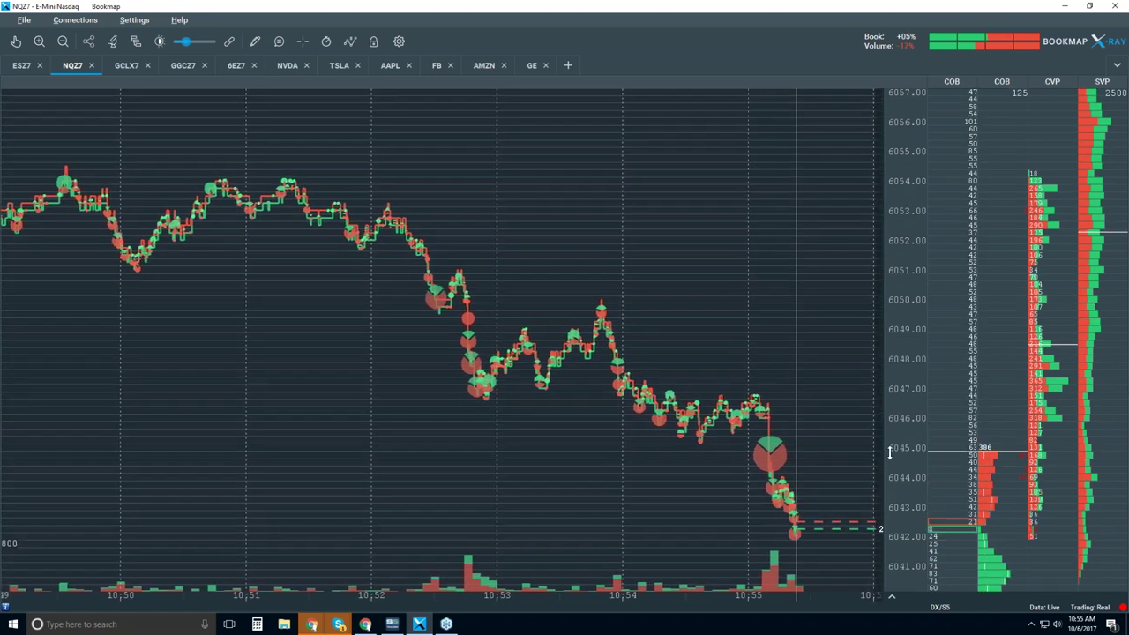
{"action": "scroll", "coordinate": [853, 420], "scroll_direction": "down", "scroll_amount": 3}
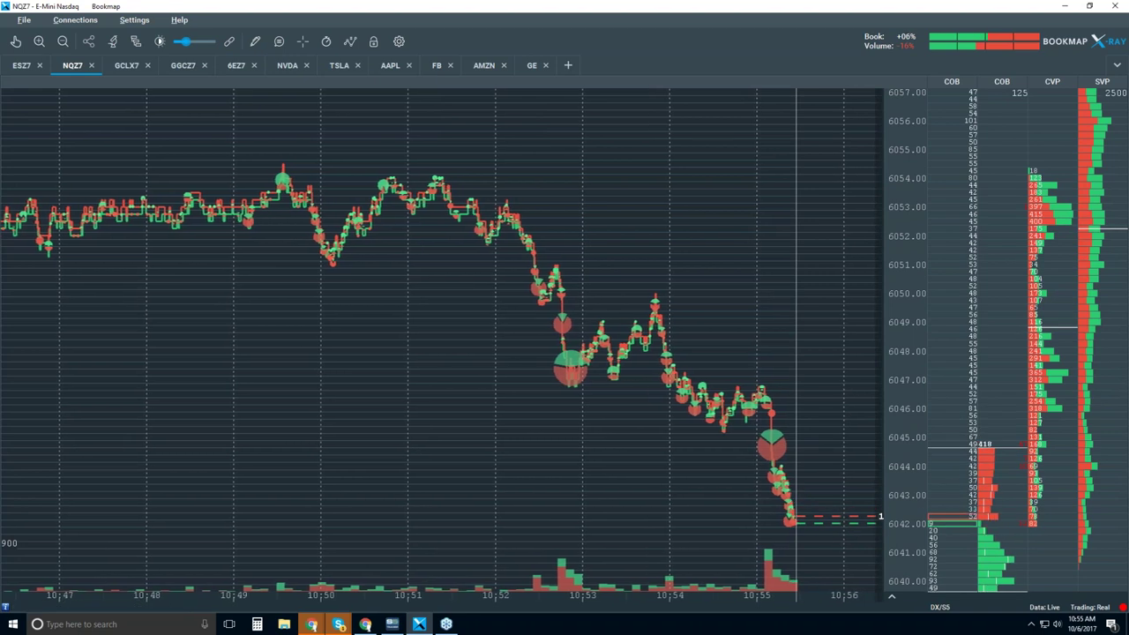
Turn on the Indicators, Heatmap and Extended layers on the NQZ7 chart.
{"action": "left_click", "coordinate": [350, 41]}
{"action": "left_click", "coordinate": [378, 195]}
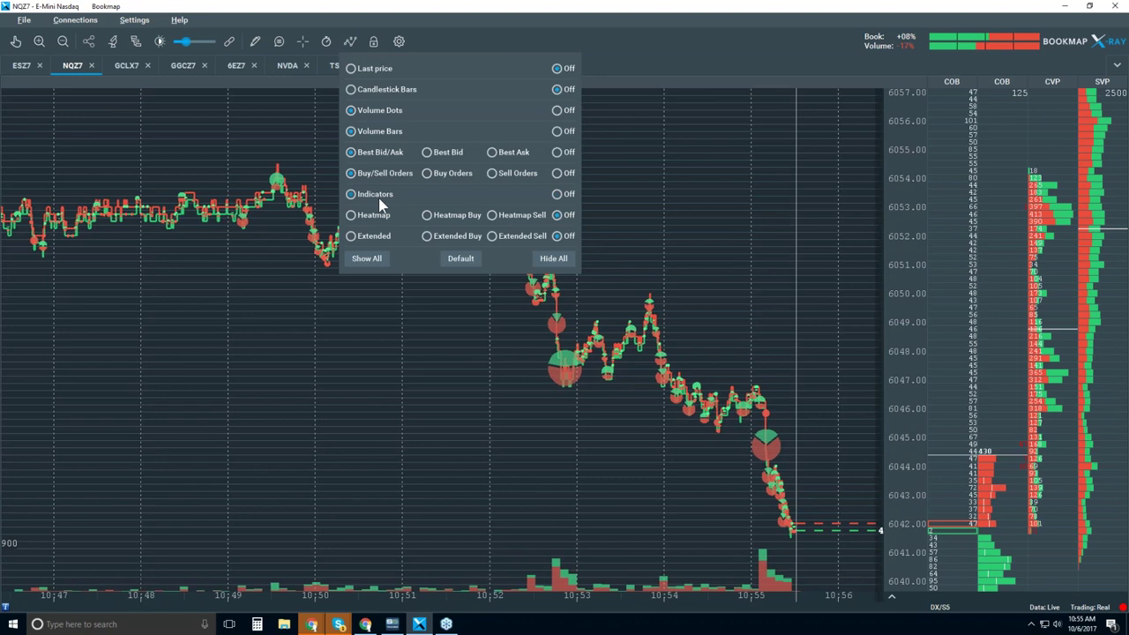
{"action": "left_click", "coordinate": [379, 214]}
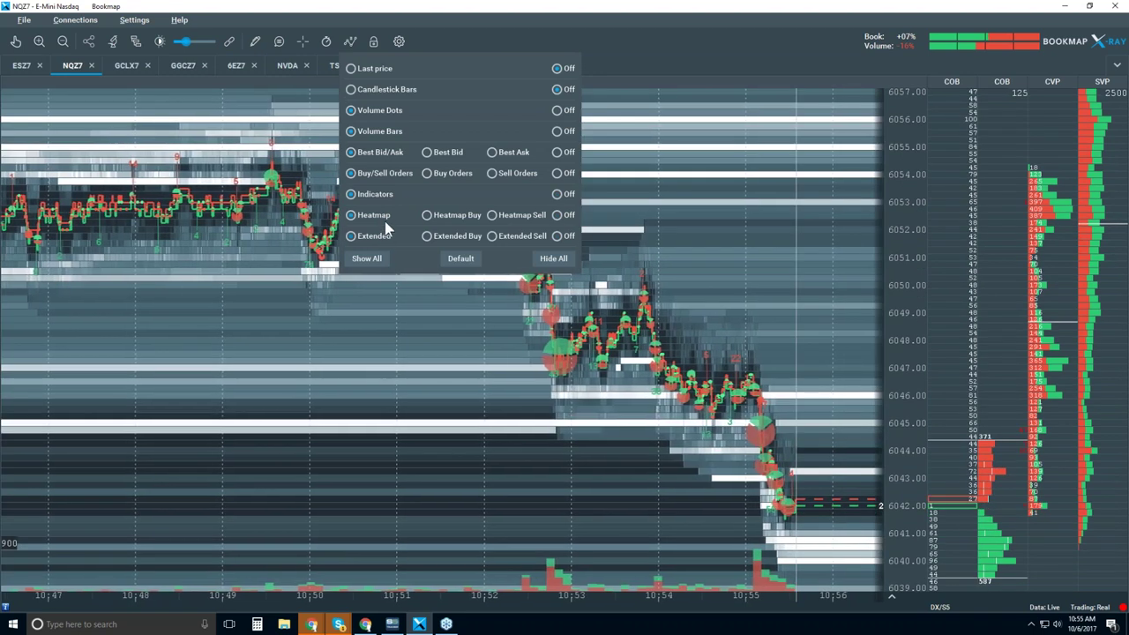
Examine the heatmap's liquidity levels around the live NQZ7 price at five-second intervals.
{"action": "scroll", "coordinate": [800, 417], "scroll_direction": "up", "scroll_amount": 1}
{"action": "scroll", "coordinate": [800, 417], "scroll_direction": "up", "scroll_amount": 5}
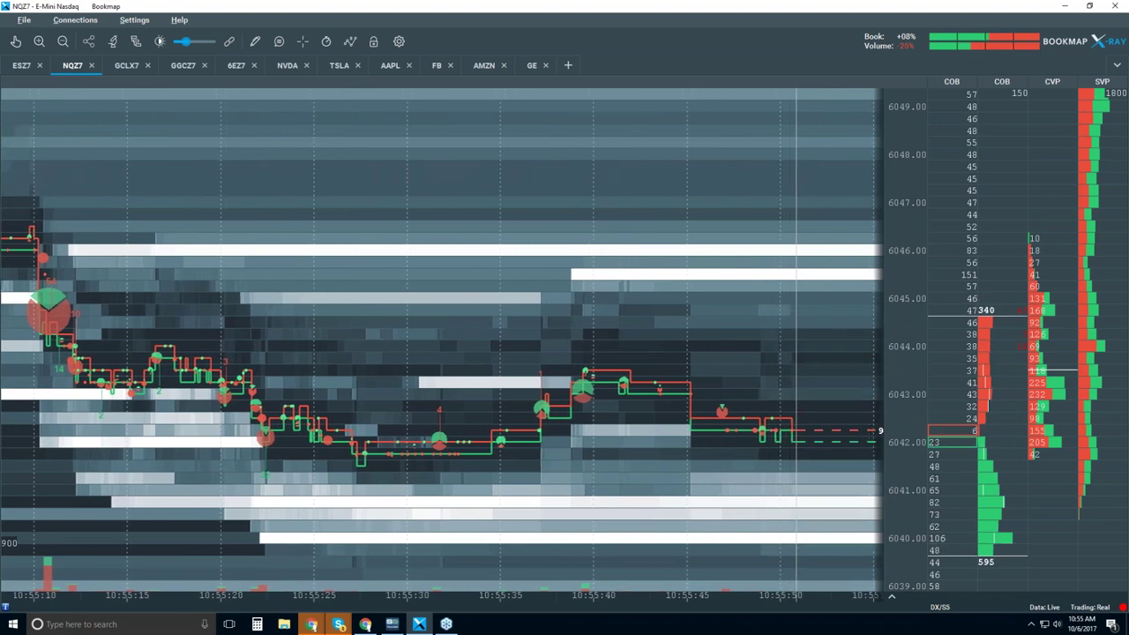
{"action": "scroll", "coordinate": [946, 520], "scroll_direction": "up", "scroll_amount": 2}
{"action": "scroll", "coordinate": [944, 530], "scroll_direction": "up", "scroll_amount": 1}
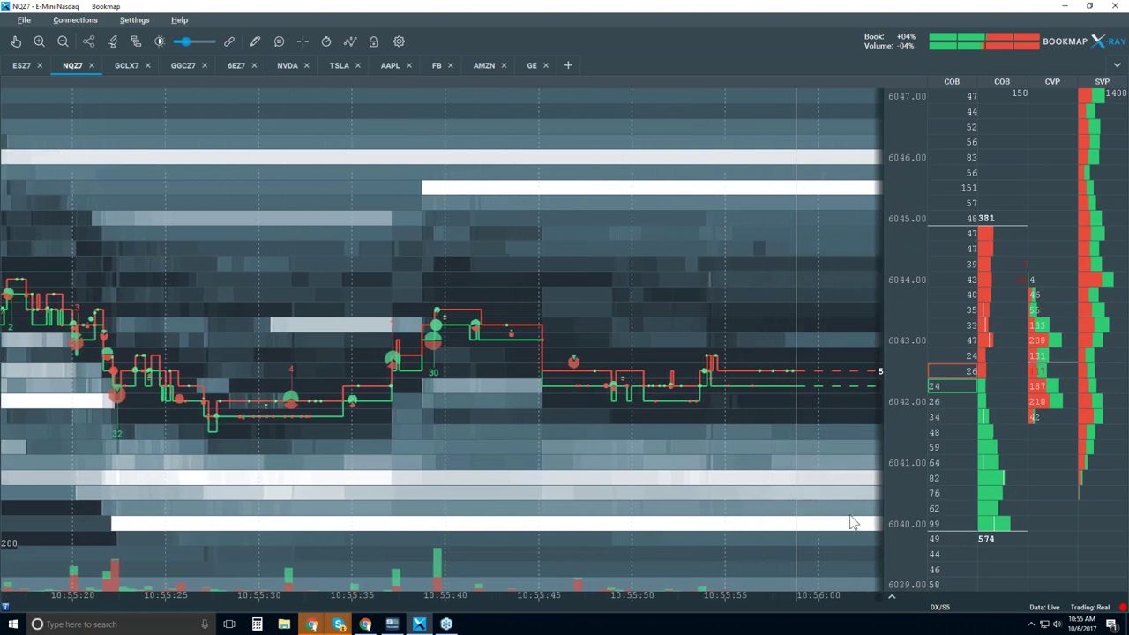
{"action": "scroll", "coordinate": [850, 519], "scroll_direction": "up", "scroll_amount": 1}
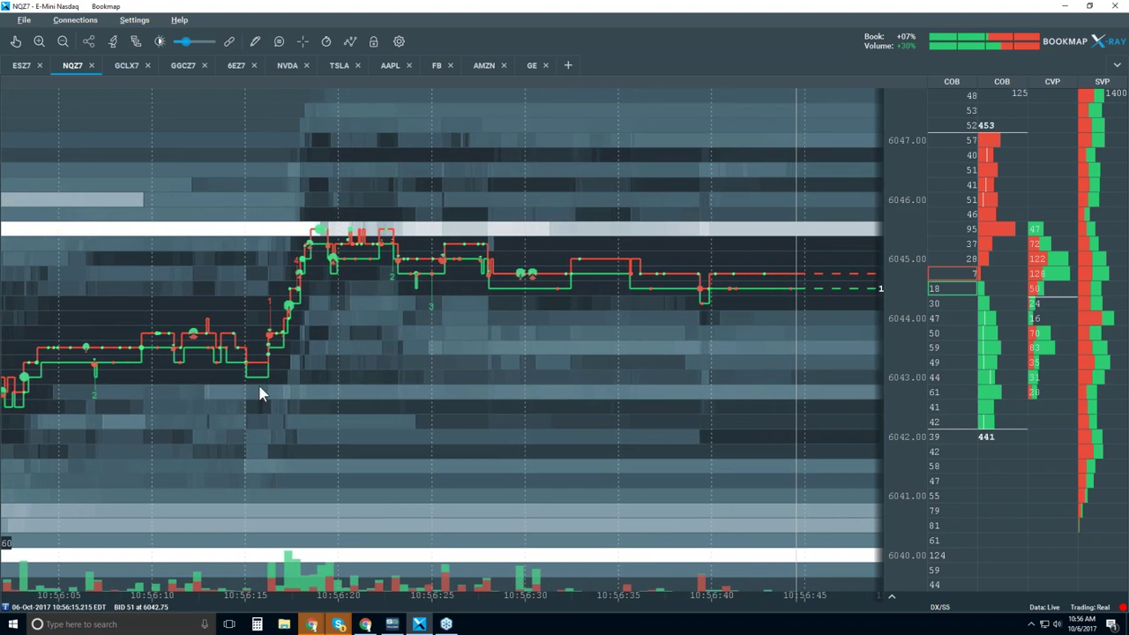
Examine how price has traded against the heatmap's liquidity bands since 10:48, focusing on the drop near 10:55.
{"action": "scroll", "coordinate": [403, 401], "scroll_direction": "down", "scroll_amount": 5}
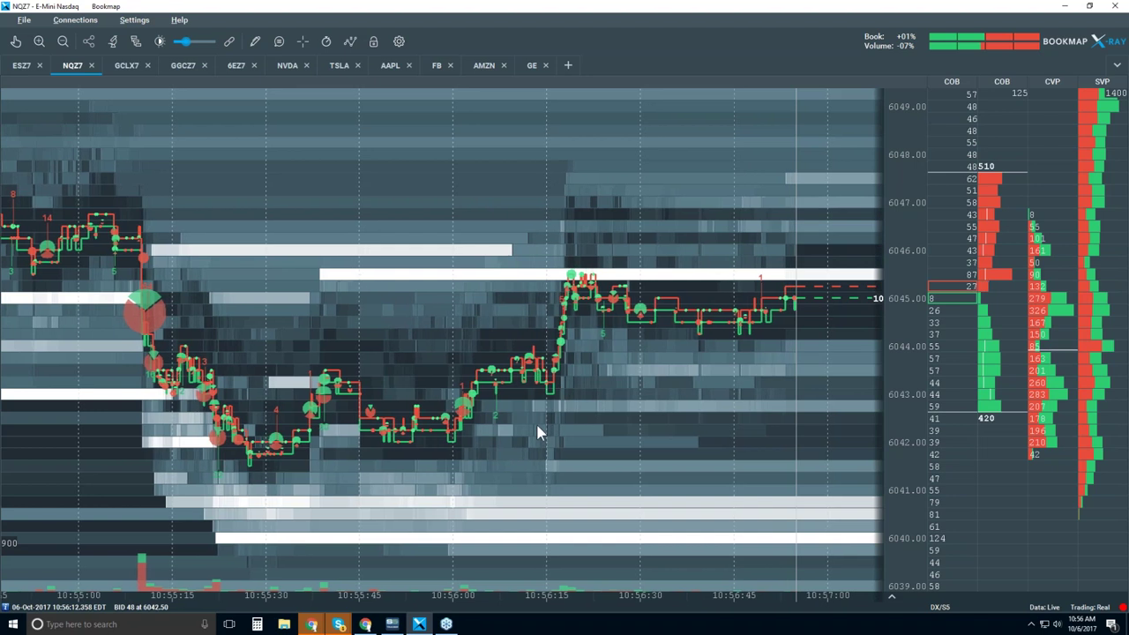
{"action": "scroll", "coordinate": [503, 405], "scroll_direction": "down", "scroll_amount": 3}
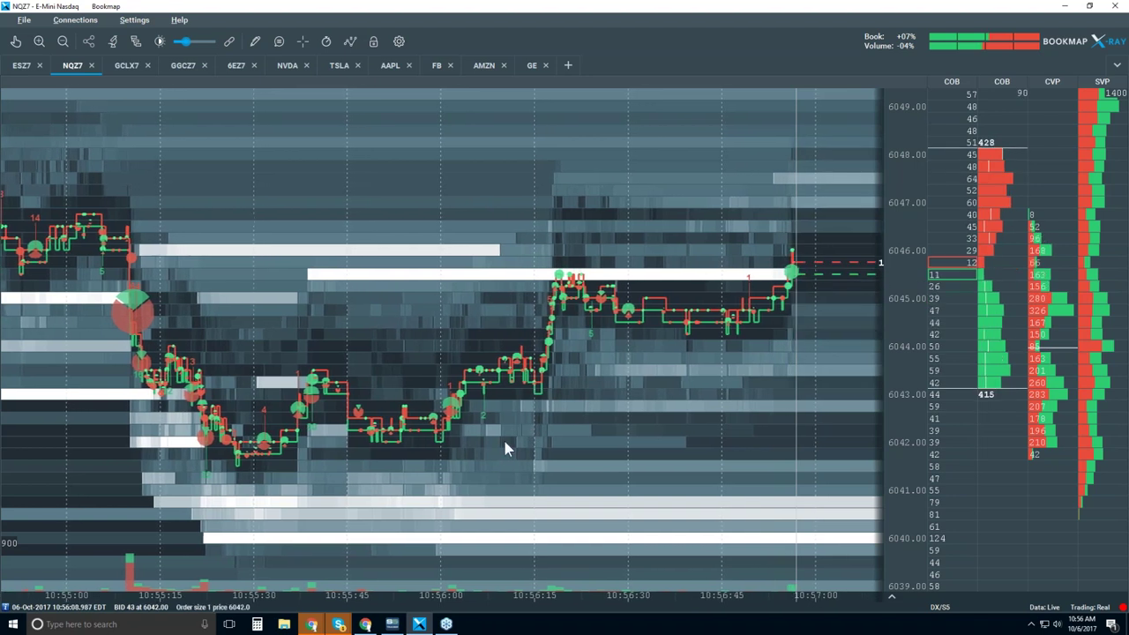
{"action": "scroll", "coordinate": [501, 407], "scroll_direction": "down", "scroll_amount": 5}
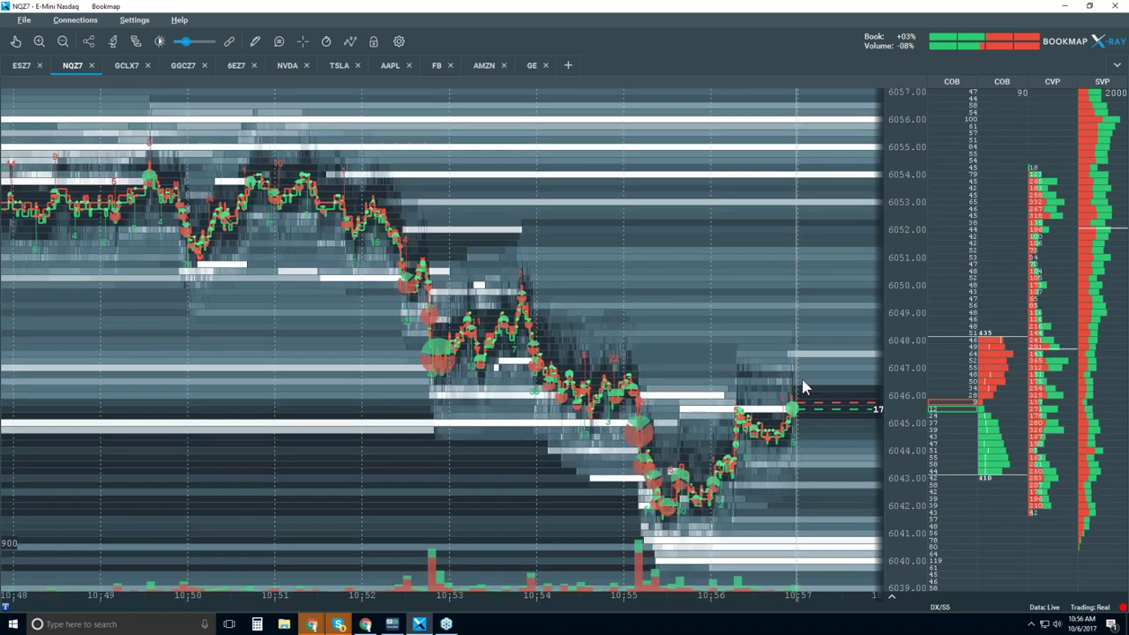
{"action": "scroll", "coordinate": [900, 344], "scroll_direction": "down", "scroll_amount": 2}
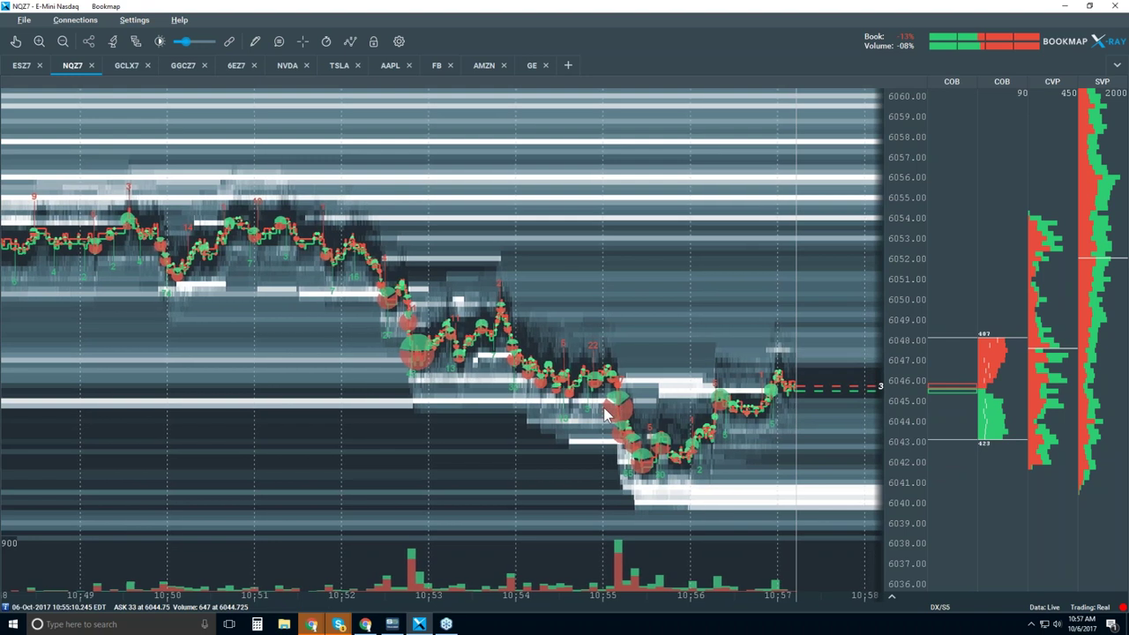
{"action": "scroll", "coordinate": [607, 414], "scroll_direction": "up", "scroll_amount": 3}
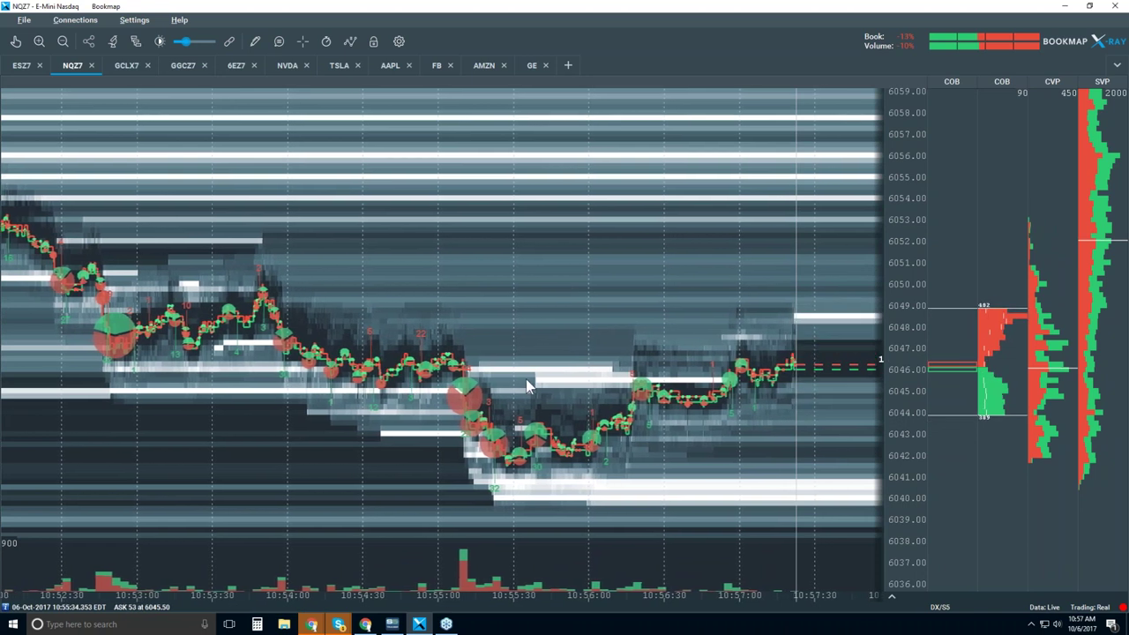
Examine the NQZ7 price drop through the 6045.00 liquidity level at 10:55:10, down to half-second intervals.
{"action": "scroll", "coordinate": [635, 391], "scroll_direction": "down", "scroll_amount": 2}
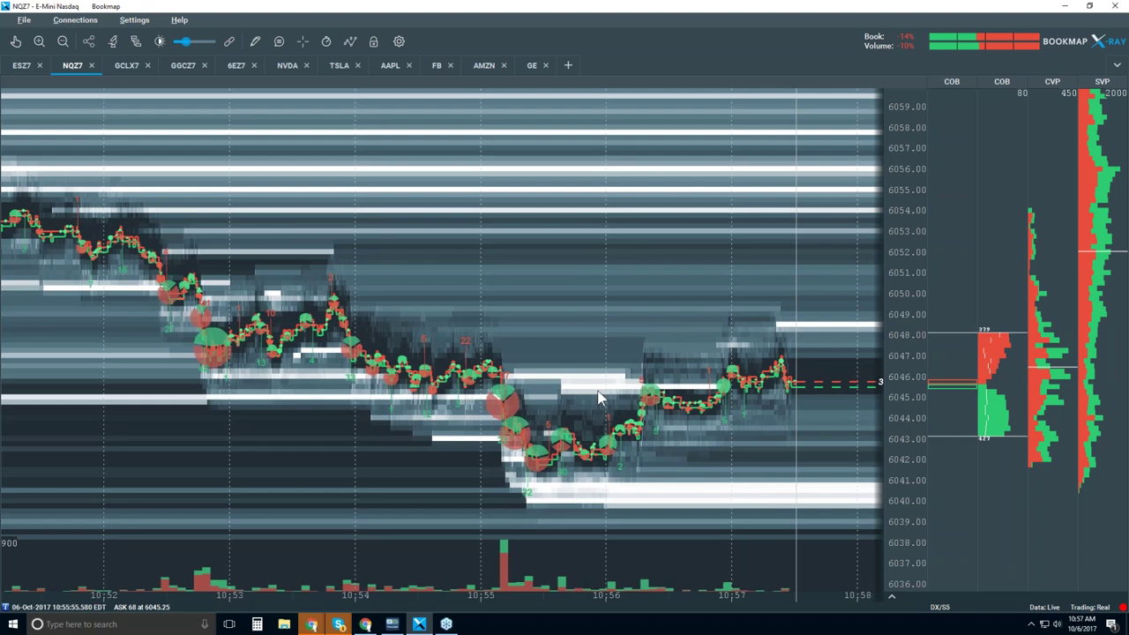
{"action": "scroll", "coordinate": [598, 398], "scroll_direction": "down", "scroll_amount": 2}
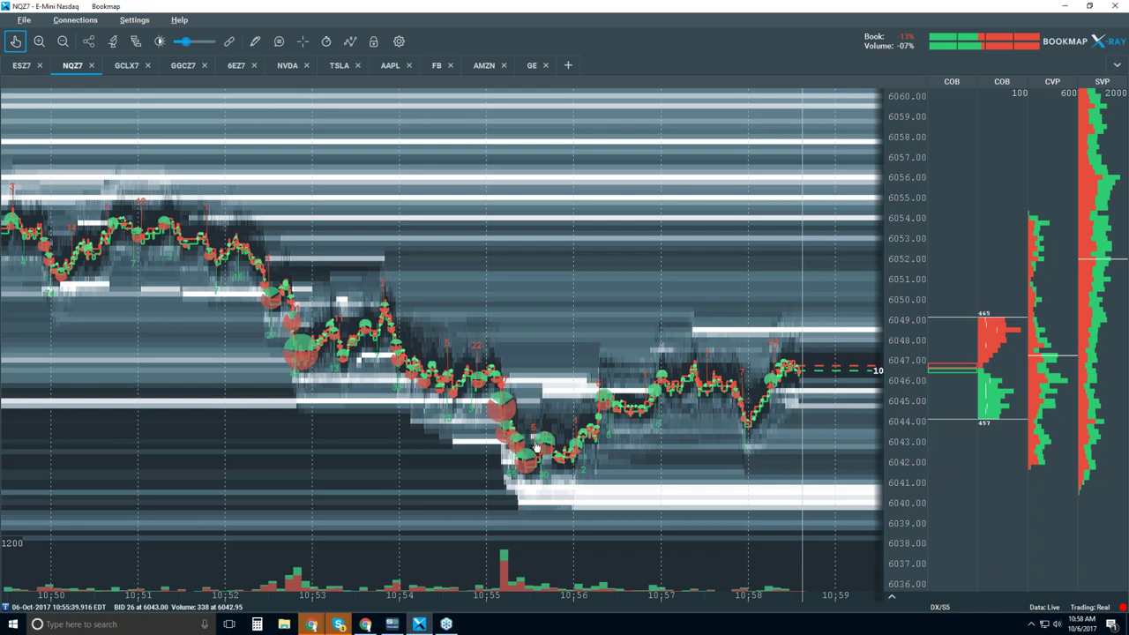
{"action": "scroll", "coordinate": [535, 447], "scroll_direction": "up", "scroll_amount": 5}
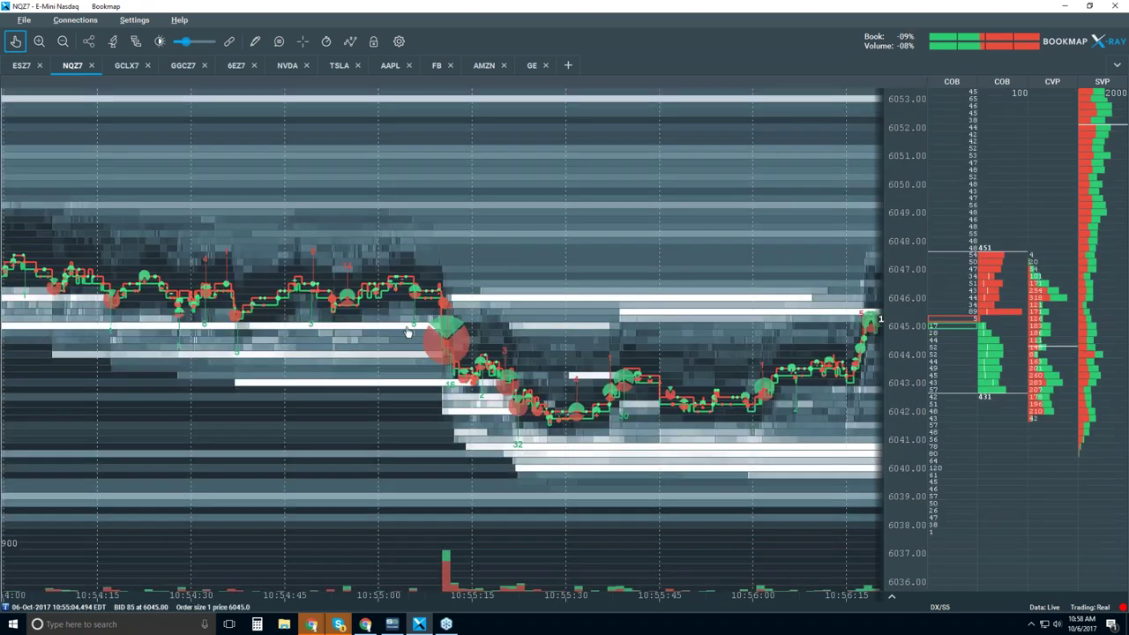
{"action": "scroll", "coordinate": [450, 340], "scroll_direction": "up", "scroll_amount": 10}
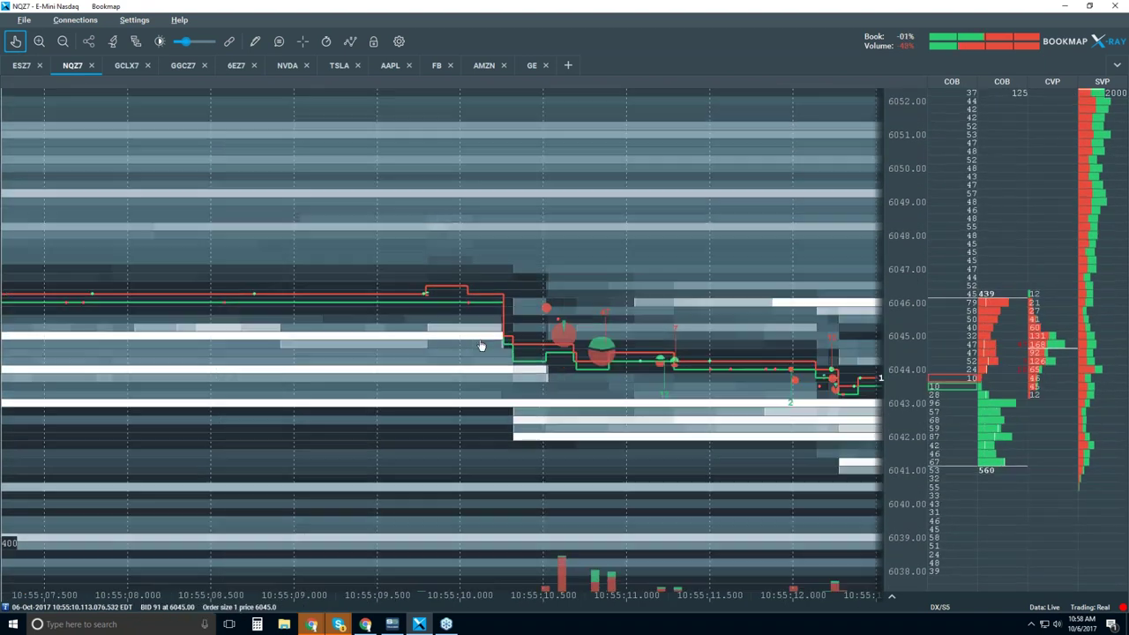
{"action": "scroll", "coordinate": [486, 349], "scroll_direction": "up", "scroll_amount": 3}
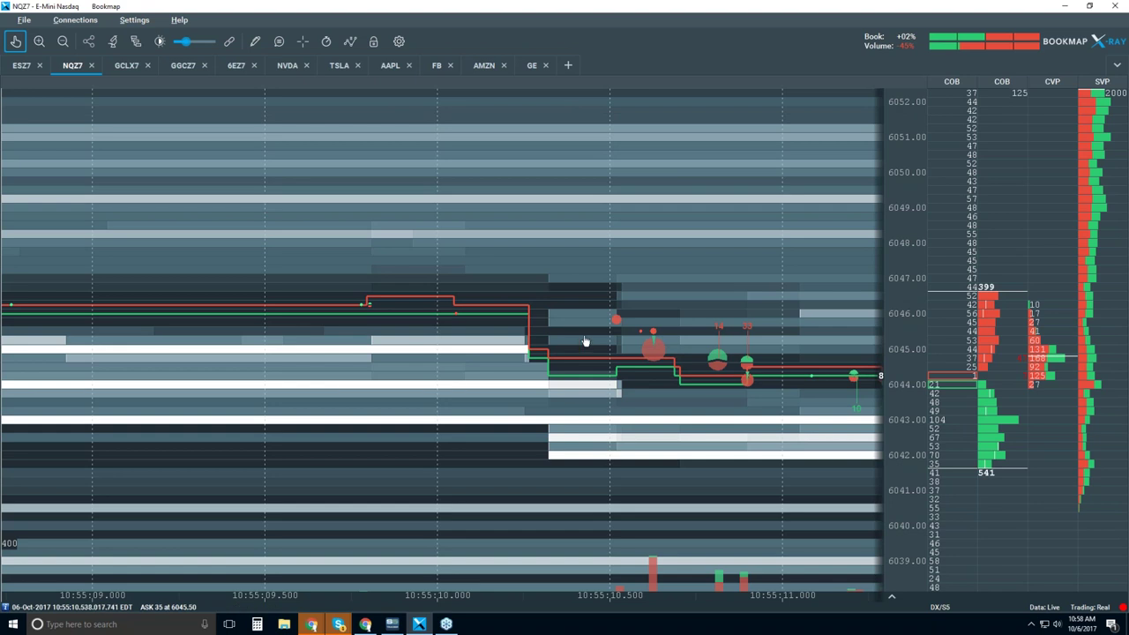
{"action": "scroll", "coordinate": [567, 322], "scroll_direction": "down", "scroll_amount": 3}
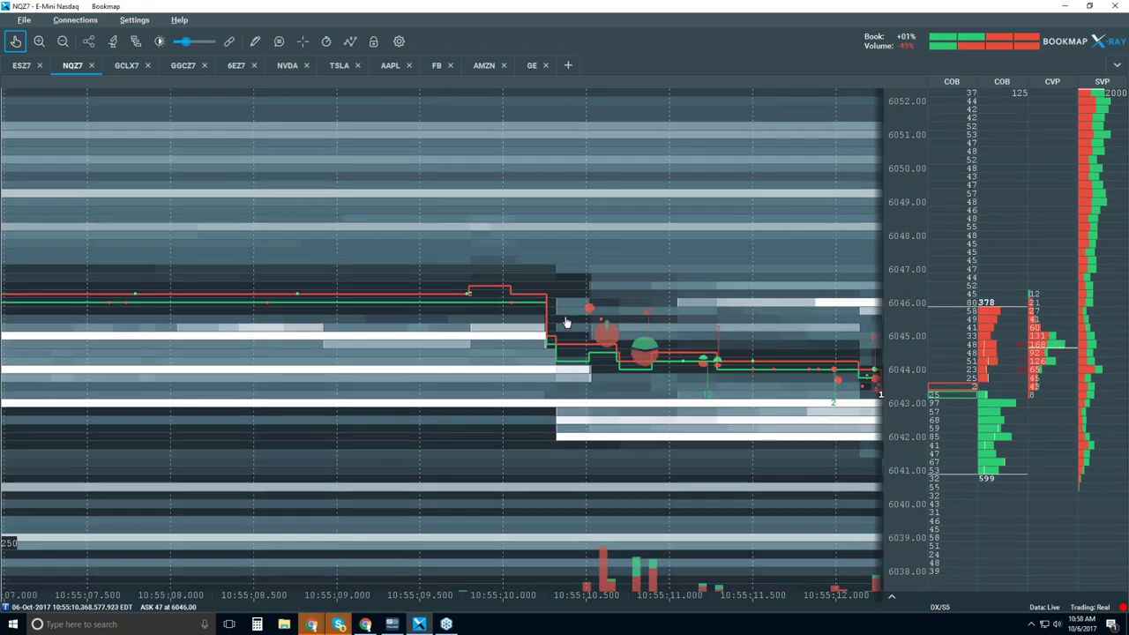
{"action": "scroll", "coordinate": [565, 322], "scroll_direction": "up", "scroll_amount": 3}
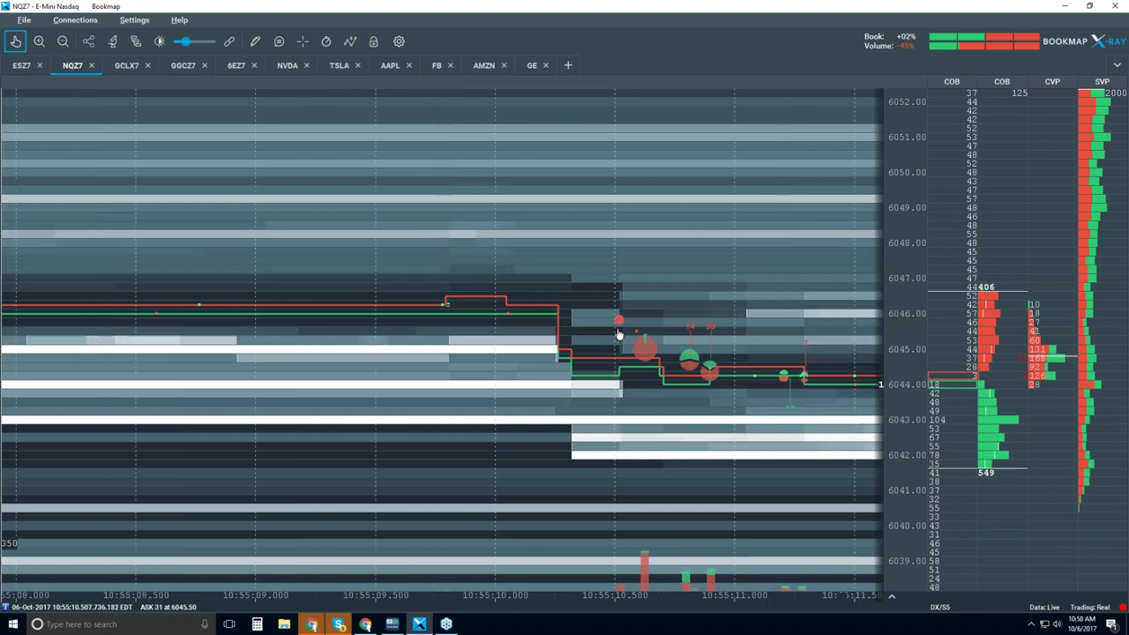
{"action": "scroll", "coordinate": [617, 333], "scroll_direction": "down", "scroll_amount": 4}
{"action": "scroll", "coordinate": [617, 334], "scroll_direction": "down", "scroll_amount": 3}
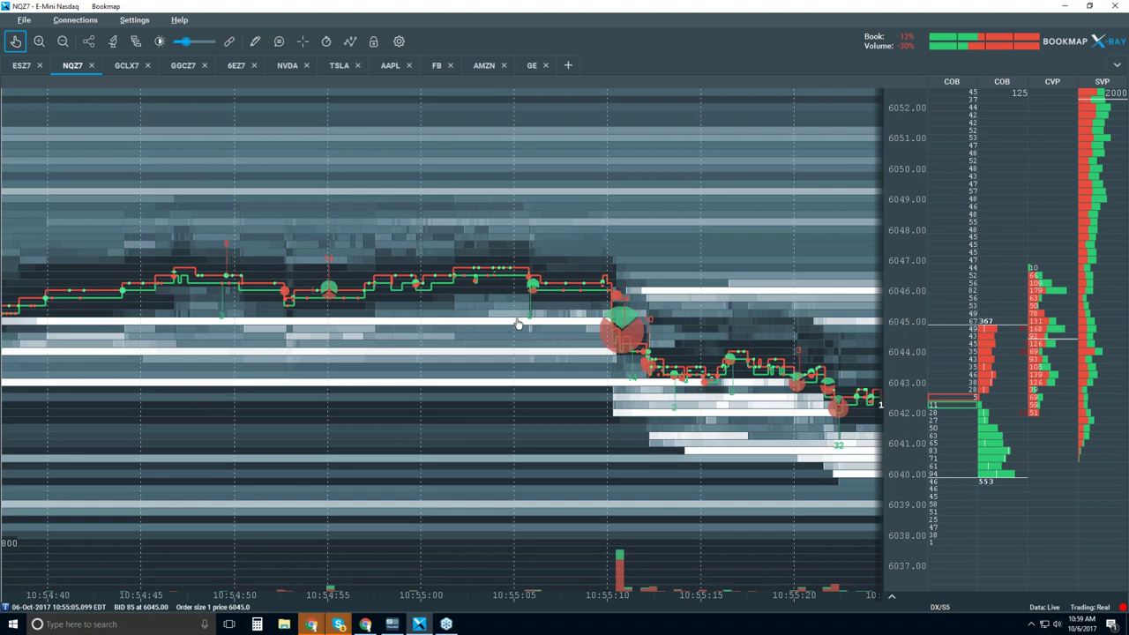
Examine the heatmap's bid liquidity beneath the NQZ7 price from 10:49 up to the 10:55 drop.
{"action": "left_click_drag", "start_coordinate": [536, 324], "coordinate": [493, 314]}
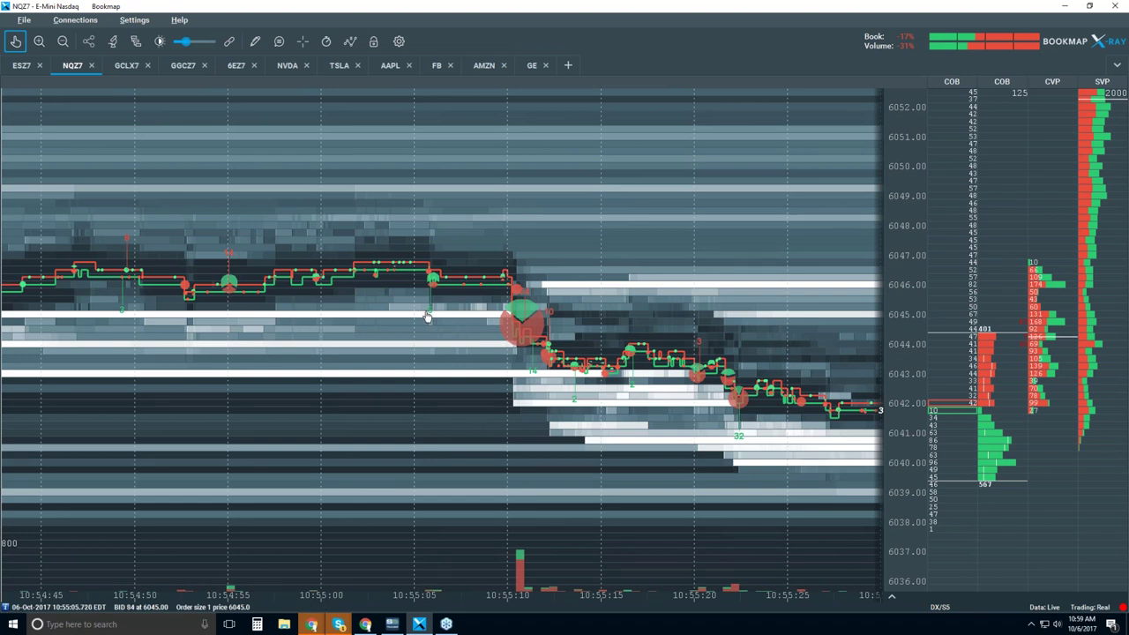
{"action": "scroll", "coordinate": [476, 318], "scroll_direction": "down", "scroll_amount": 5}
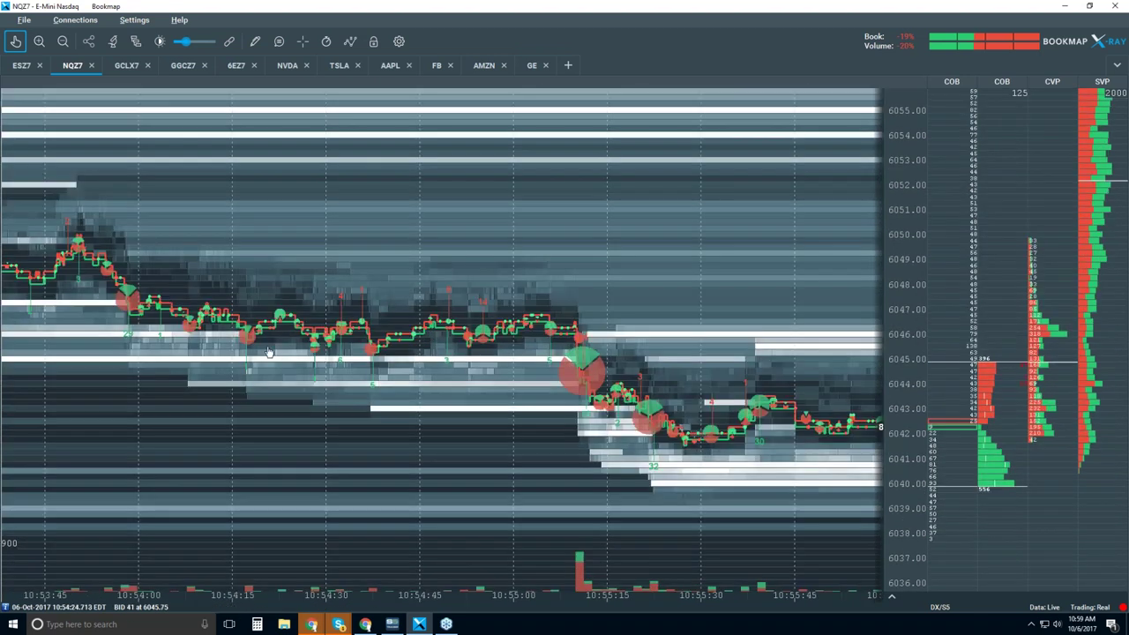
{"action": "scroll", "coordinate": [449, 360], "scroll_direction": "down", "scroll_amount": 2}
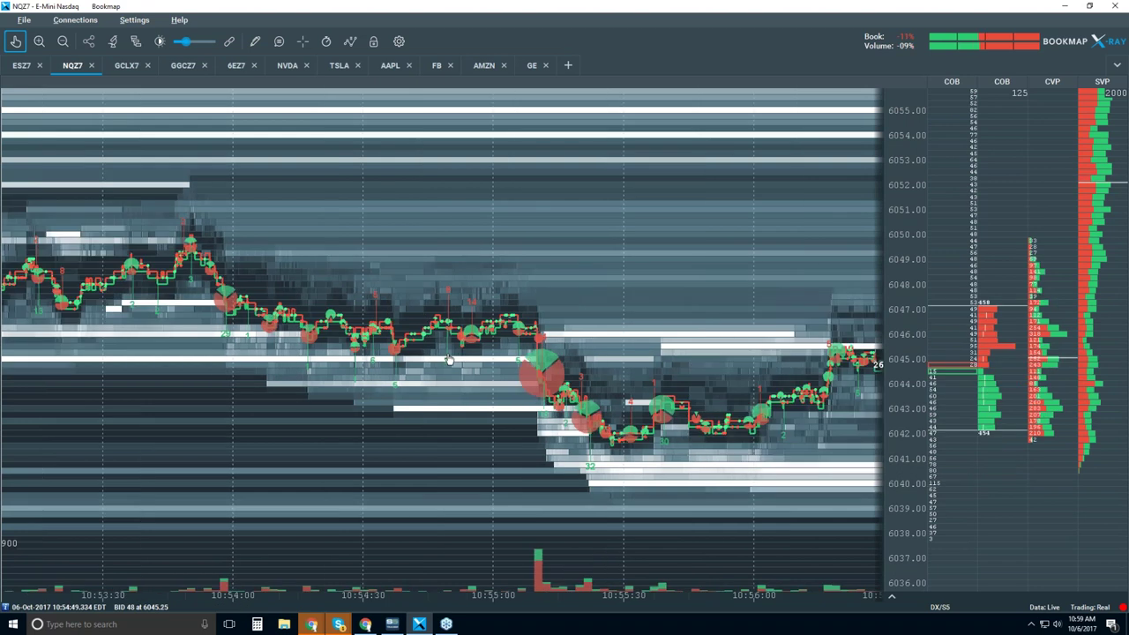
{"action": "scroll", "coordinate": [449, 360], "scroll_direction": "down", "scroll_amount": 2}
{"action": "scroll", "coordinate": [604, 389], "scroll_direction": "down", "scroll_amount": 2}
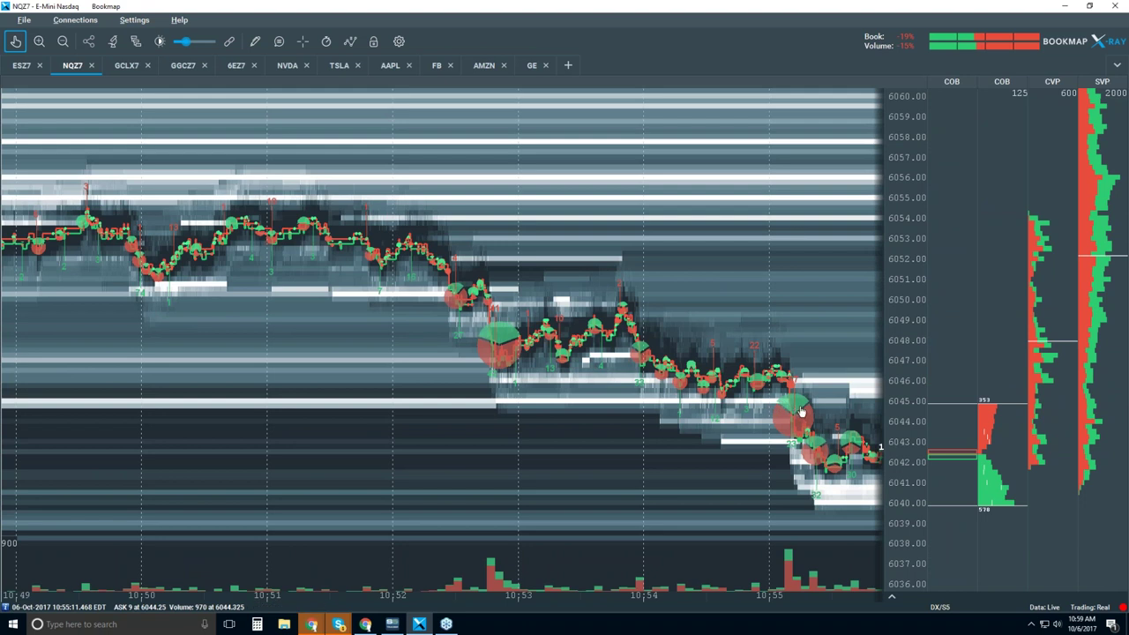
Examine the liquidity above and below price after the 10:55:10 drop, focusing on the 6043.25 offers before 10:55:40.
{"action": "scroll", "coordinate": [706, 388], "scroll_direction": "up", "scroll_amount": 4}
{"action": "scroll", "coordinate": [680, 381], "scroll_direction": "up", "scroll_amount": 3}
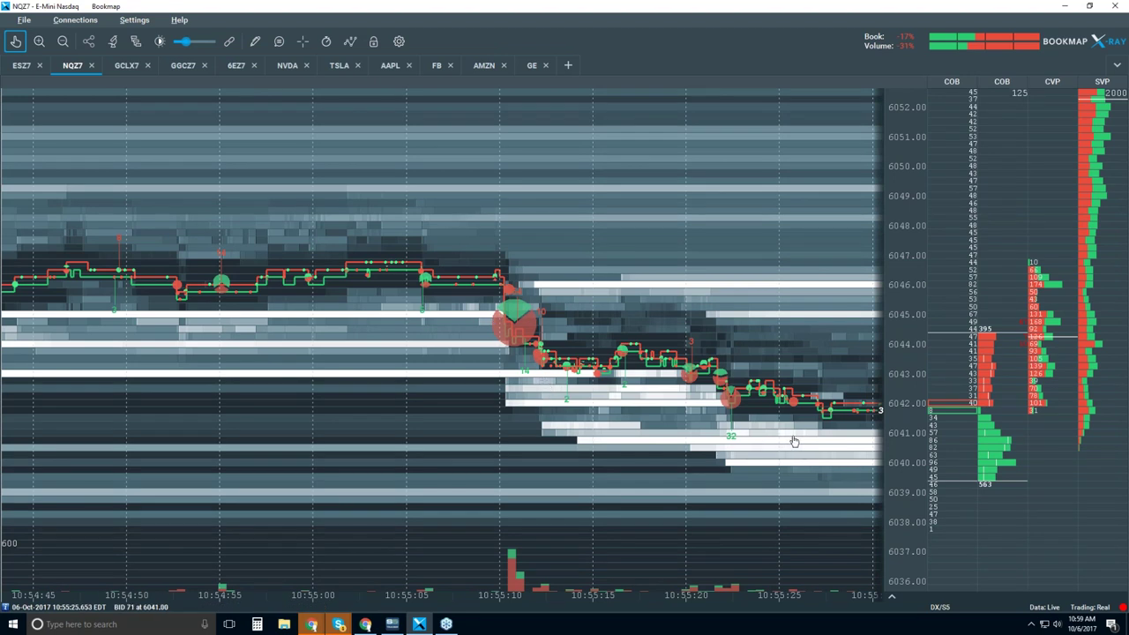
{"action": "left_click_drag", "start_coordinate": [776, 434], "coordinate": [432, 399]}
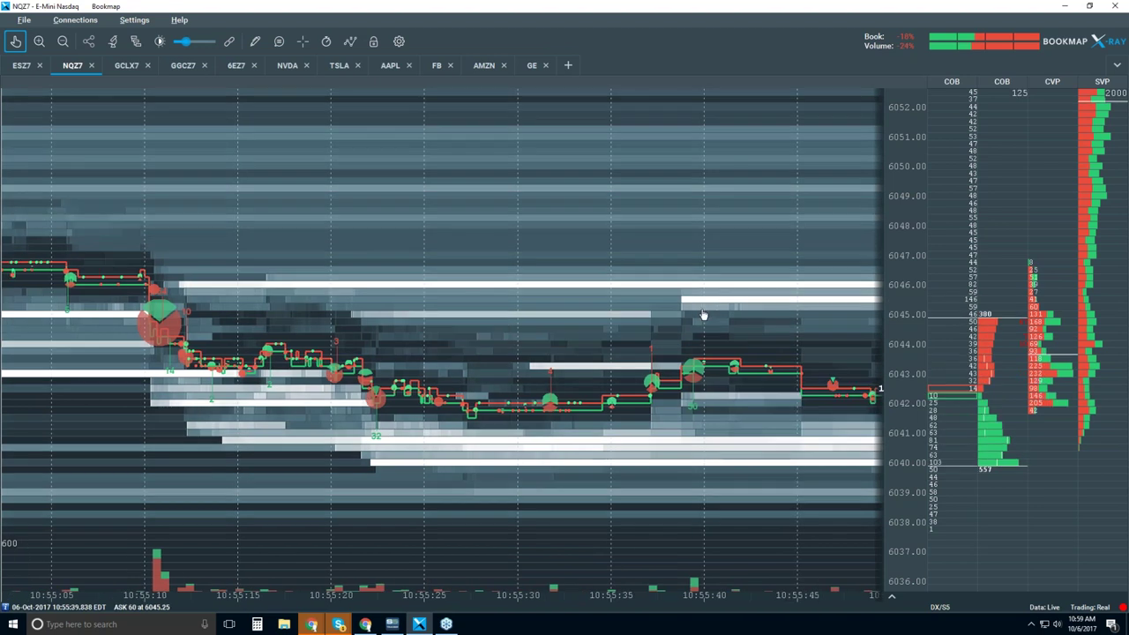
{"action": "scroll", "coordinate": [703, 315], "scroll_direction": "down", "scroll_amount": 4}
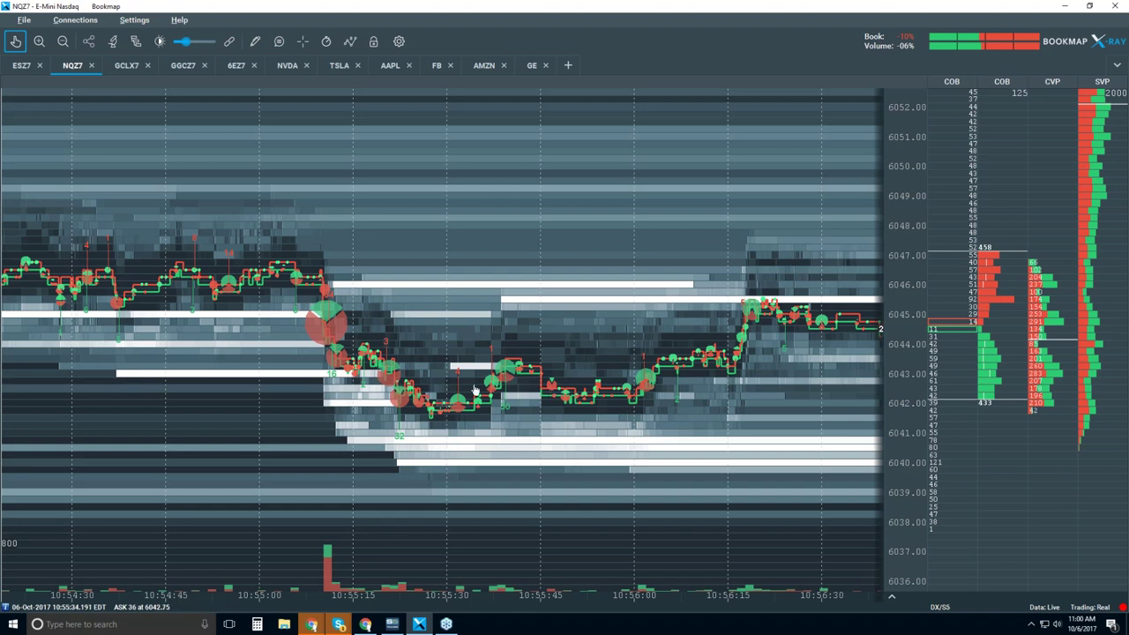
{"action": "scroll", "coordinate": [464, 382], "scroll_direction": "up", "scroll_amount": 3}
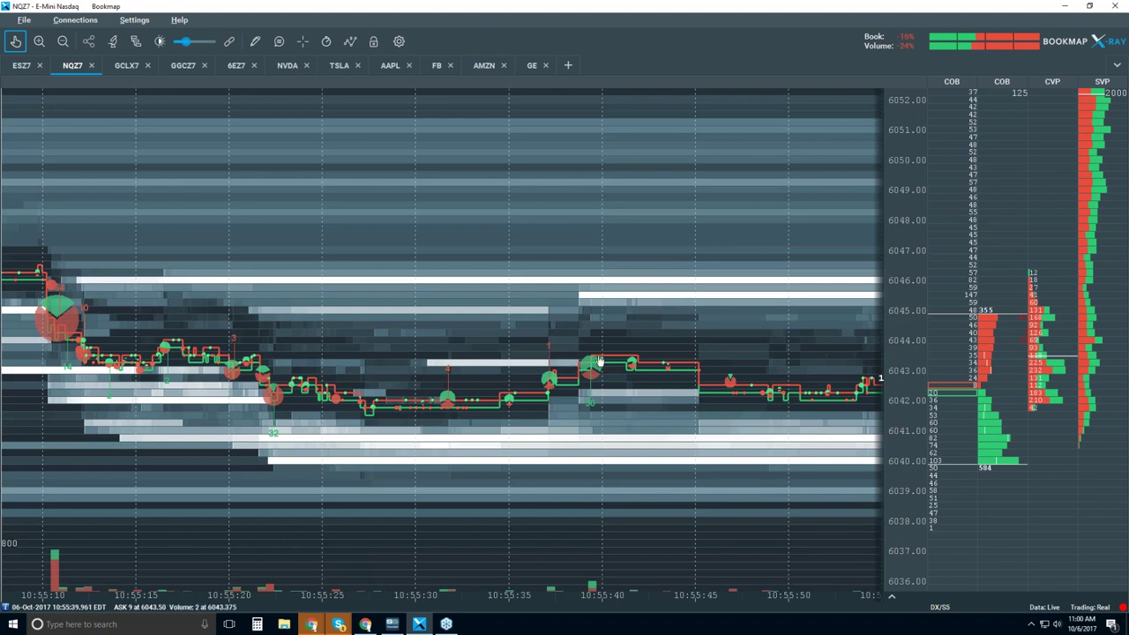
{"action": "scroll", "coordinate": [588, 366], "scroll_direction": "up", "scroll_amount": 2}
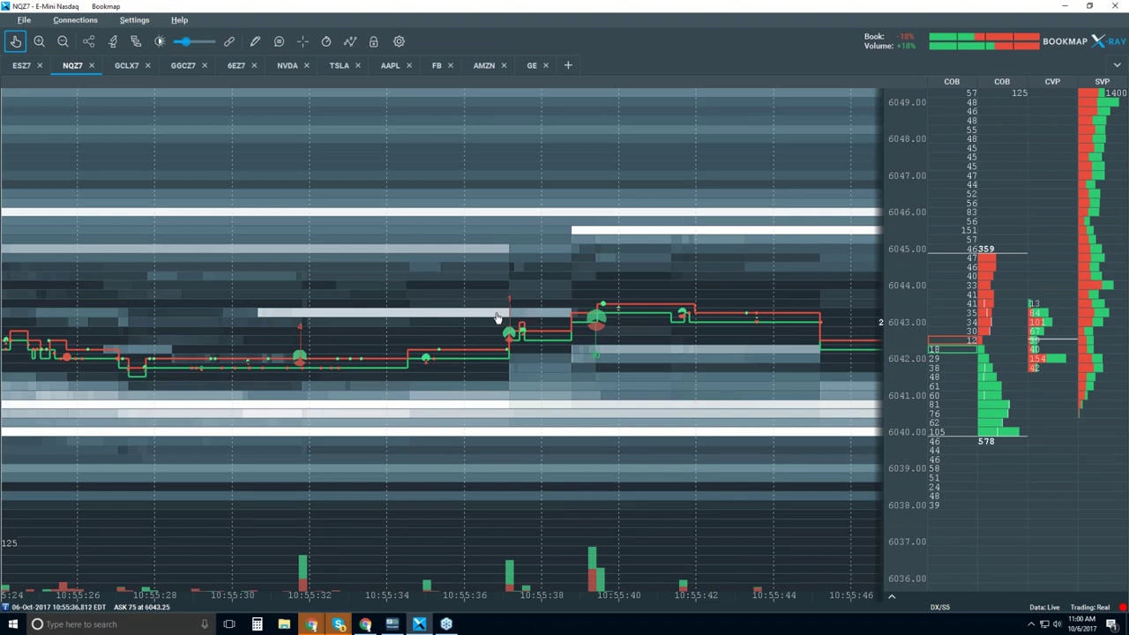
{"action": "scroll", "coordinate": [497, 318], "scroll_direction": "down", "scroll_amount": 5}
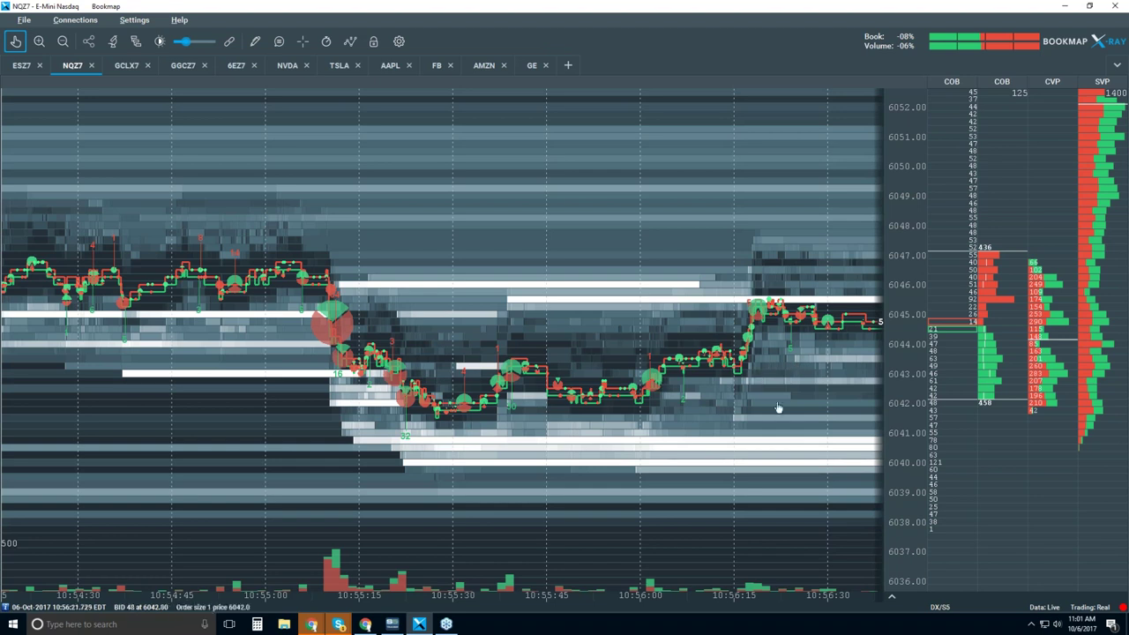
Examine the trades against the 6045.50 sell liquidity around 10:56:19, from half-second to fifteen-second intervals.
{"action": "scroll", "coordinate": [751, 363], "scroll_direction": "up", "scroll_amount": 3}
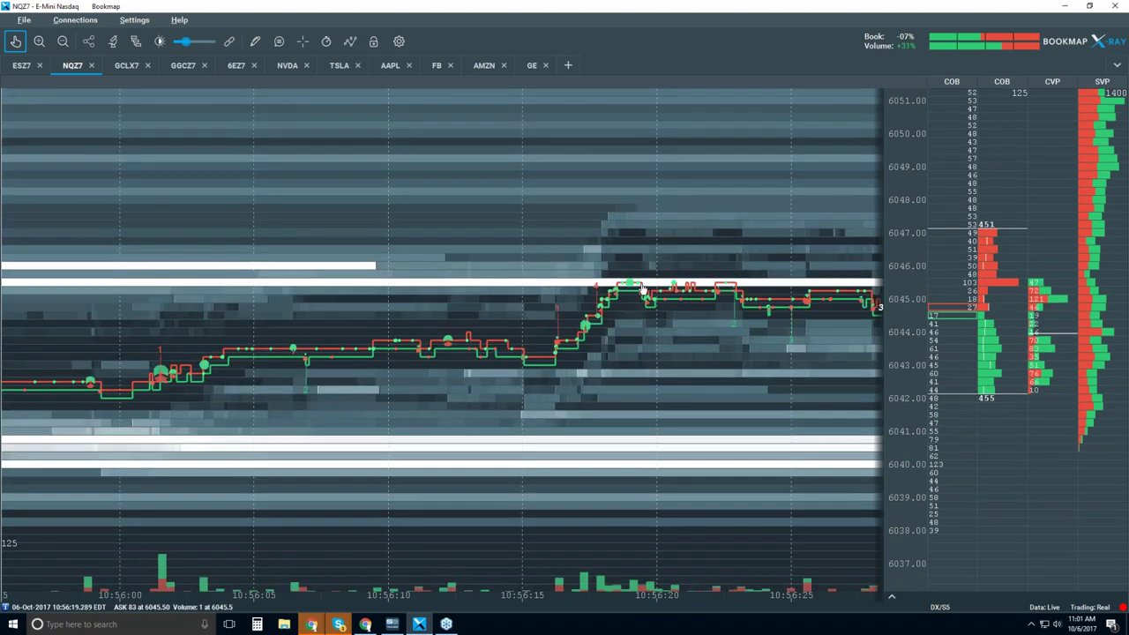
{"action": "scroll", "coordinate": [626, 295], "scroll_direction": "up", "scroll_amount": 5}
{"action": "scroll", "coordinate": [624, 303], "scroll_direction": "up", "scroll_amount": 3}
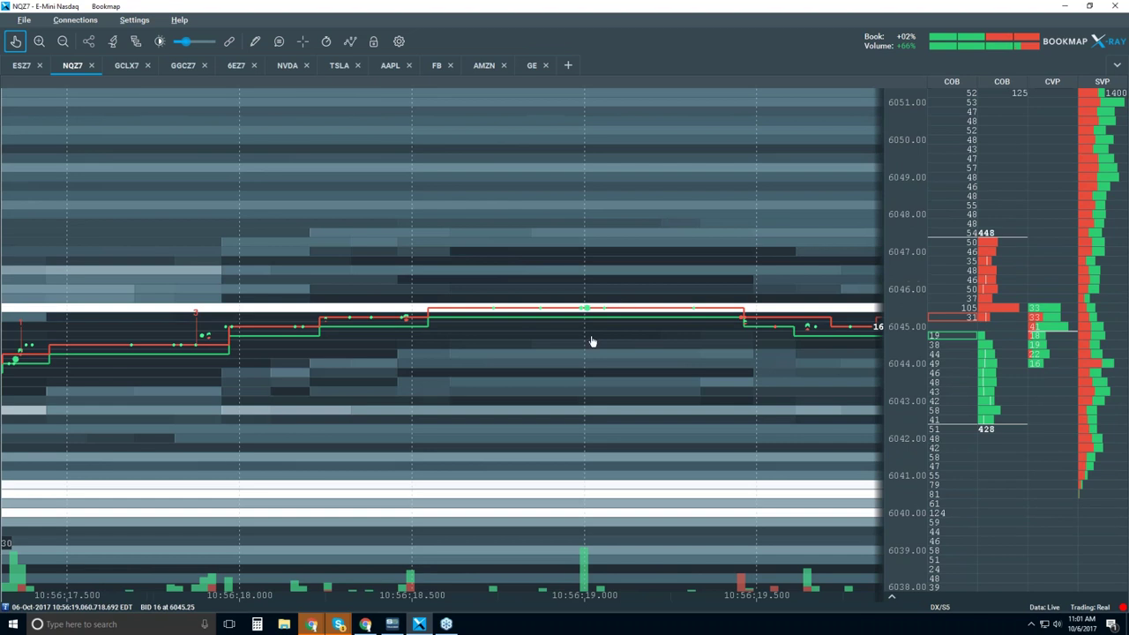
{"action": "left_click_drag", "start_coordinate": [901, 328], "coordinate": [901, 290]}
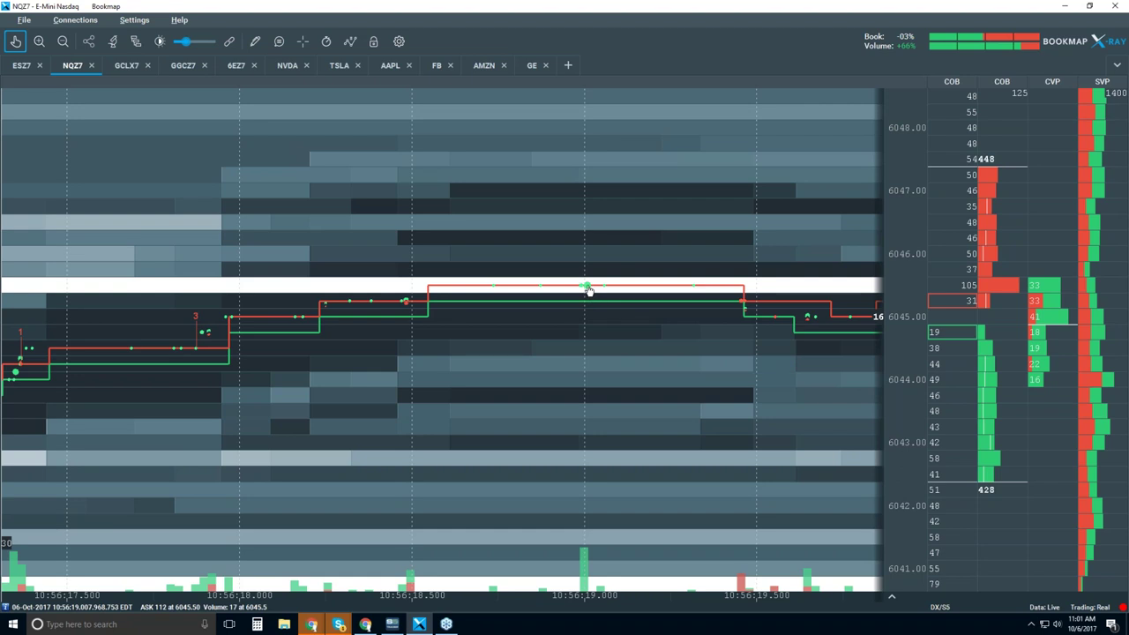
{"action": "scroll", "coordinate": [588, 289], "scroll_direction": "down", "scroll_amount": 10}
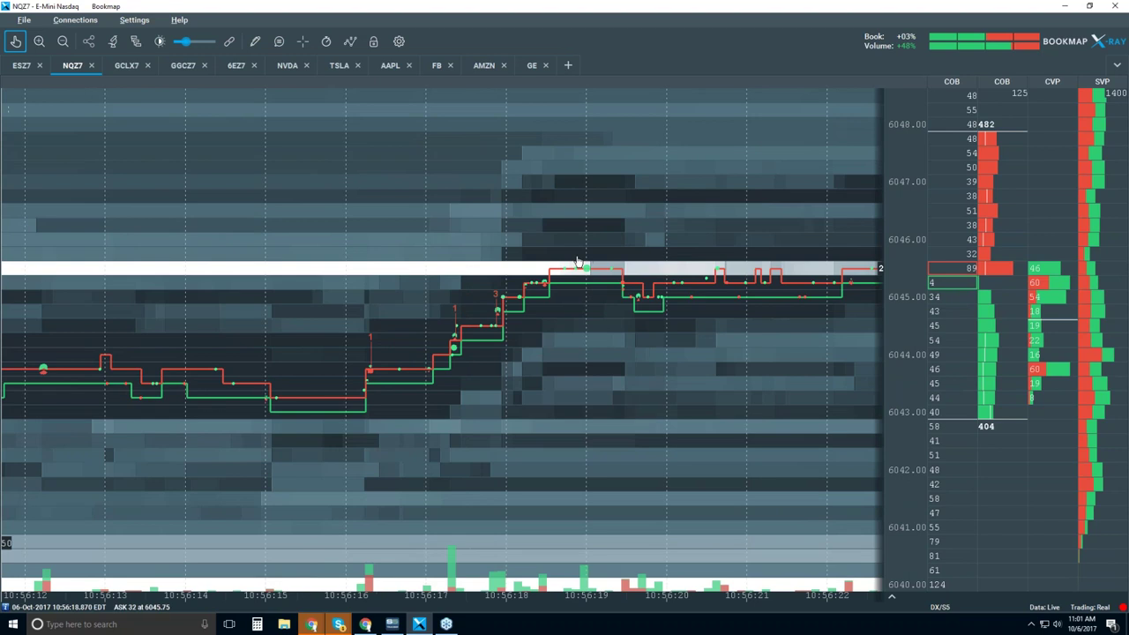
{"action": "scroll", "coordinate": [577, 292], "scroll_direction": "down", "scroll_amount": 5}
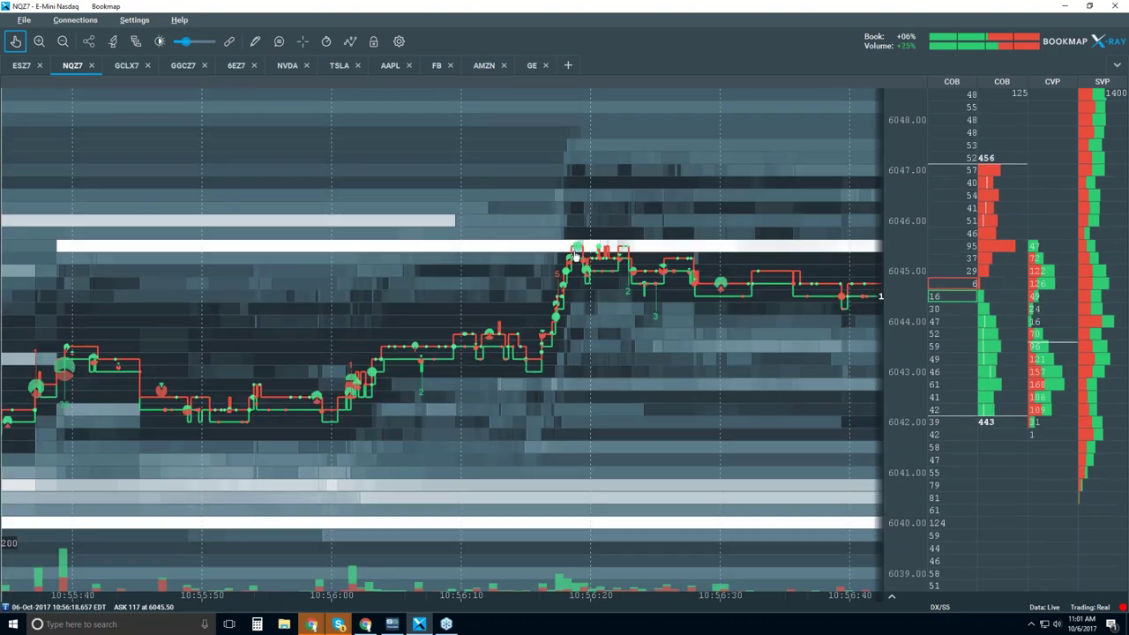
{"action": "scroll", "coordinate": [575, 255], "scroll_direction": "down", "scroll_amount": 4}
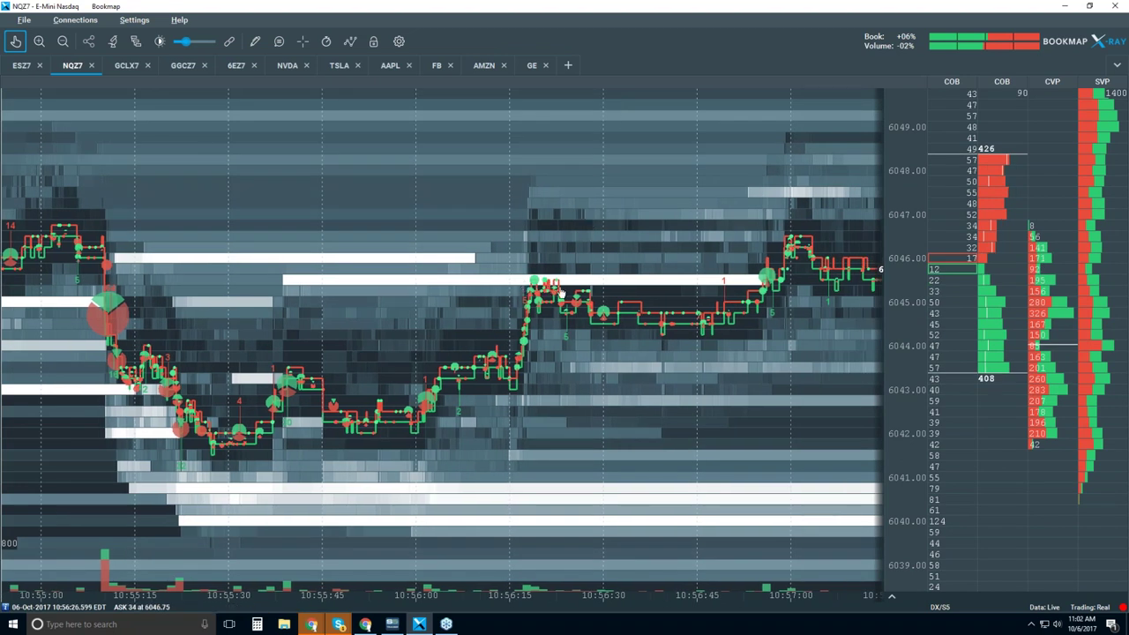
Examine the large buy volume dot at the 6045.50 liquidity level at 10:56:56, down to millisecond scale.
{"action": "scroll", "coordinate": [780, 290], "scroll_direction": "up", "scroll_amount": 5}
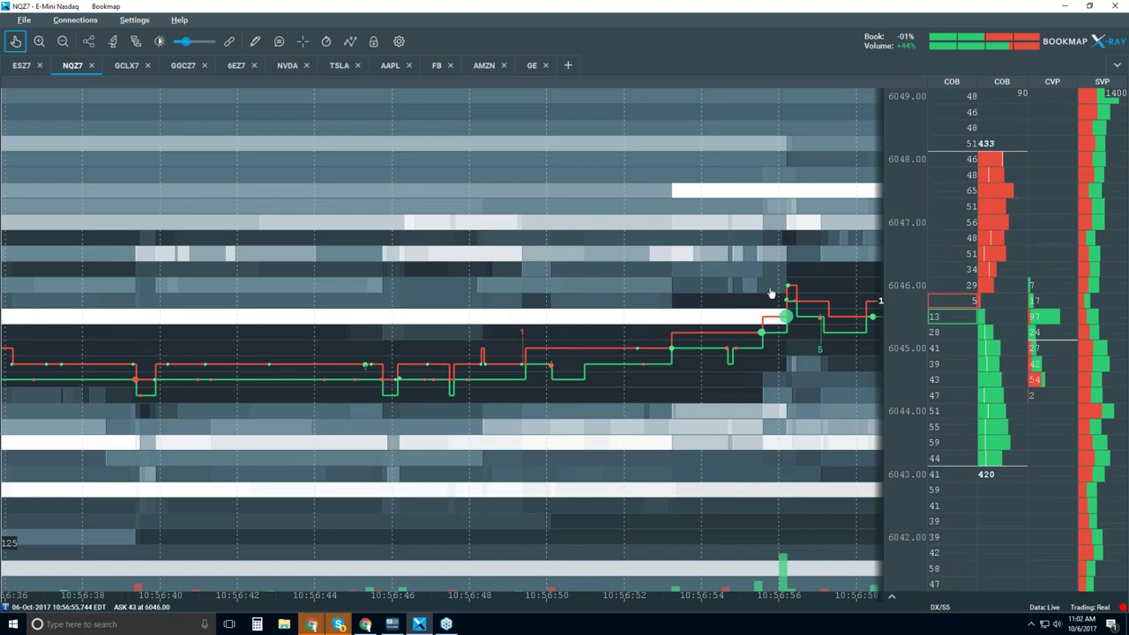
{"action": "scroll", "coordinate": [794, 308], "scroll_direction": "up", "scroll_amount": 10}
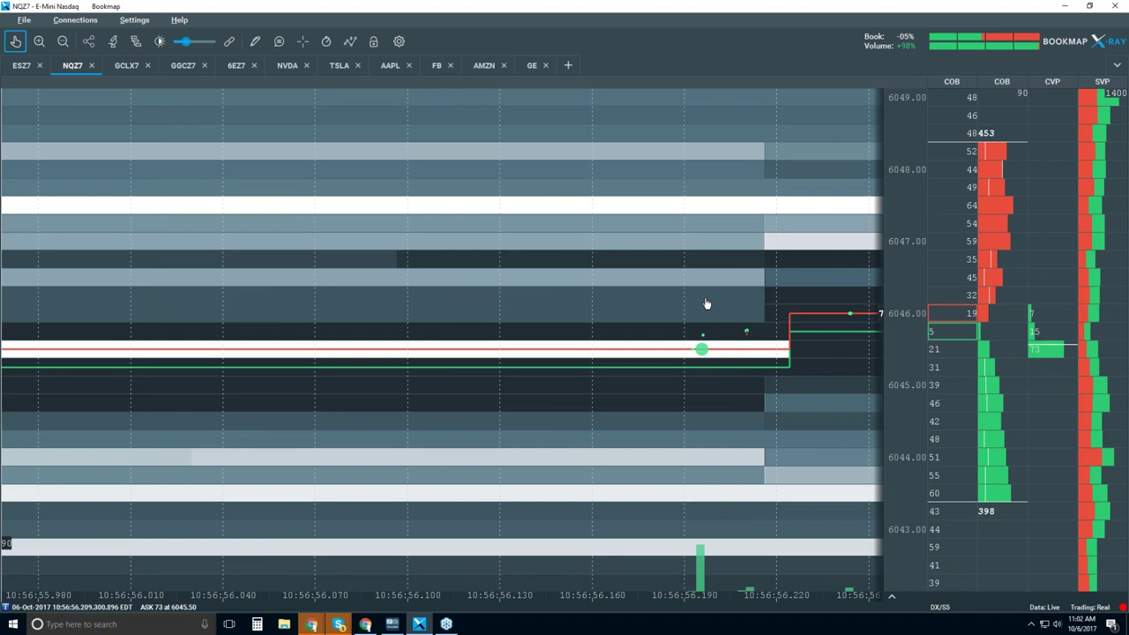
{"action": "scroll", "coordinate": [694, 287], "scroll_direction": "down", "scroll_amount": 6}
{"action": "scroll", "coordinate": [690, 287], "scroll_direction": "down", "scroll_amount": 2}
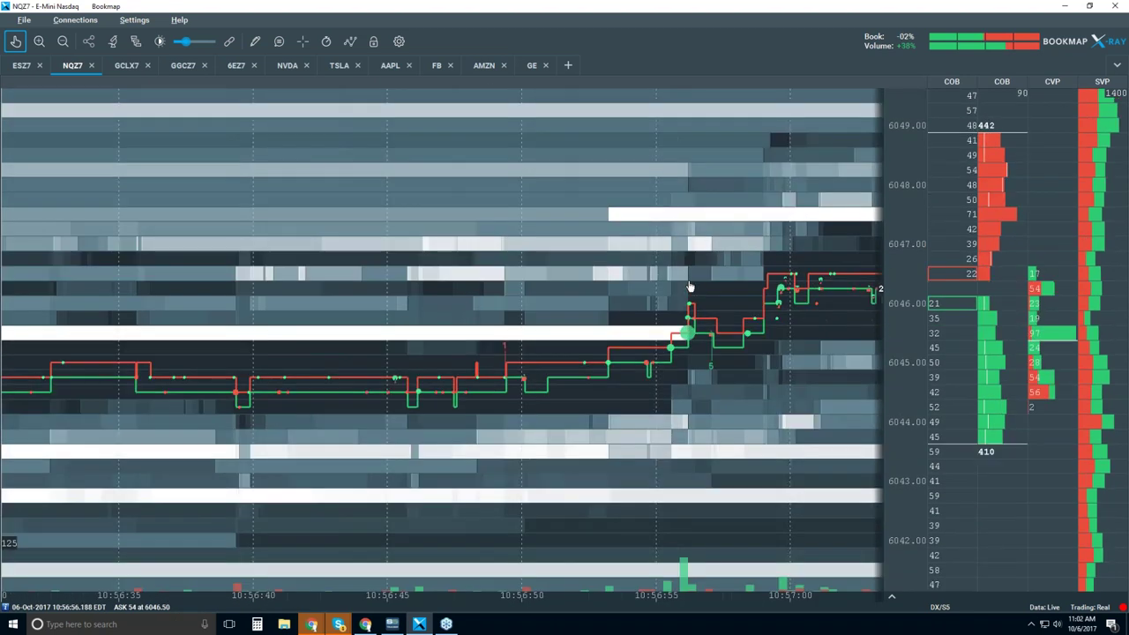
{"action": "scroll", "coordinate": [675, 289], "scroll_direction": "down", "scroll_amount": 4}
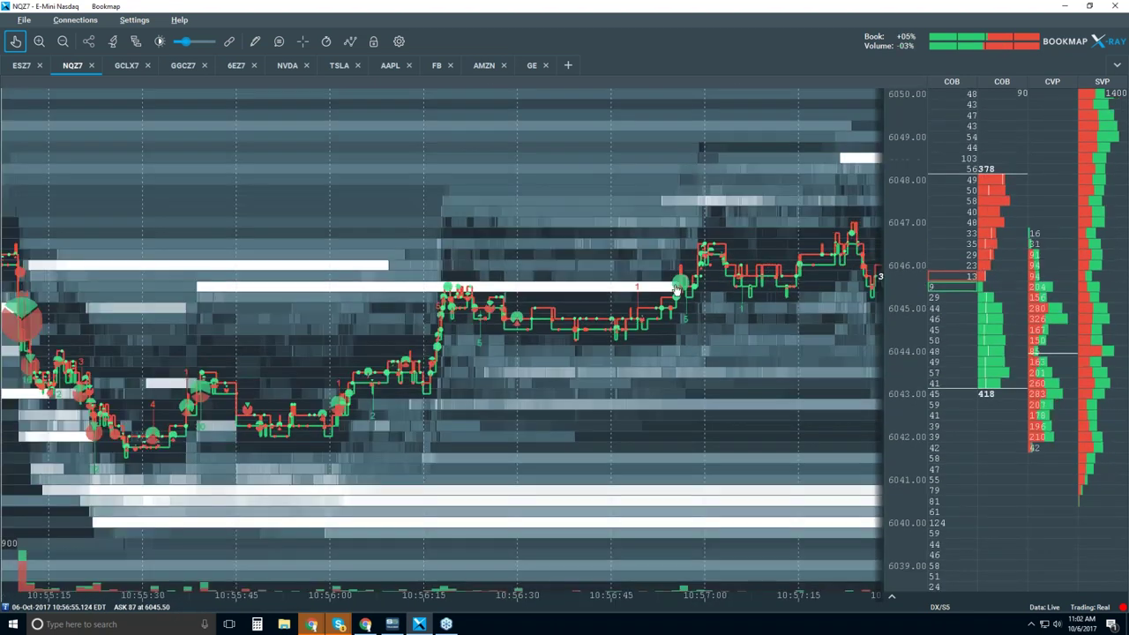